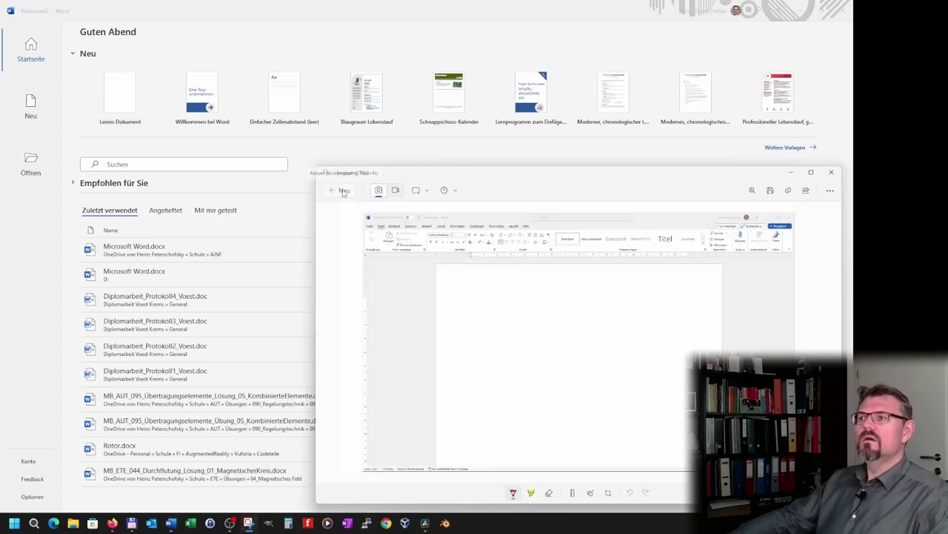
Capture the Word welcome-screen window in Snipping Tool's window mode, then bring up Word's open windows
{"action": "left_click", "coordinate": [343, 190]}
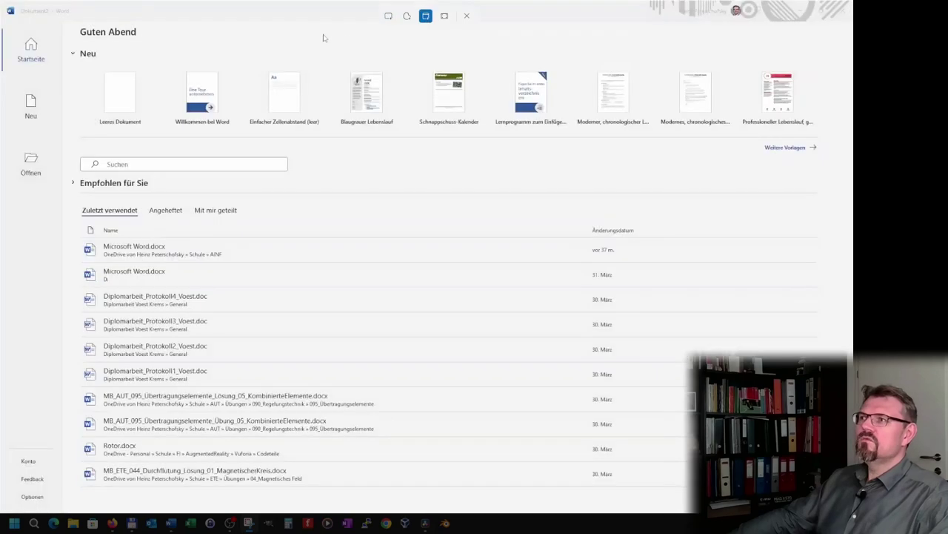
{"action": "left_click", "coordinate": [319, 15]}
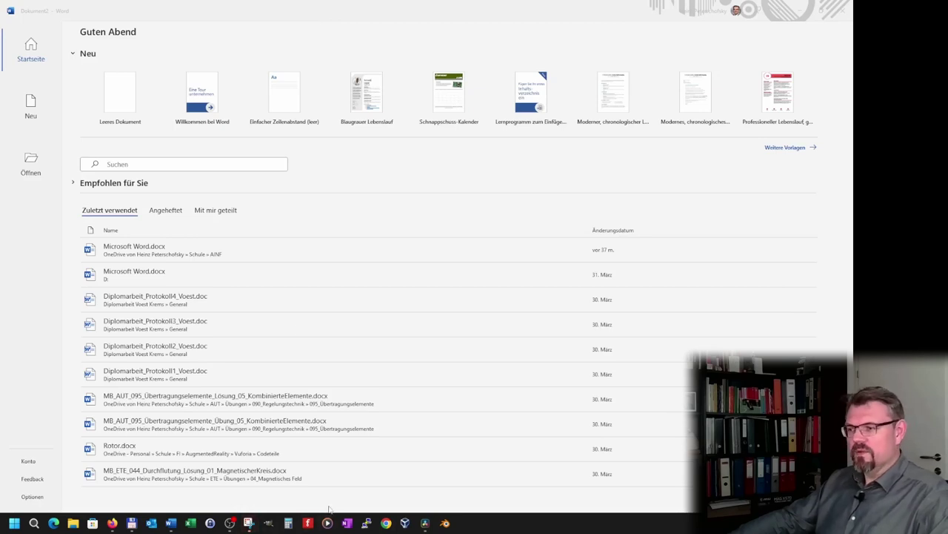
{"action": "left_click", "coordinate": [171, 523]}
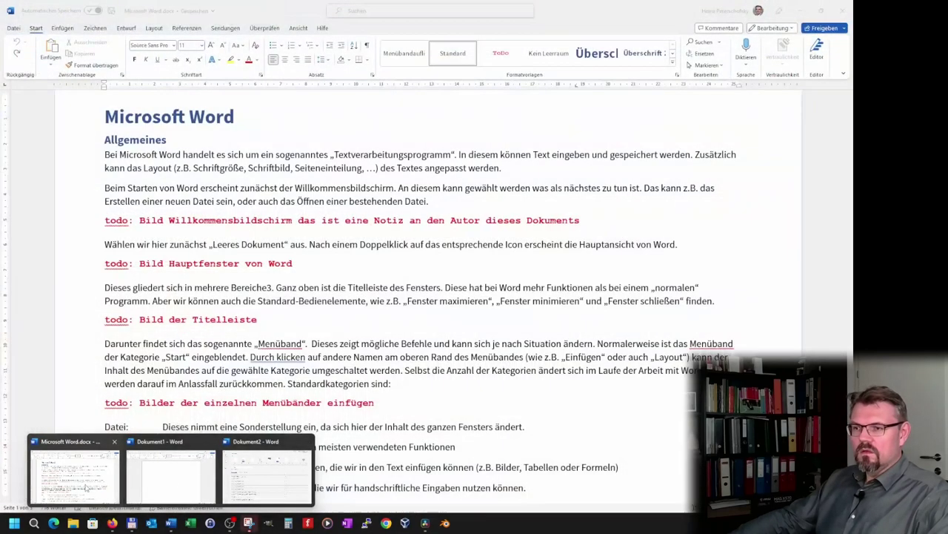
In Microsoft Word.docx, add an empty line above the todo note and paste the screenshot
{"action": "left_click", "coordinate": [74, 474]}
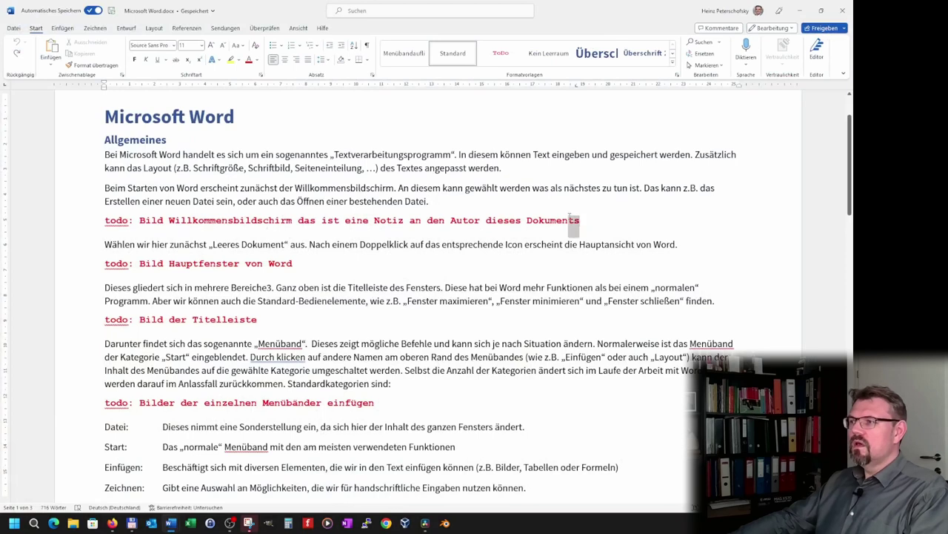
{"action": "key", "text": "Home"}
{"action": "key", "text": "Return"}
{"action": "key", "text": "Up"}
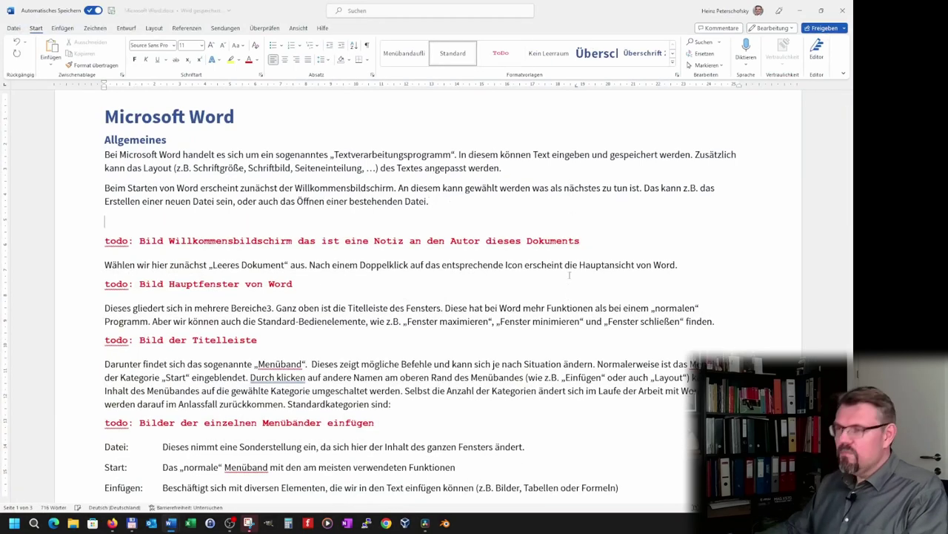
{"action": "key", "text": "ctrl+v"}
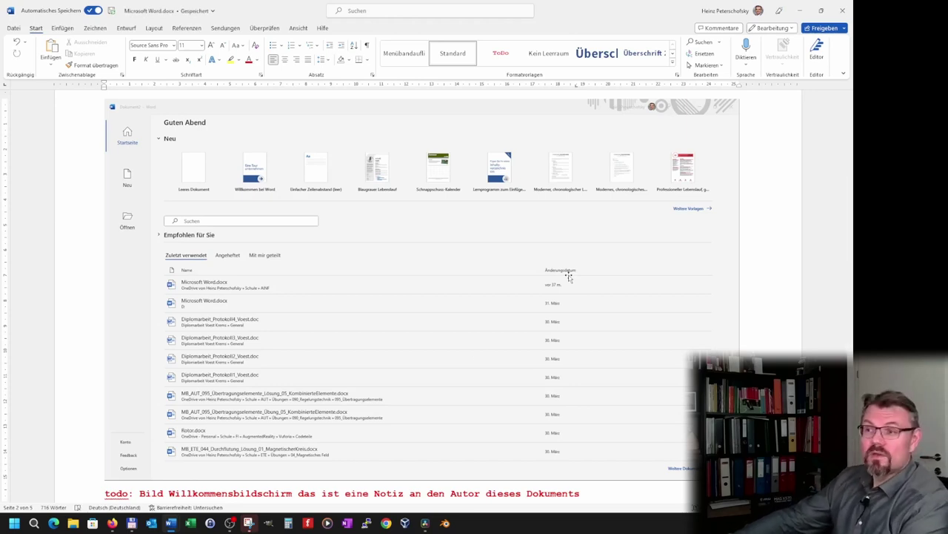
Delete that paste and re-insert the screenshot on the empty line as a picture
{"action": "left_click", "coordinate": [444, 401]}
{"action": "key", "text": "Delete"}
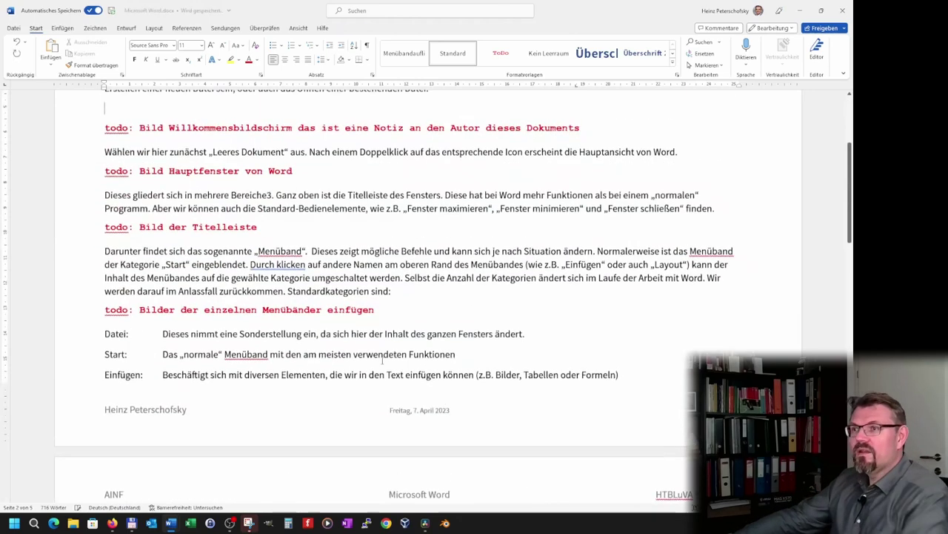
{"action": "right_click", "coordinate": [108, 103]}
{"action": "left_click", "coordinate": [130, 164]}
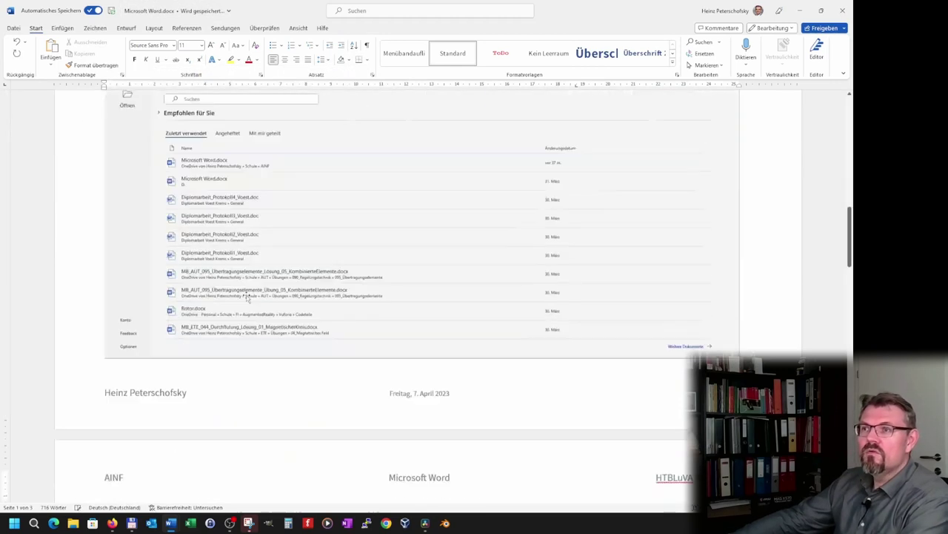
{"action": "scroll", "coordinate": [360, 366], "scroll_direction": "up", "scroll_amount": 5}
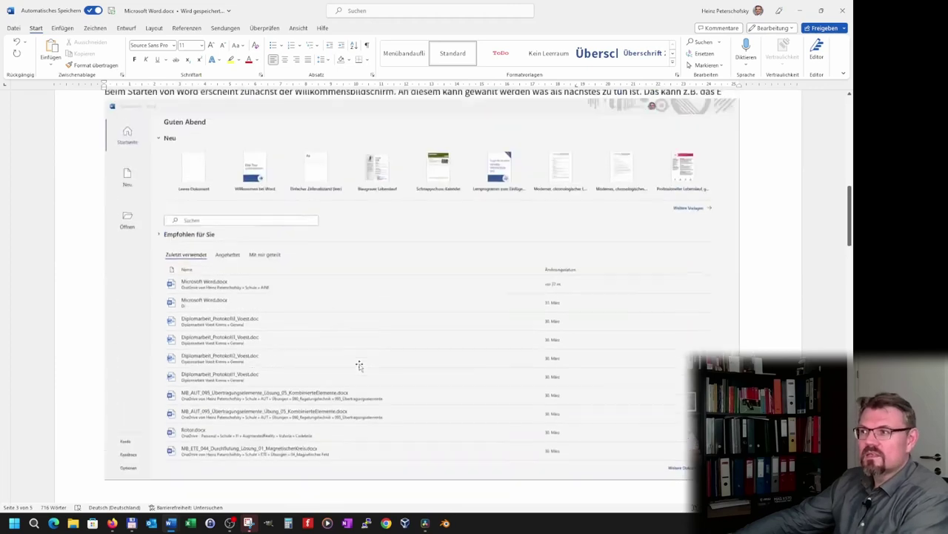
Resize the selected screenshot with its sizing handles to about half the page width
{"action": "left_click", "coordinate": [430, 262]}
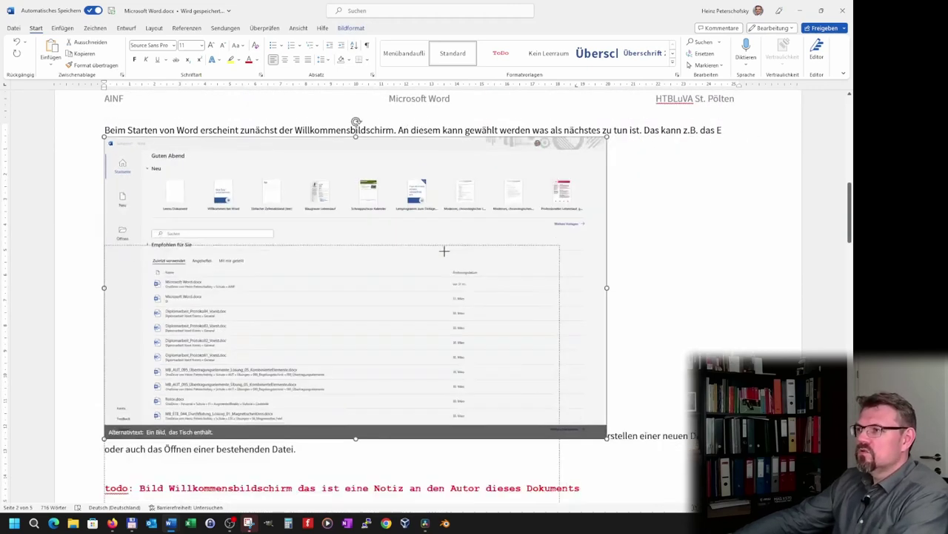
{"action": "left_click_drag", "start_coordinate": [739, 137], "coordinate": [423, 136]}
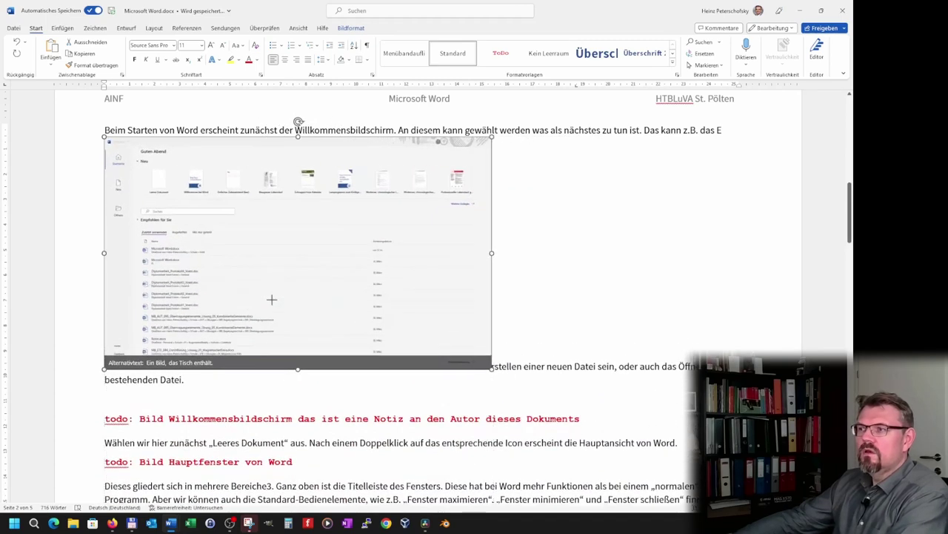
{"action": "scroll", "coordinate": [420, 266], "scroll_direction": "down", "scroll_amount": 1}
{"action": "mouse_move", "coordinate": [463, 198]}
{"action": "left_mouse_down"}
{"action": "mouse_move", "coordinate": [462, 209]}
{"action": "mouse_move", "coordinate": [283, 216]}
{"action": "mouse_move", "coordinate": [462, 223]}
{"action": "left_mouse_up"}
{"action": "scroll", "coordinate": [457, 284], "scroll_direction": "up", "scroll_amount": 1}
{"action": "scroll", "coordinate": [458, 285], "scroll_direction": "down", "scroll_amount": 2}
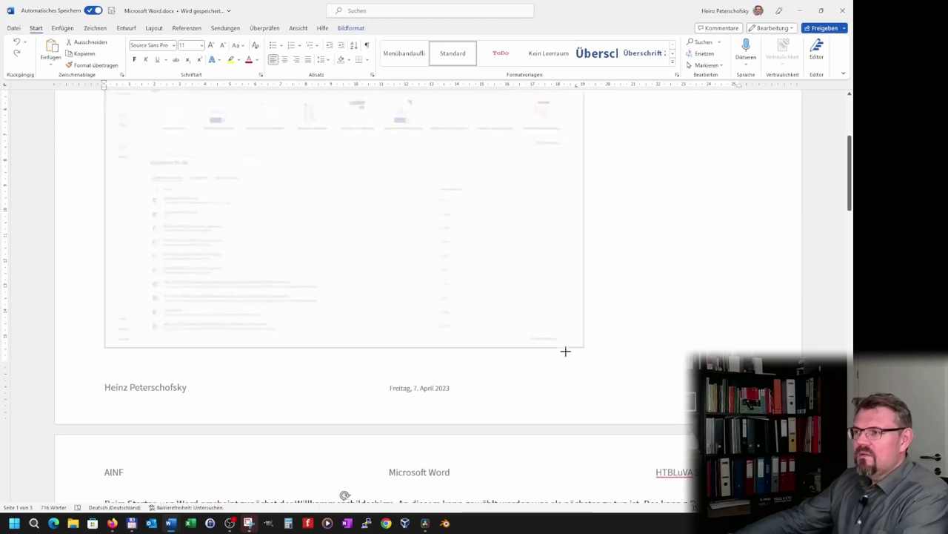
{"action": "mouse_move", "coordinate": [461, 273]}
{"action": "left_mouse_down"}
{"action": "mouse_move", "coordinate": [554, 336]}
{"action": "mouse_move", "coordinate": [469, 278]}
{"action": "mouse_move", "coordinate": [472, 295]}
{"action": "mouse_move", "coordinate": [482, 301]}
{"action": "mouse_move", "coordinate": [462, 275]}
{"action": "left_mouse_up"}
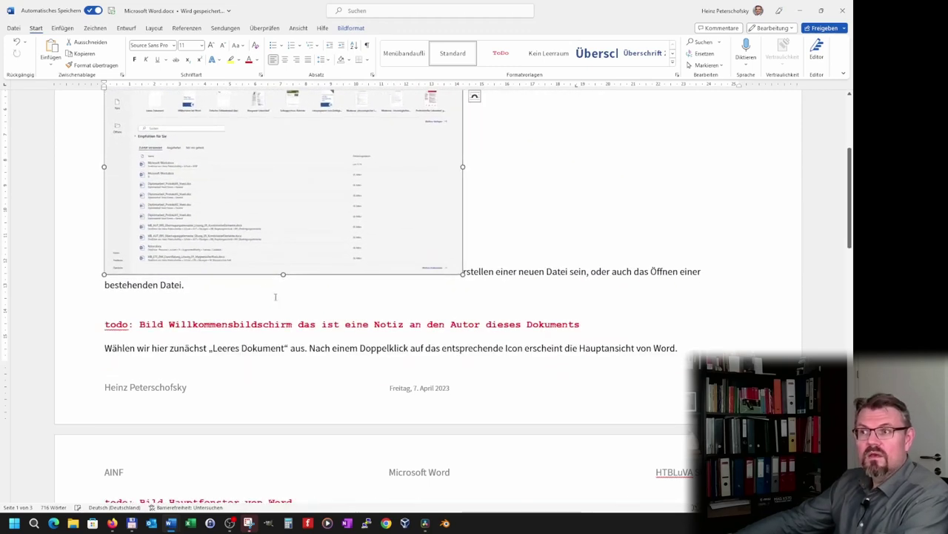
{"action": "mouse_move", "coordinate": [283, 274]}
{"action": "left_mouse_down"}
{"action": "mouse_move", "coordinate": [275, 349]}
{"action": "mouse_move", "coordinate": [279, 195]}
{"action": "mouse_move", "coordinate": [278, 275]}
{"action": "left_mouse_up"}
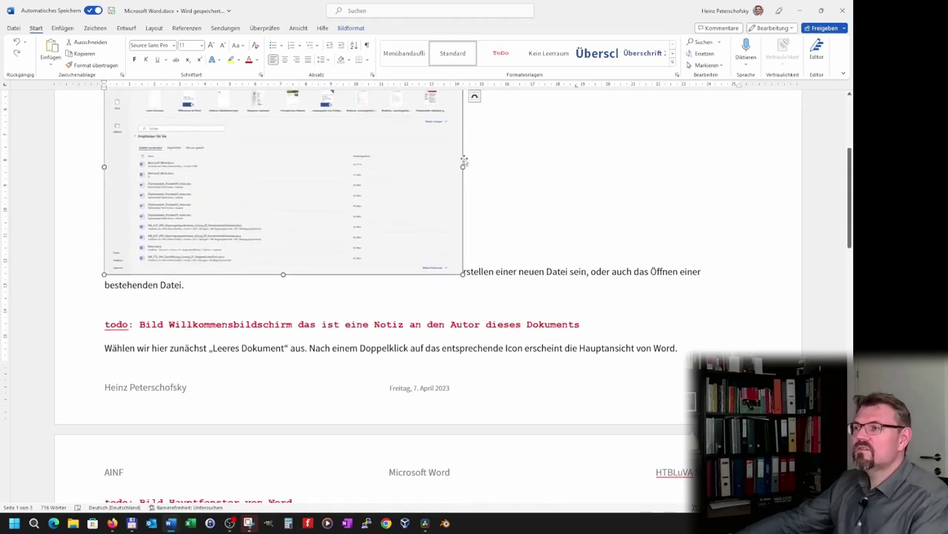
{"action": "scroll", "coordinate": [464, 166], "scroll_direction": "up", "scroll_amount": 3}
{"action": "mouse_move", "coordinate": [459, 263]}
{"action": "left_mouse_down"}
{"action": "mouse_move", "coordinate": [726, 271]}
{"action": "mouse_move", "coordinate": [430, 275]}
{"action": "mouse_move", "coordinate": [462, 278]}
{"action": "left_mouse_up"}
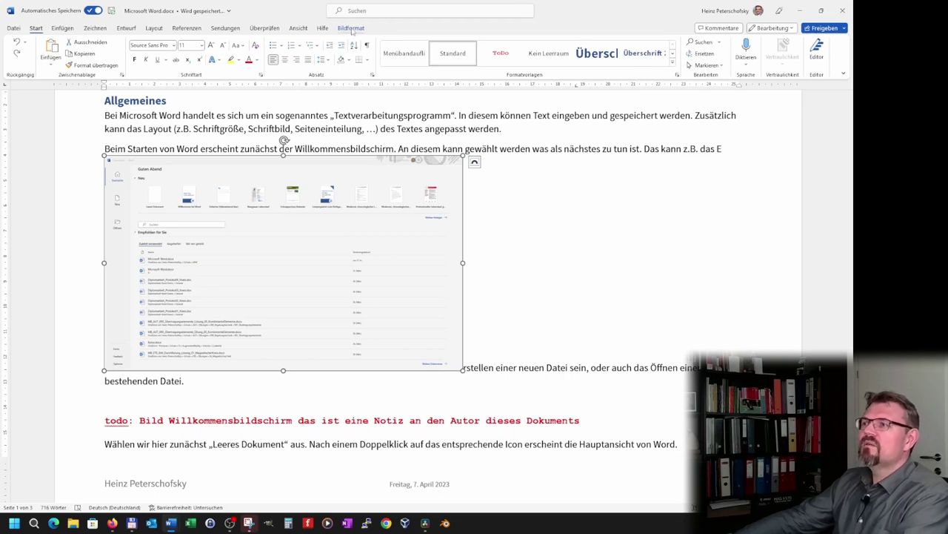
Set the screenshot's width to 15 cm on Bildformat, making it 9 cm tall
{"action": "left_click", "coordinate": [351, 28]}
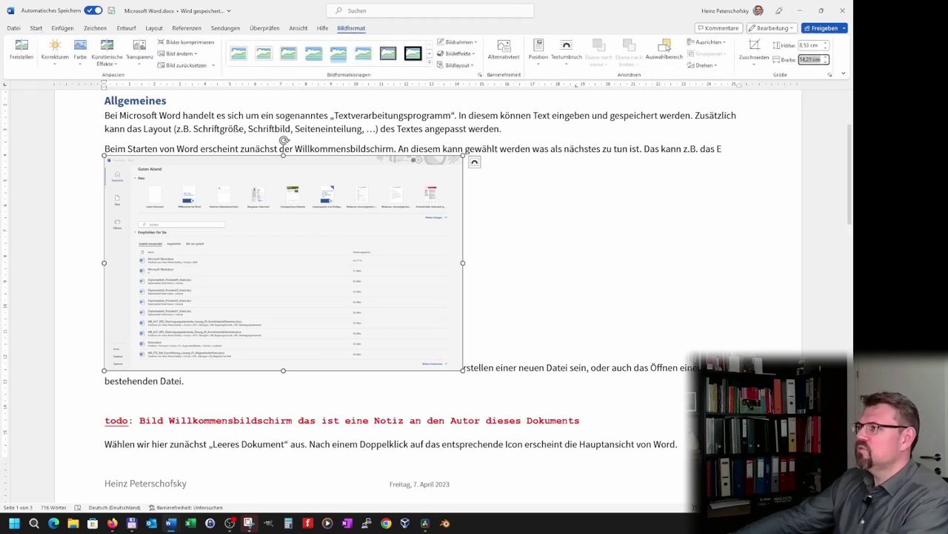
{"action": "type", "text": "15"}
{"action": "key", "text": "Return"}
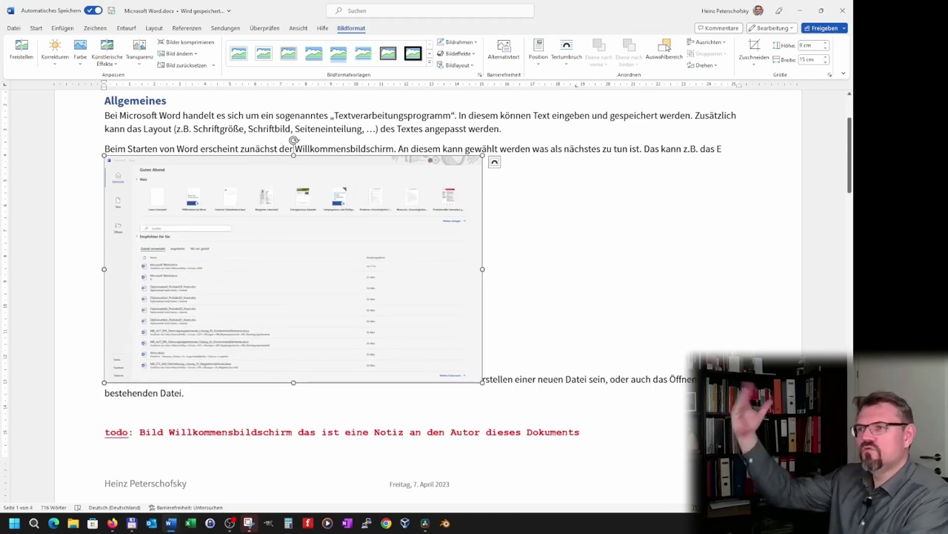
Return to the text and dismiss the spelling suggestions for 'rstellen' unchanged
{"action": "left_click", "coordinate": [561, 388]}
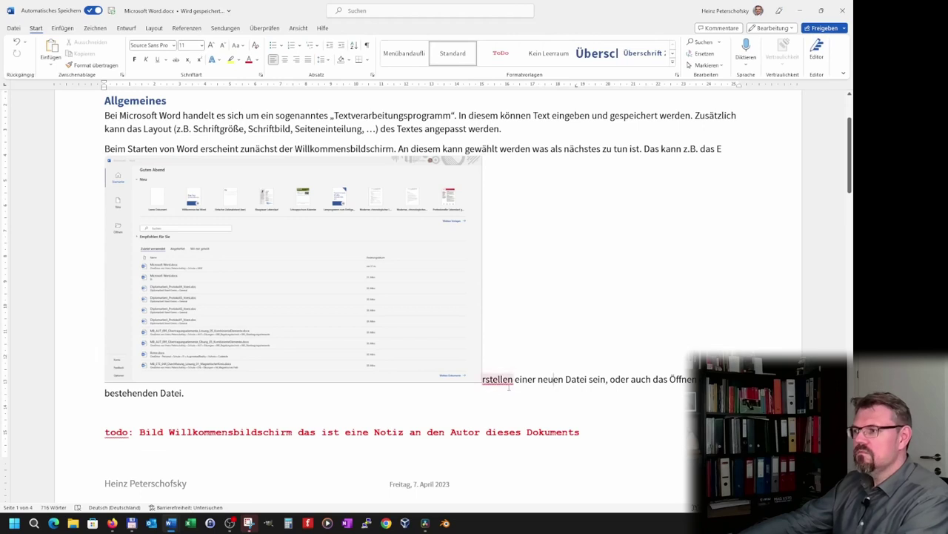
{"action": "right_click", "coordinate": [497, 380]}
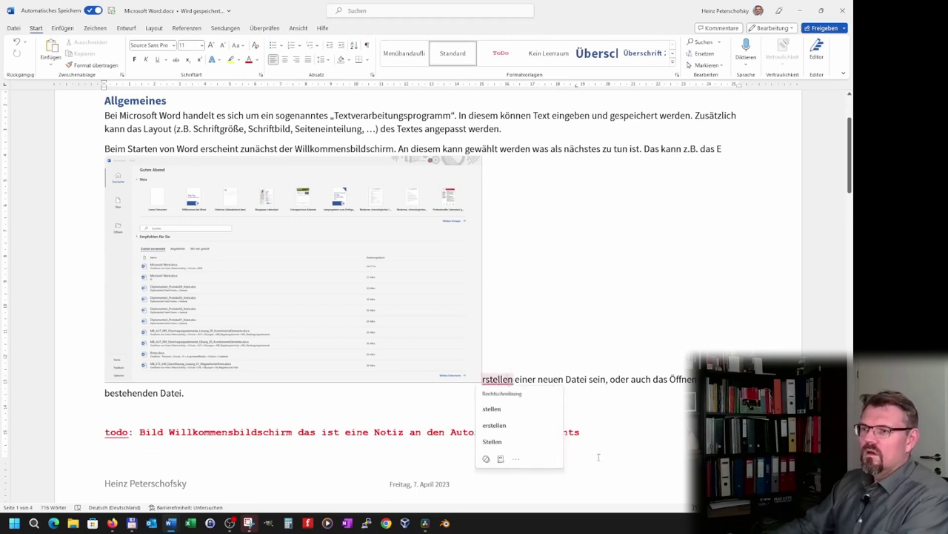
{"action": "left_click", "coordinate": [599, 458]}
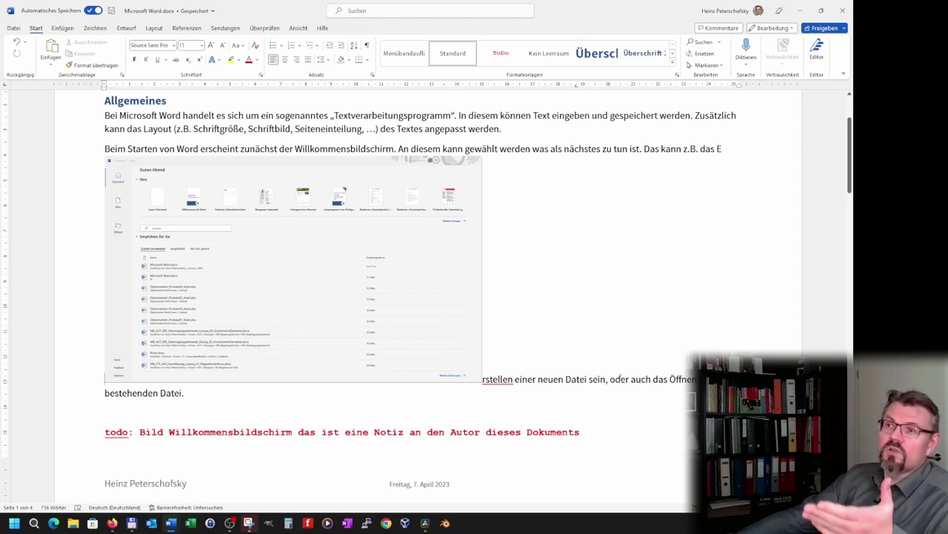
Give the screenshot square text wrapping and test moving it right and back
{"action": "left_click", "coordinate": [408, 323]}
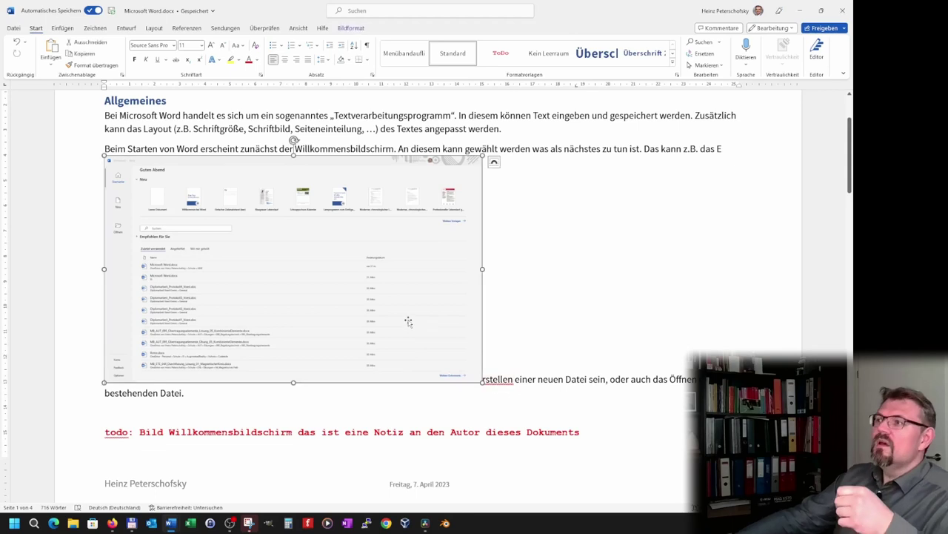
{"action": "left_click", "coordinate": [494, 163]}
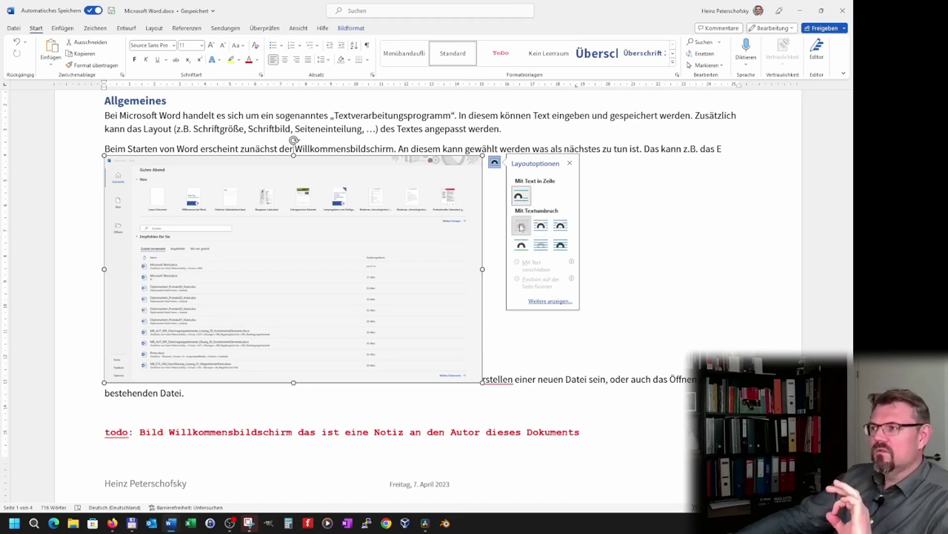
{"action": "left_click", "coordinate": [521, 227]}
{"action": "left_click_drag", "start_coordinate": [361, 267], "coordinate": [430, 323]}
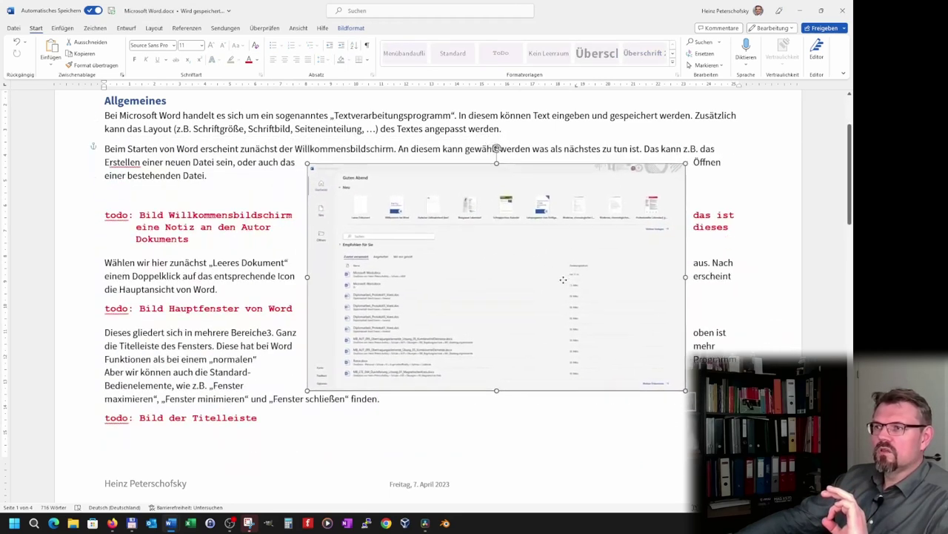
{"action": "mouse_move", "coordinate": [429, 324]}
{"action": "left_mouse_down"}
{"action": "mouse_move", "coordinate": [325, 292]}
{"action": "mouse_move", "coordinate": [406, 238]}
{"action": "mouse_move", "coordinate": [386, 267]}
{"action": "mouse_move", "coordinate": [361, 255]}
{"action": "left_mouse_up"}
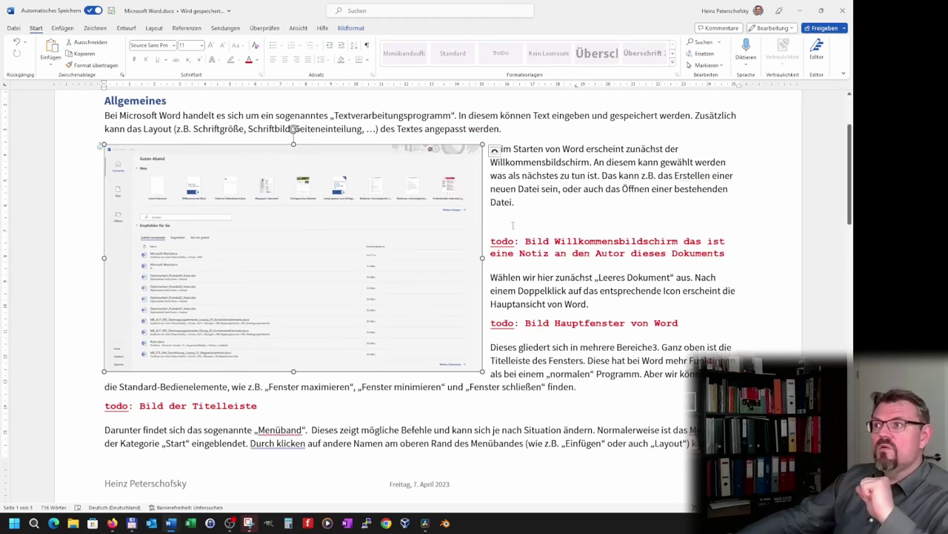
Switch to top-and-bottom wrapping and drag the screenshot between the opening and starting-Word paragraphs
{"action": "left_click", "coordinate": [494, 152]}
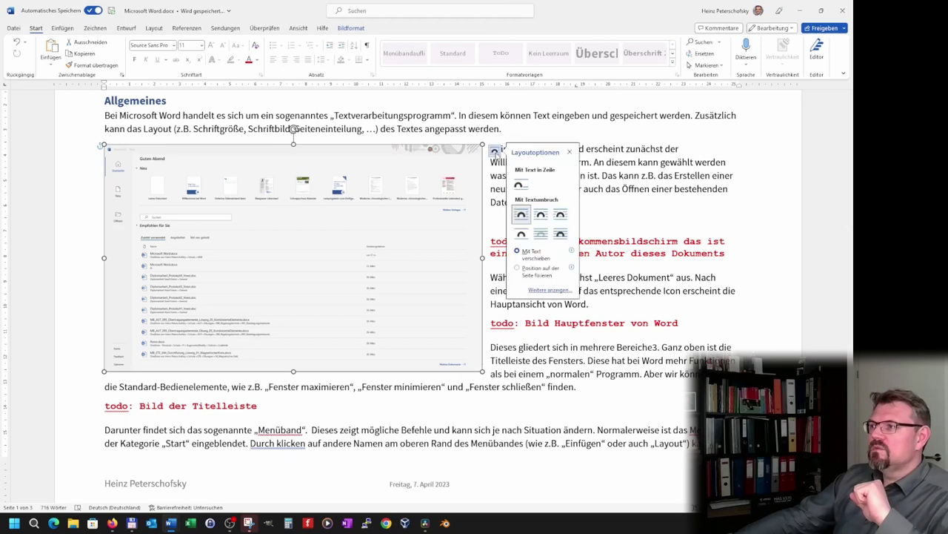
{"action": "left_click", "coordinate": [542, 216]}
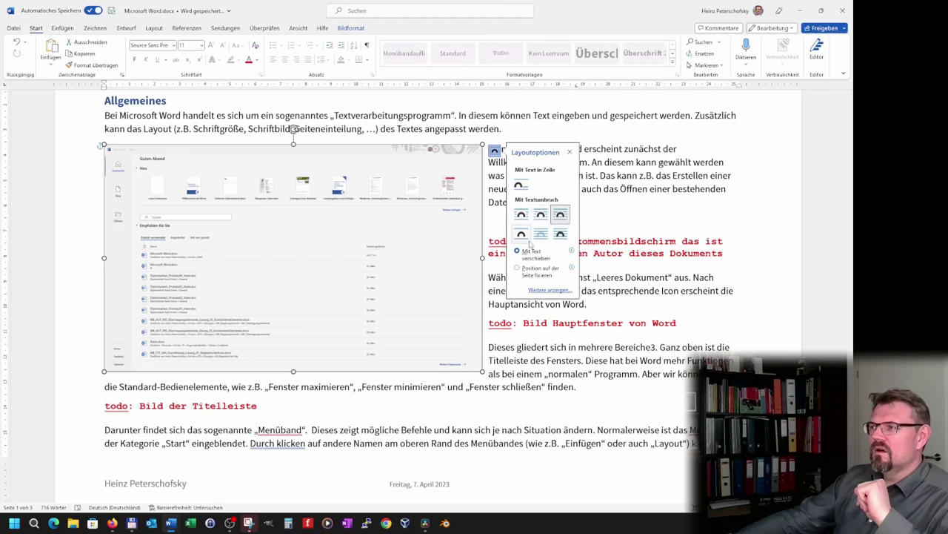
{"action": "left_click", "coordinate": [522, 236]}
{"action": "mouse_move", "coordinate": [337, 256]}
{"action": "left_mouse_down"}
{"action": "mouse_move", "coordinate": [356, 252]}
{"action": "mouse_move", "coordinate": [343, 257]}
{"action": "mouse_move", "coordinate": [354, 287]}
{"action": "left_mouse_up"}
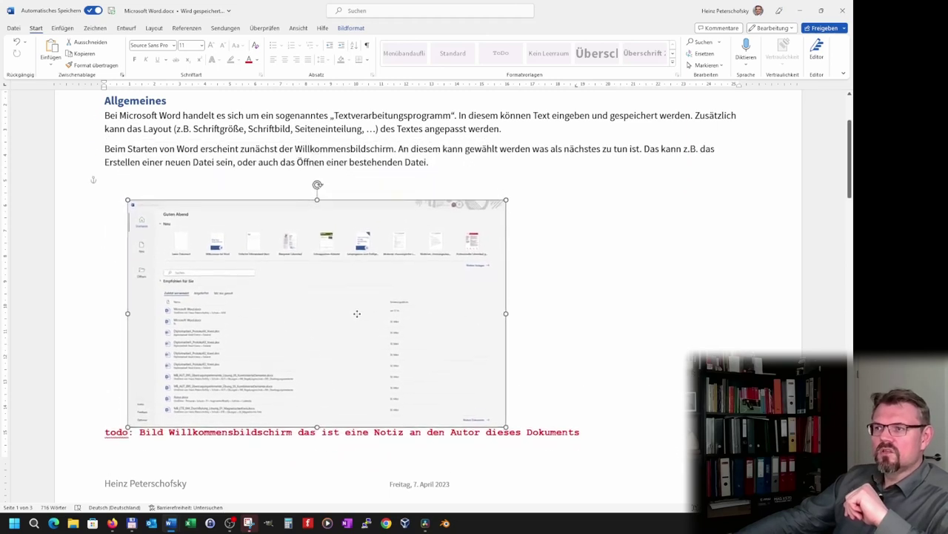
{"action": "mouse_move", "coordinate": [354, 286]}
{"action": "left_mouse_down"}
{"action": "mouse_move", "coordinate": [454, 332]}
{"action": "mouse_move", "coordinate": [544, 297]}
{"action": "mouse_move", "coordinate": [497, 265]}
{"action": "mouse_move", "coordinate": [417, 324]}
{"action": "mouse_move", "coordinate": [403, 263]}
{"action": "mouse_move", "coordinate": [475, 303]}
{"action": "mouse_move", "coordinate": [404, 294]}
{"action": "mouse_move", "coordinate": [411, 260]}
{"action": "mouse_move", "coordinate": [381, 258]}
{"action": "mouse_move", "coordinate": [384, 315]}
{"action": "mouse_move", "coordinate": [391, 256]}
{"action": "mouse_move", "coordinate": [427, 257]}
{"action": "left_mouse_up"}
{"action": "left_click_drag", "start_coordinate": [445, 256], "coordinate": [447, 255]}
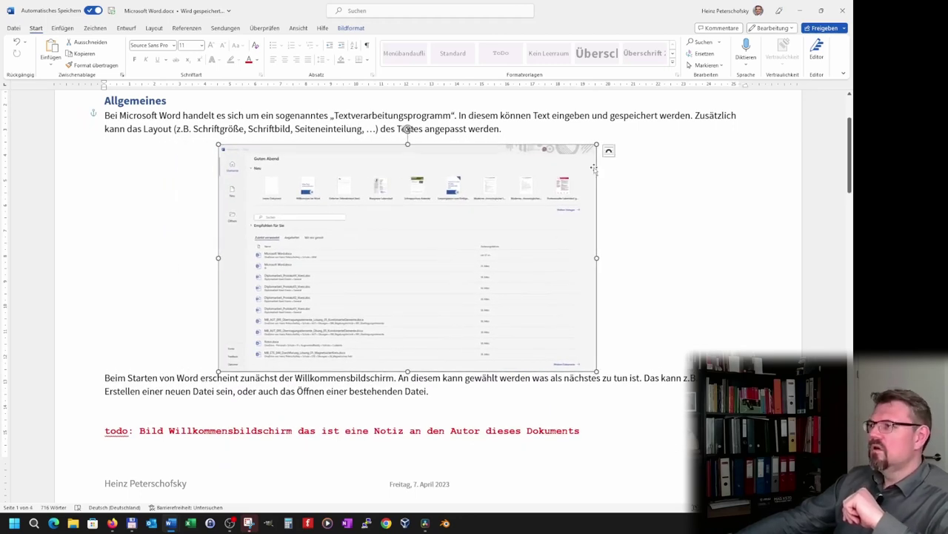
Try Hinter den Text and Vor den Text, settle on Oben und unten, and nudge the screenshot
{"action": "left_click", "coordinate": [608, 151]}
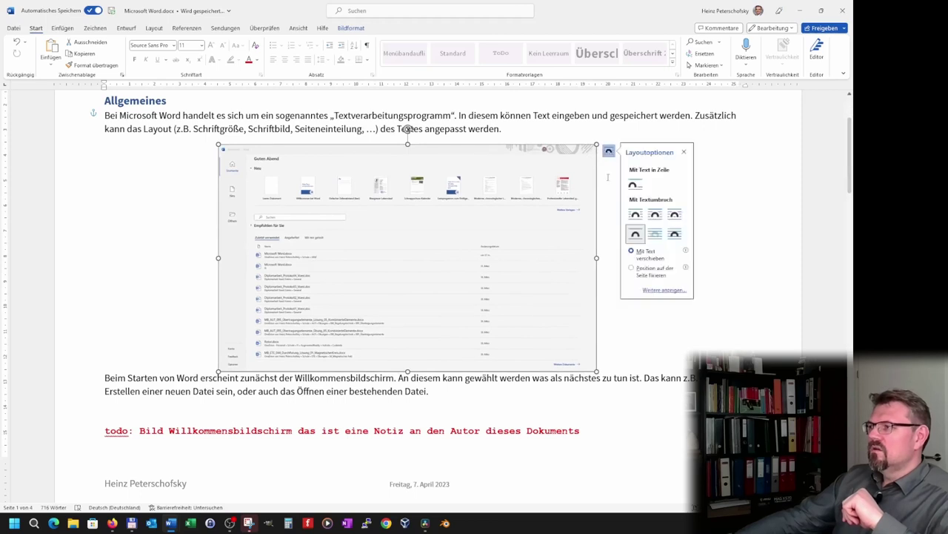
{"action": "left_click", "coordinate": [655, 234]}
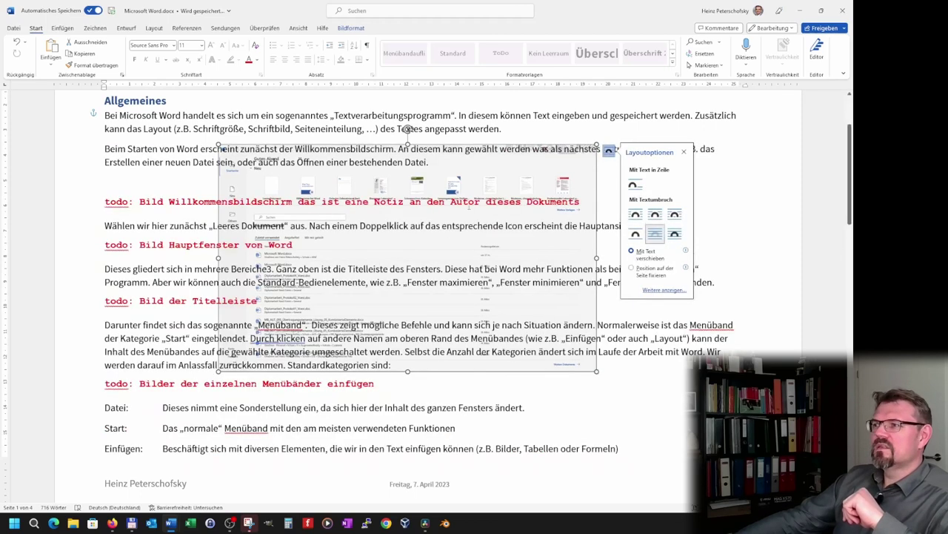
{"action": "left_click", "coordinate": [675, 233]}
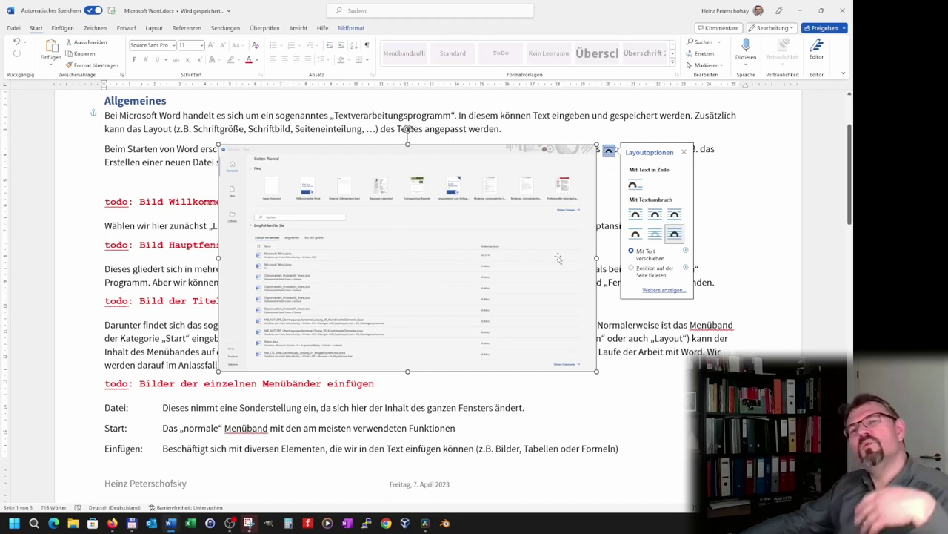
{"action": "left_click", "coordinate": [635, 233]}
{"action": "left_click_drag", "start_coordinate": [390, 266], "coordinate": [393, 264]}
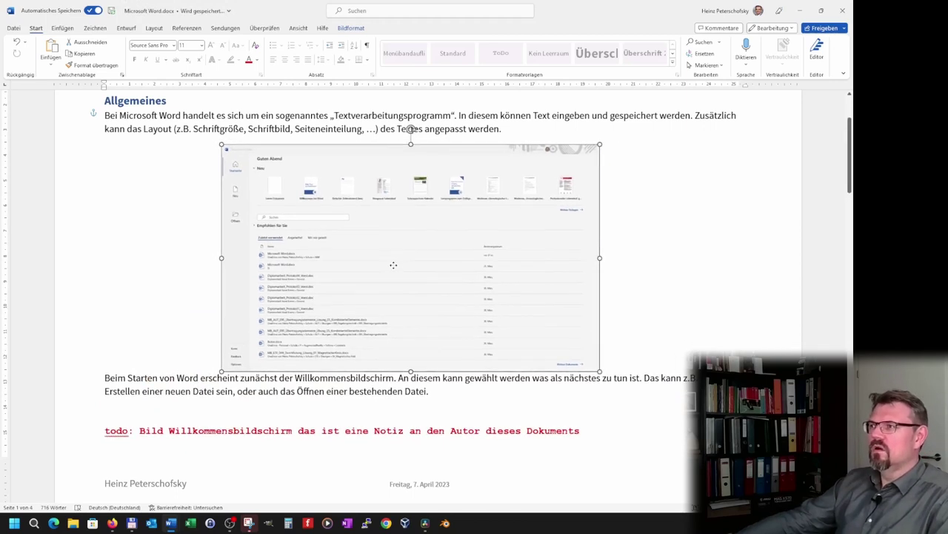
{"action": "left_click", "coordinate": [352, 29]}
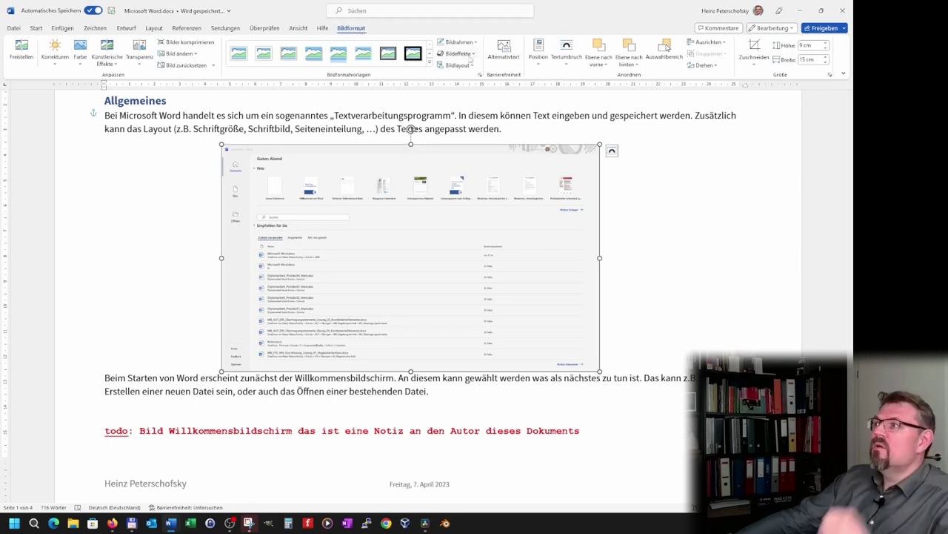
Change the screenshot's horizontal absolute position from 4,65 cm to 5 cm in Weitere Layoutoptionen
{"action": "left_click", "coordinate": [572, 62]}
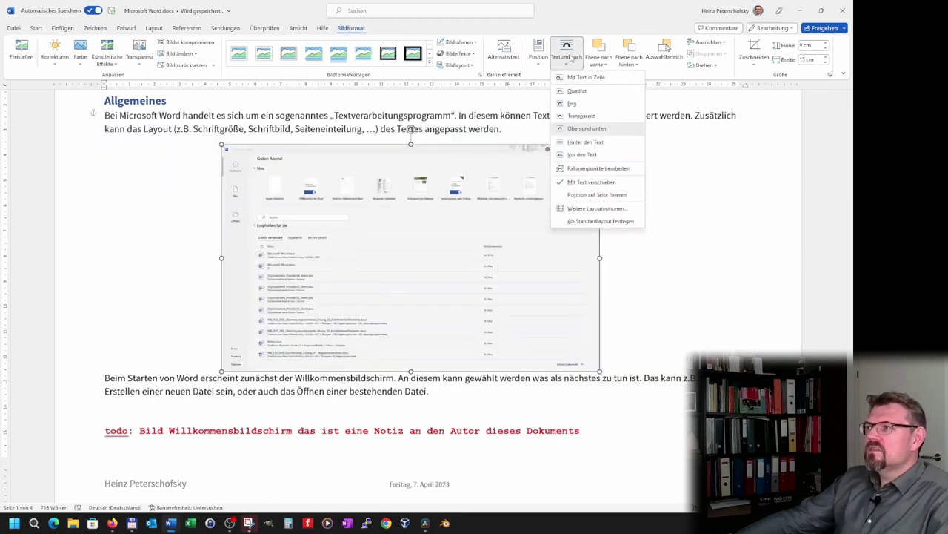
{"action": "left_click", "coordinate": [536, 65]}
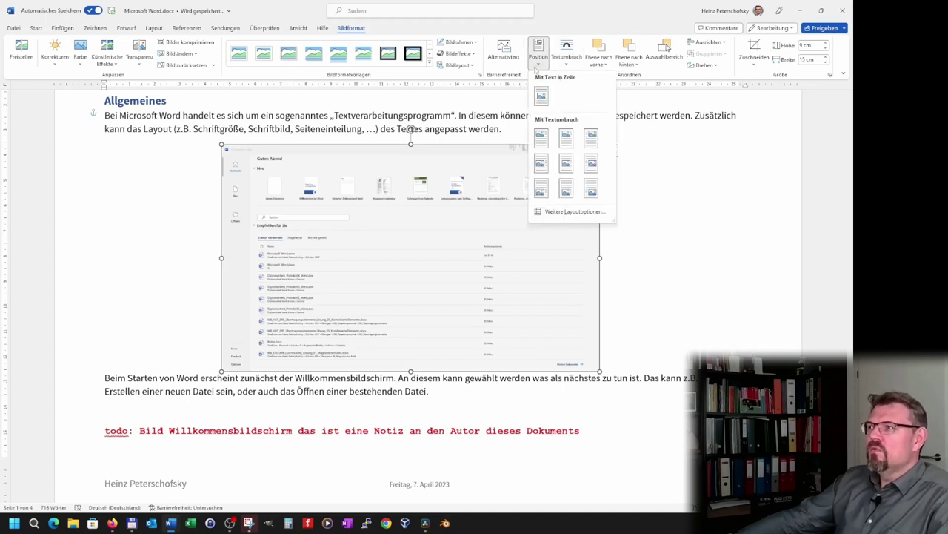
{"action": "left_click", "coordinate": [575, 212]}
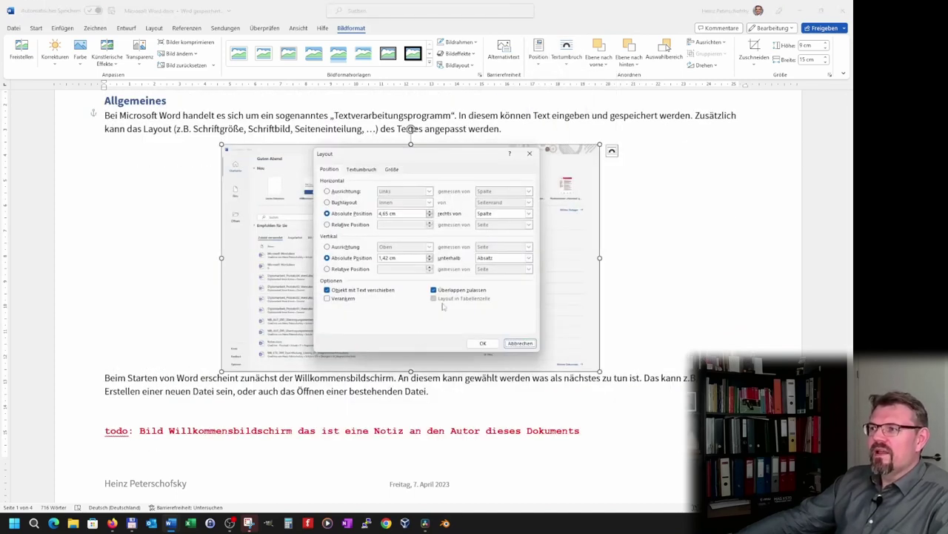
{"action": "double_click", "coordinate": [392, 214]}
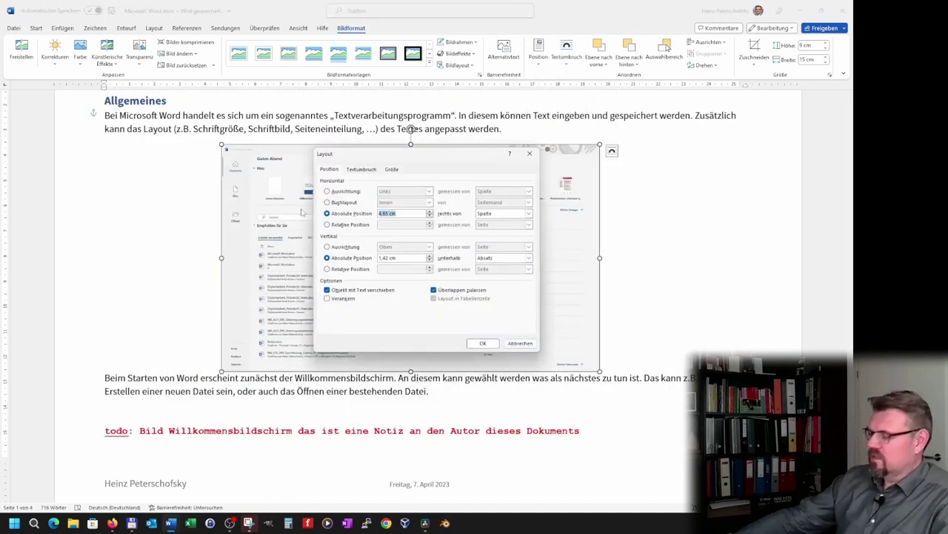
{"action": "type", "text": "5"}
{"action": "key", "text": "Return"}
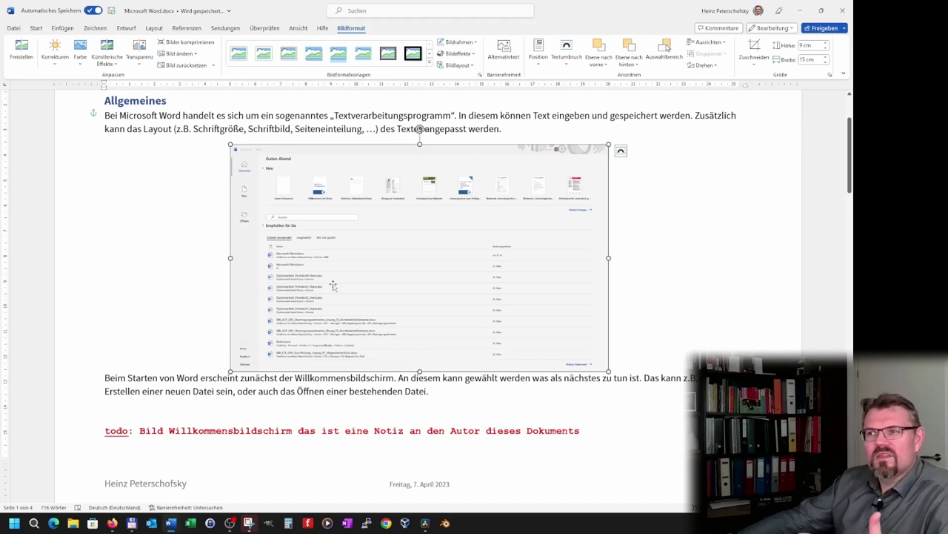
{"action": "left_click", "coordinate": [547, 63]}
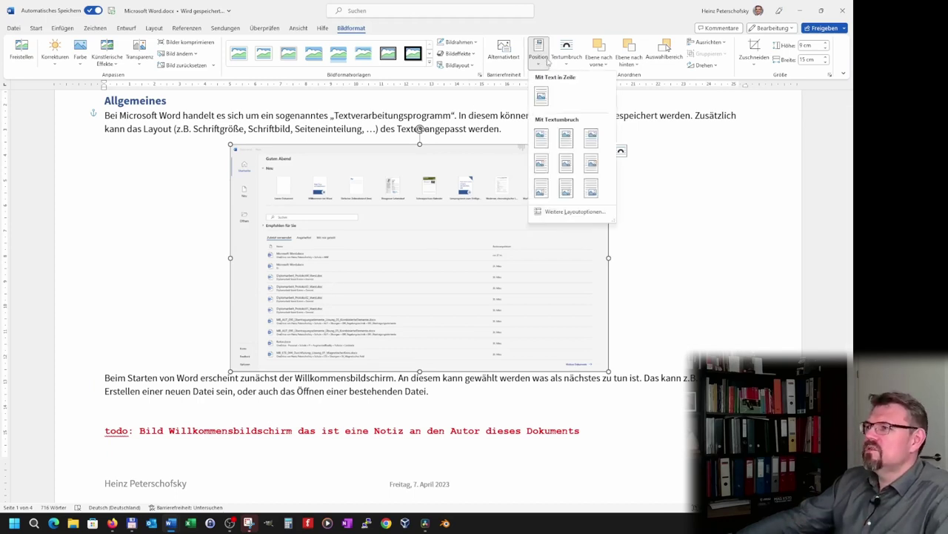
{"action": "left_click", "coordinate": [697, 127]}
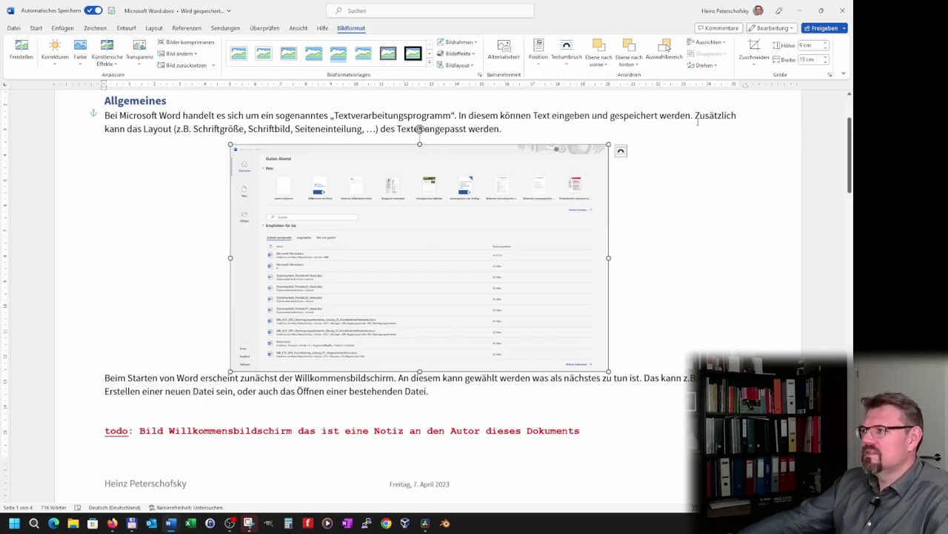
{"action": "left_click", "coordinate": [764, 68]}
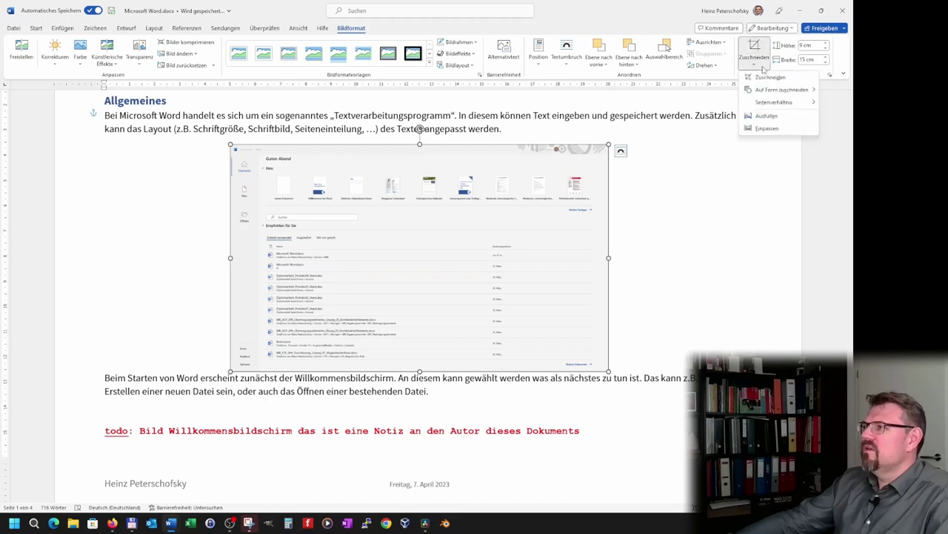
{"action": "left_click", "coordinate": [770, 79]}
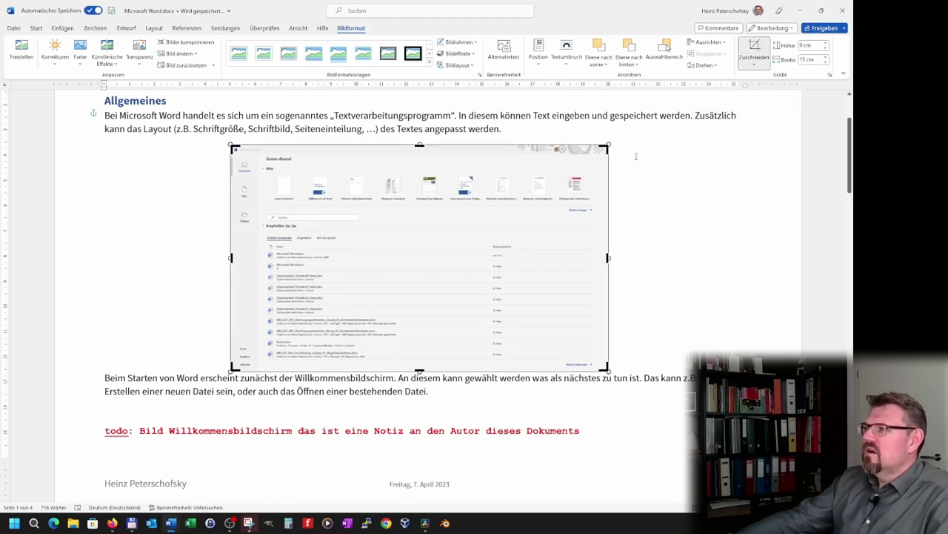
{"action": "left_click_drag", "start_coordinate": [605, 148], "coordinate": [417, 240]}
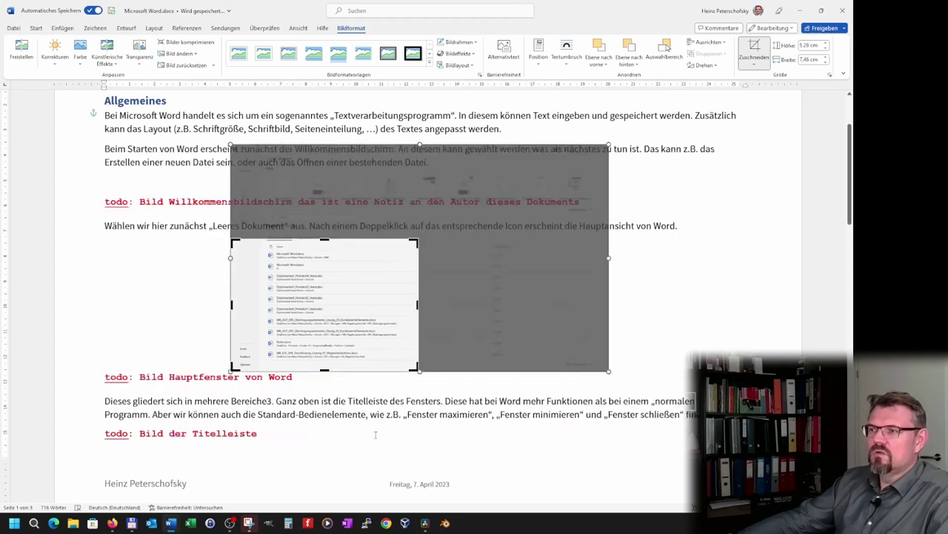
{"action": "left_click", "coordinate": [375, 435]}
{"action": "left_click", "coordinate": [361, 275]}
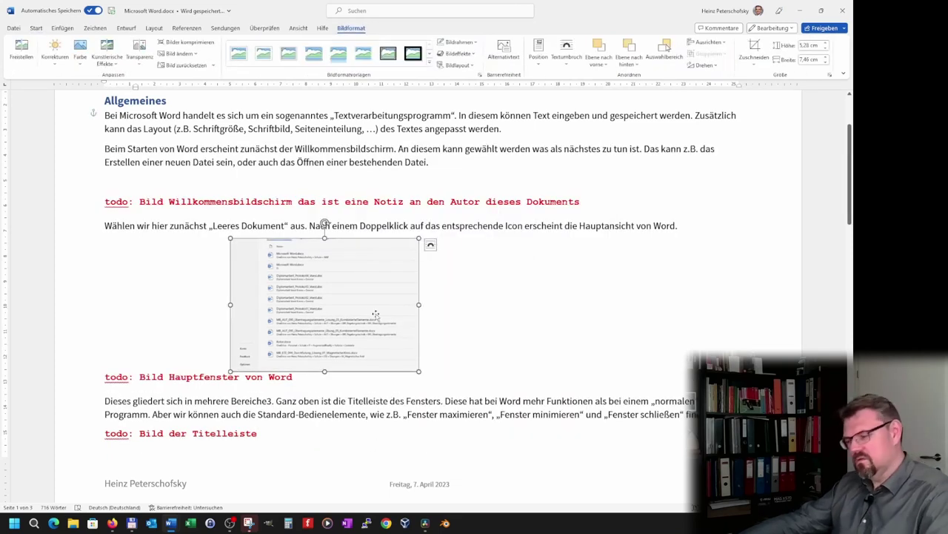
{"action": "key", "text": "ctrl+z"}
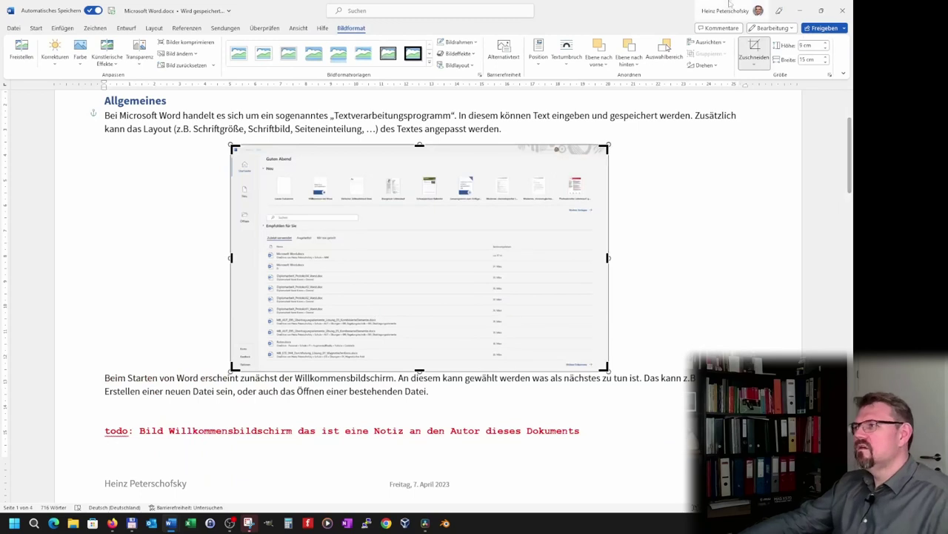
{"action": "left_click", "coordinate": [754, 65]}
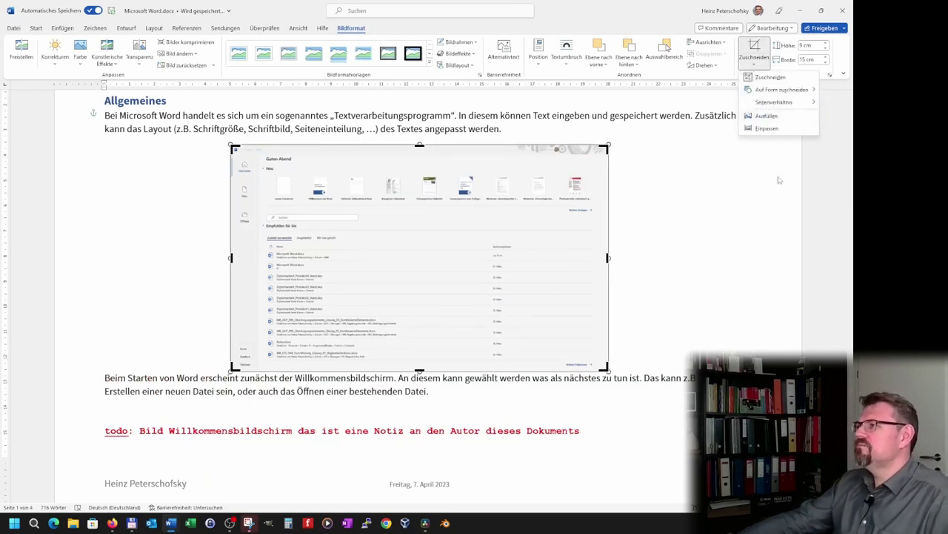
{"action": "key", "text": "Escape"}
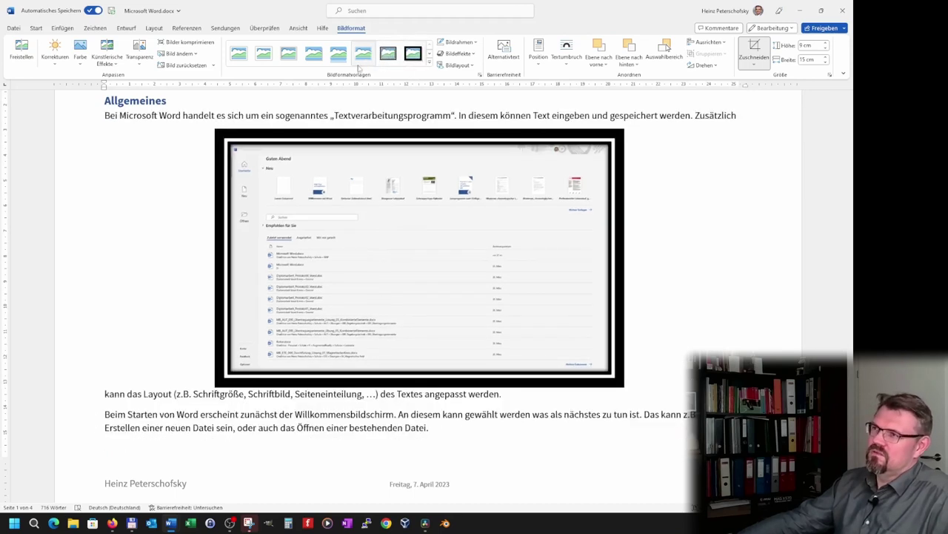
Try the thick black-frame picture style, revert to the simple style, and remove the border
{"action": "left_click", "coordinate": [314, 58]}
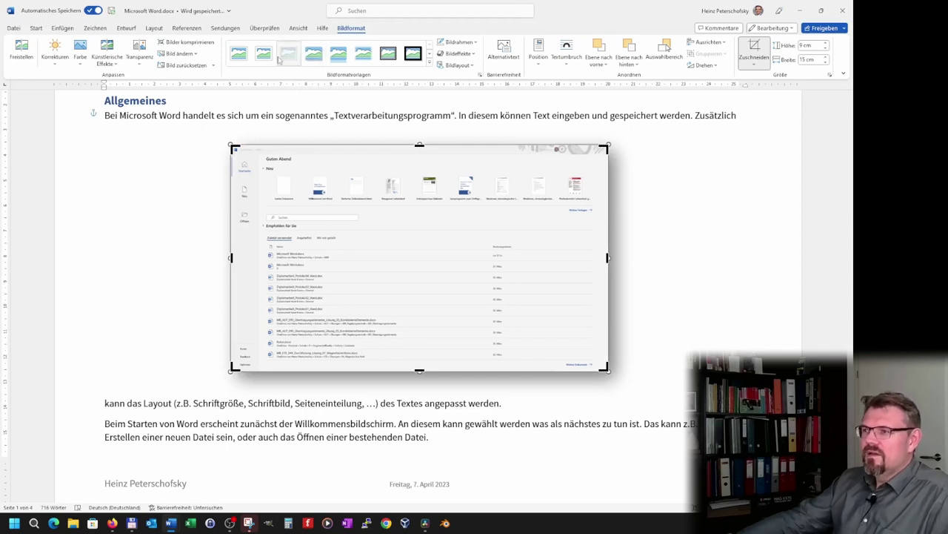
{"action": "left_click", "coordinate": [251, 60]}
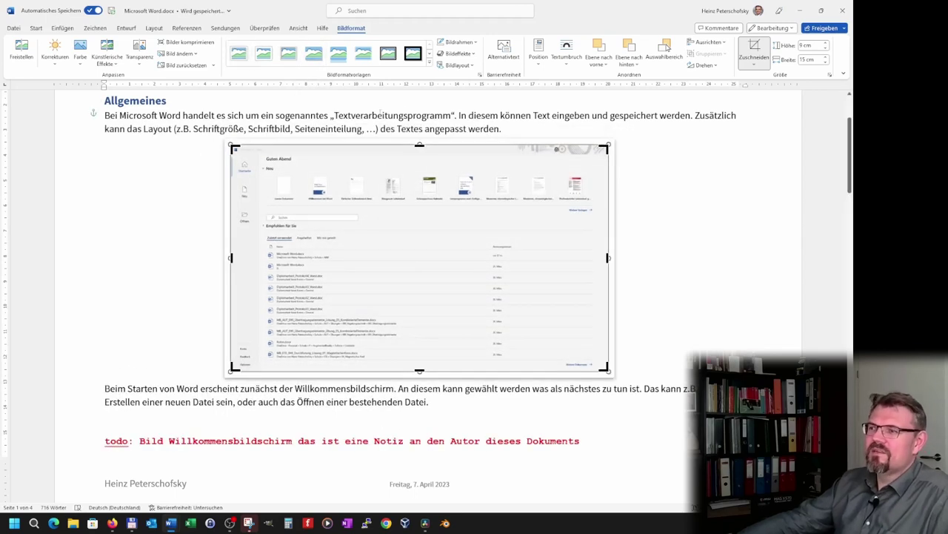
{"action": "left_click", "coordinate": [467, 42]}
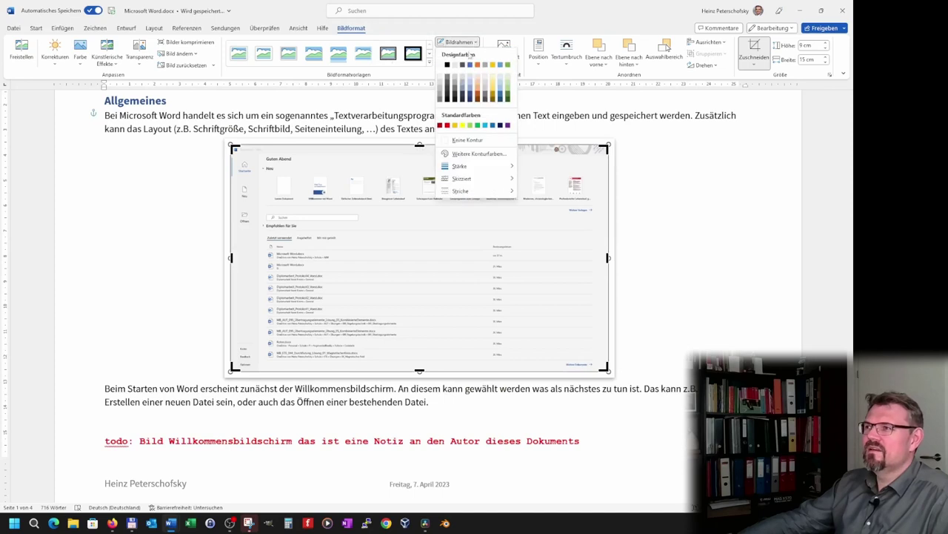
{"action": "left_click", "coordinate": [479, 142]}
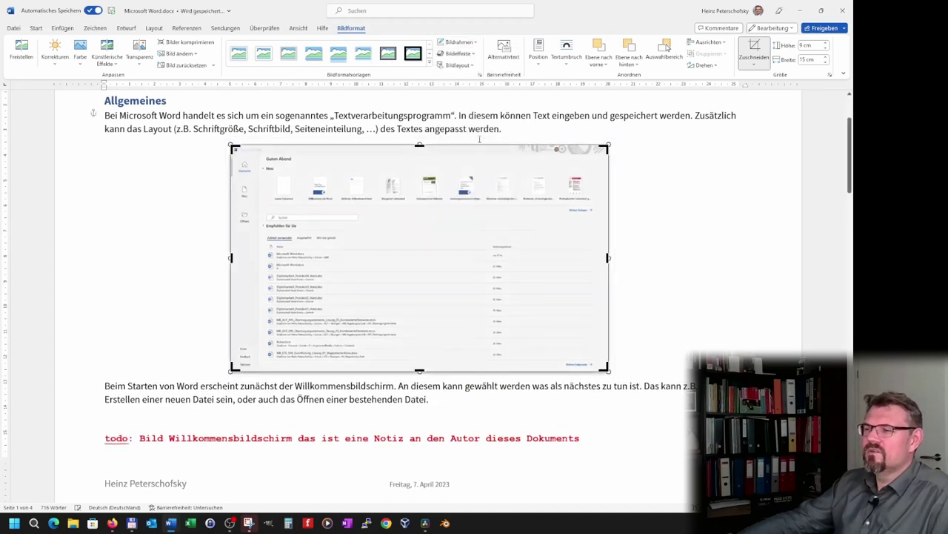
Browse picture styles, layouts and shadow effects without applying any, then deselect the screenshot
{"action": "left_click", "coordinate": [470, 56]}
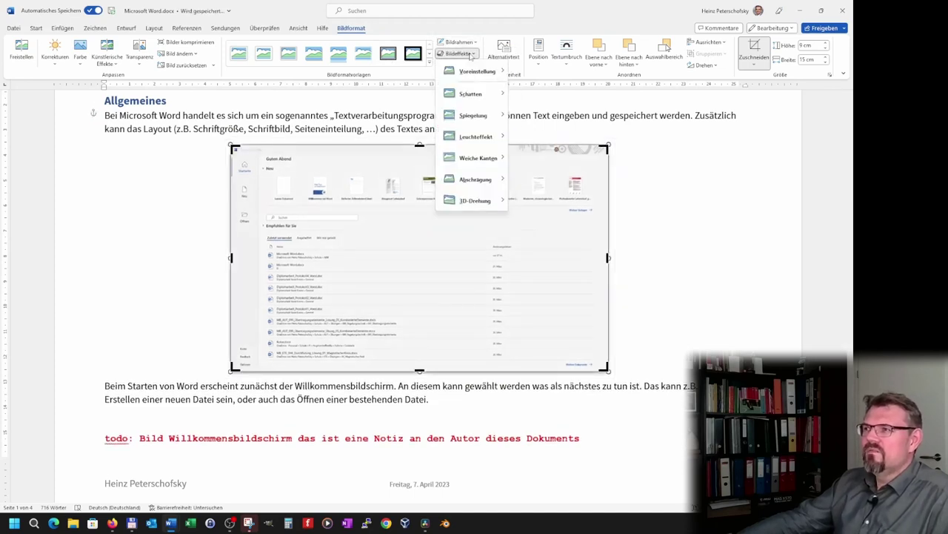
{"action": "mouse_move", "coordinate": [475, 72]}
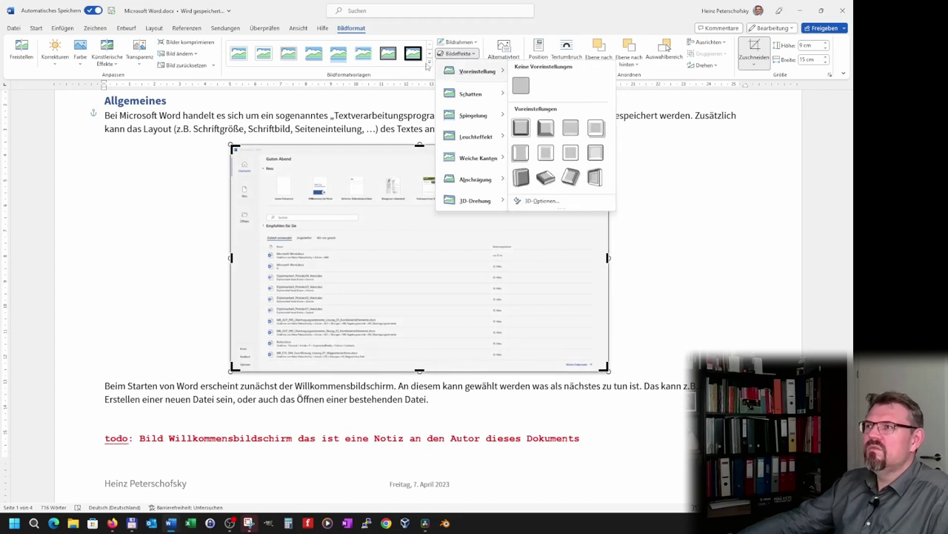
{"action": "left_click", "coordinate": [428, 65]}
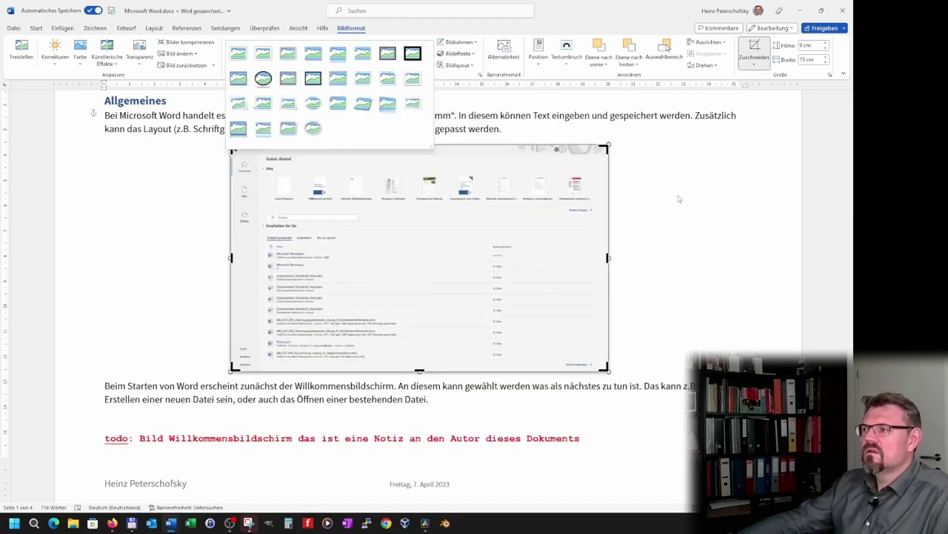
{"action": "left_click", "coordinate": [473, 66]}
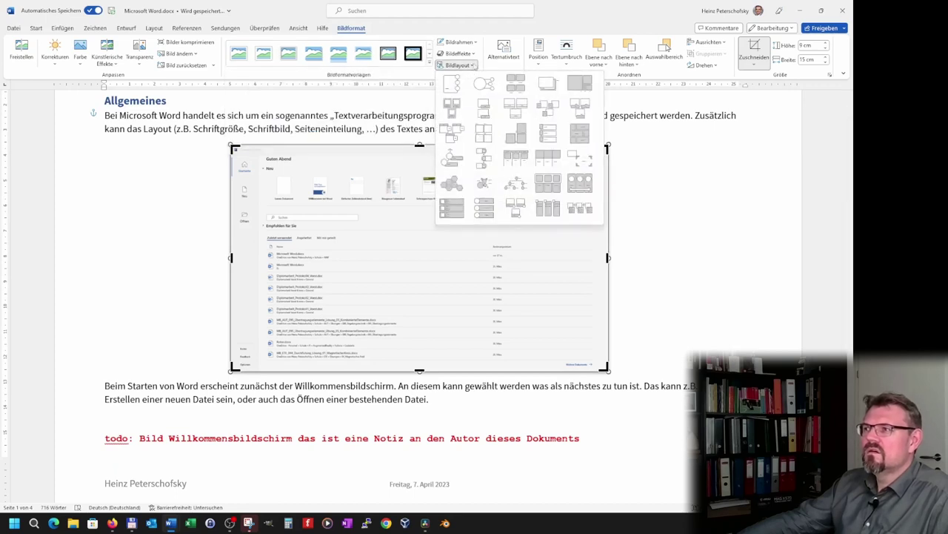
{"action": "left_click", "coordinate": [474, 42]}
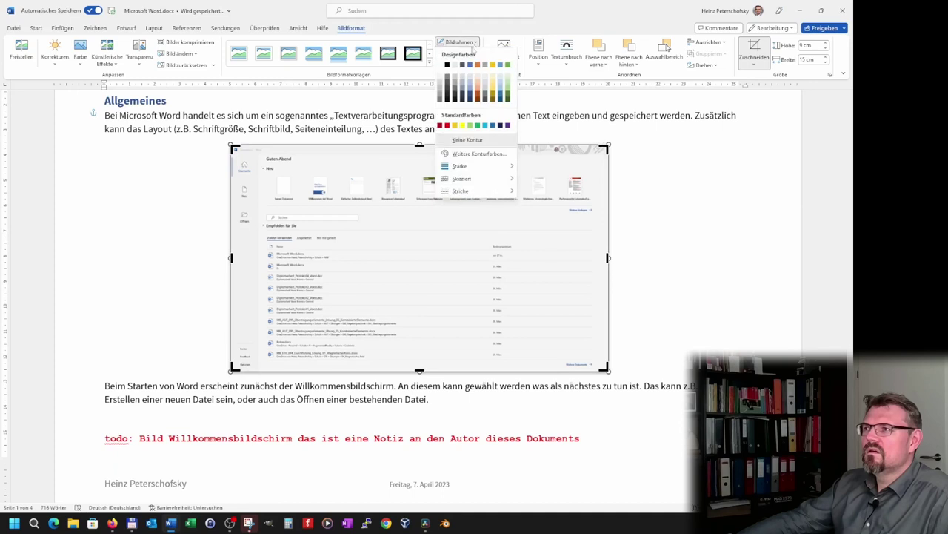
{"action": "left_click", "coordinate": [479, 43]}
{"action": "left_click", "coordinate": [458, 53]}
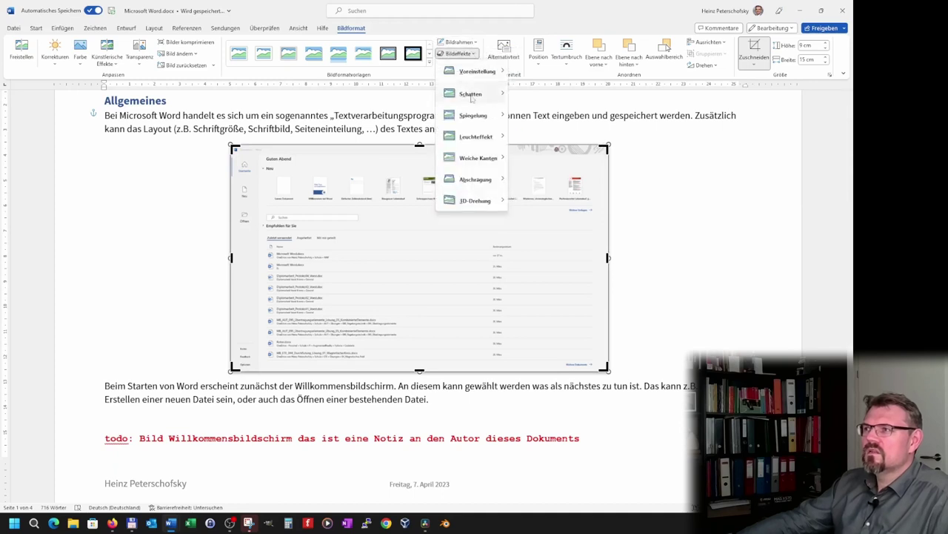
{"action": "left_click", "coordinate": [483, 213]}
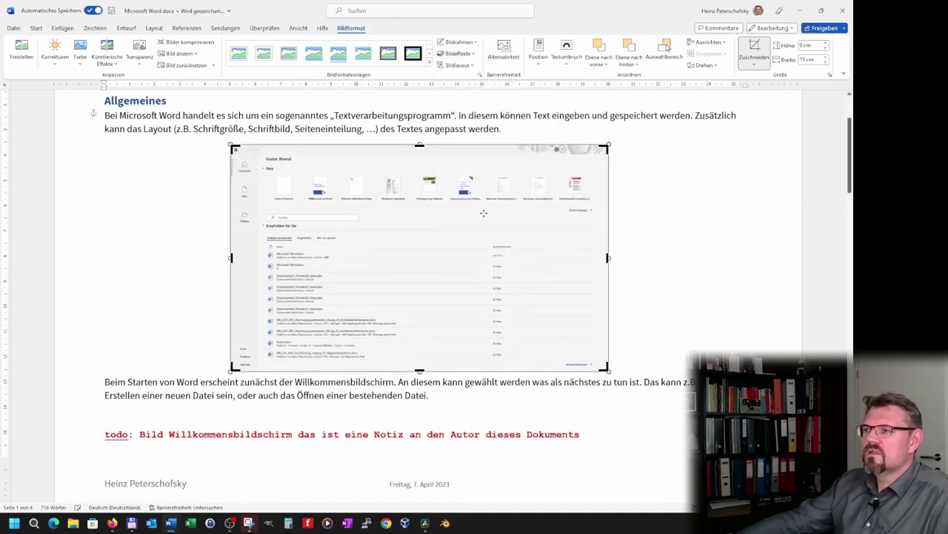
{"action": "left_click", "coordinate": [347, 381]}
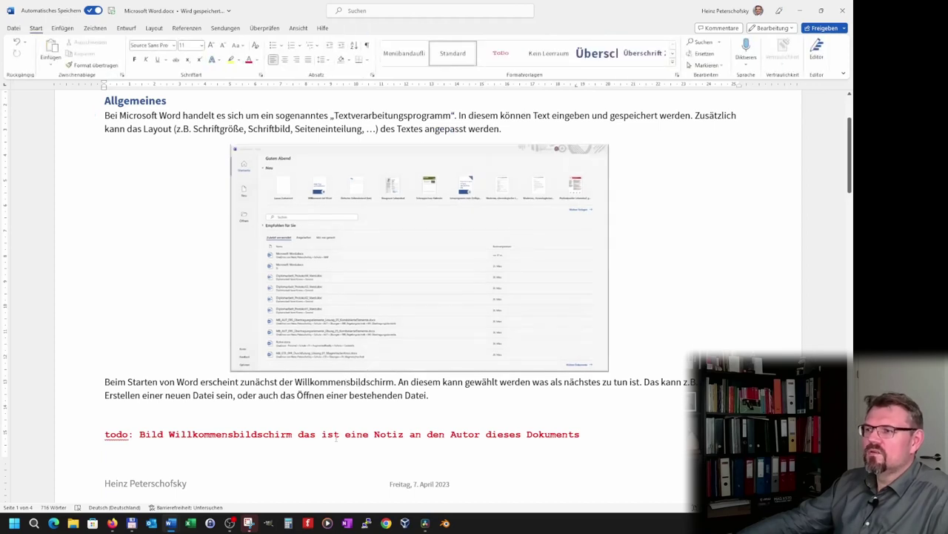
Set the screenshot's Abschrägung effect to Keine under Bildeffekte, then reselect the picture
{"action": "left_click", "coordinate": [418, 246]}
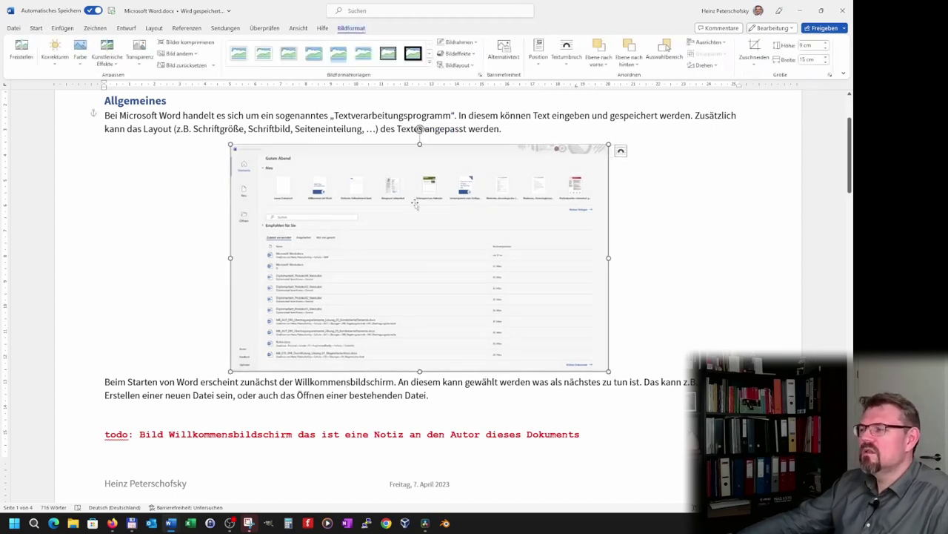
{"action": "left_click", "coordinate": [475, 54]}
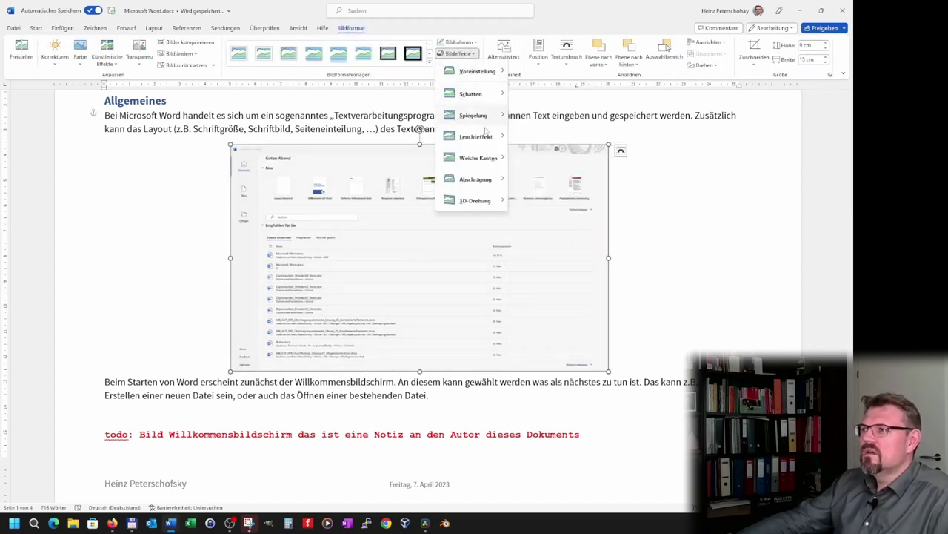
{"action": "mouse_move", "coordinate": [475, 180]}
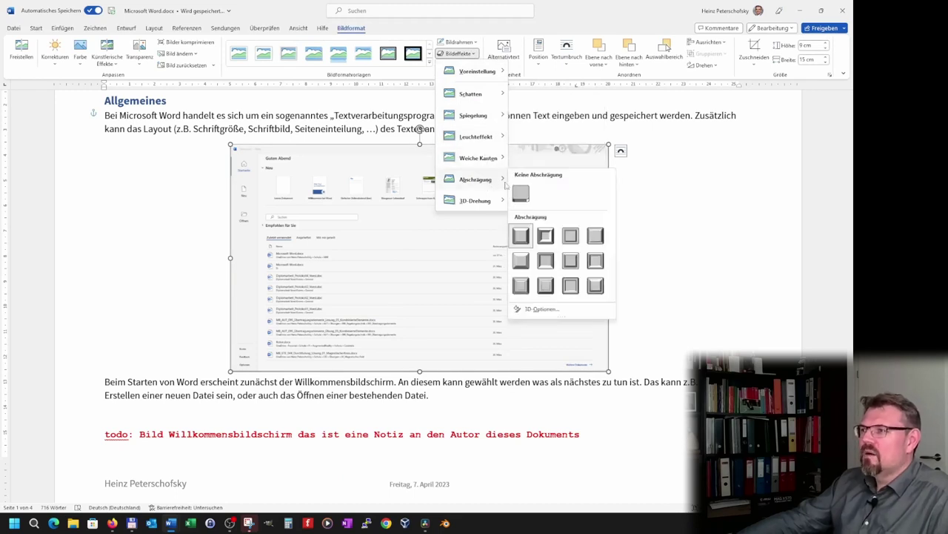
{"action": "left_click", "coordinate": [522, 194]}
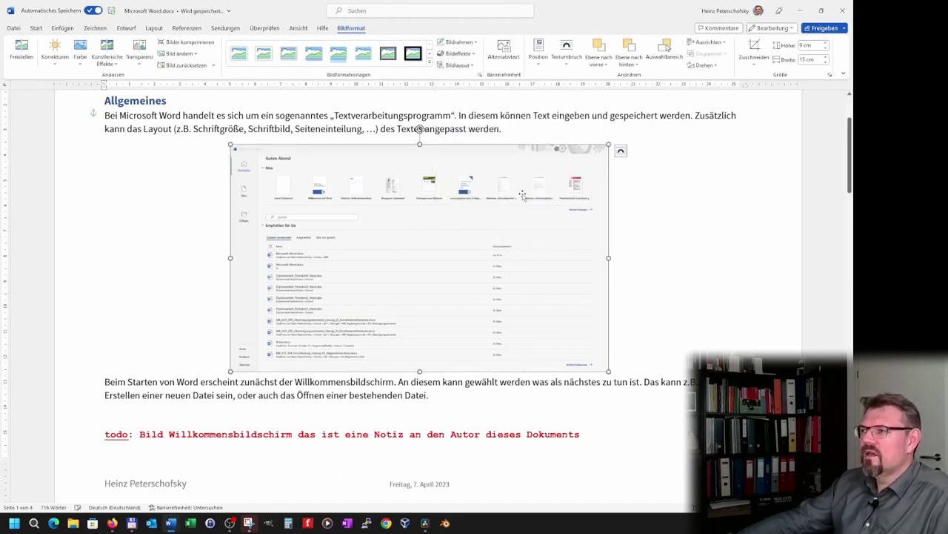
{"action": "left_click", "coordinate": [428, 381]}
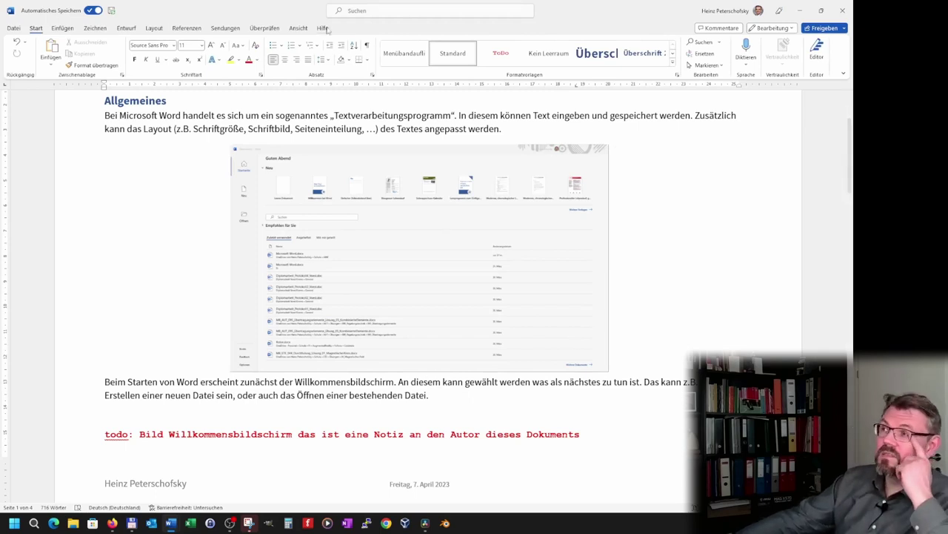
{"action": "left_click", "coordinate": [540, 272]}
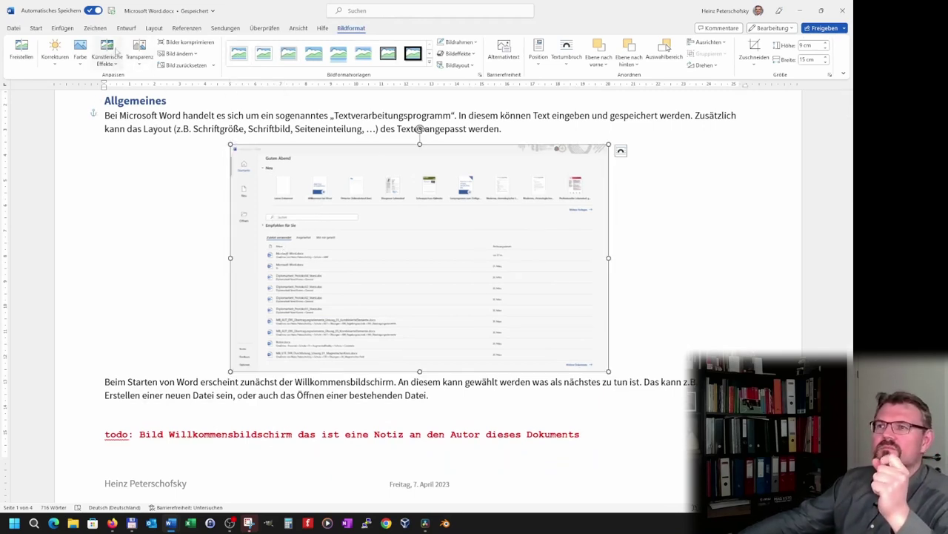
Open Optionen für die Bildtransparenz from Transparenz, showing the screenshot at 0% transparency
{"action": "left_click", "coordinate": [139, 60]}
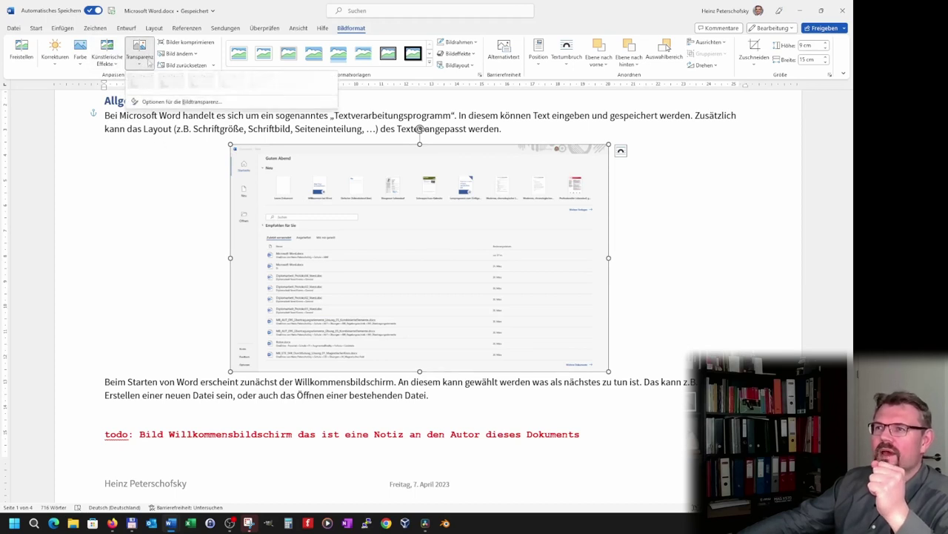
{"action": "left_click", "coordinate": [143, 47]}
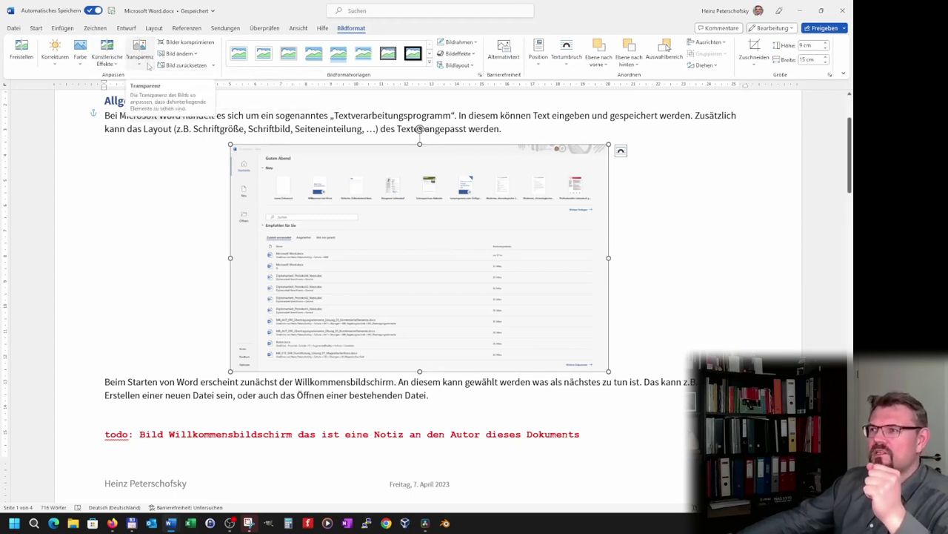
{"action": "left_click", "coordinate": [144, 50]}
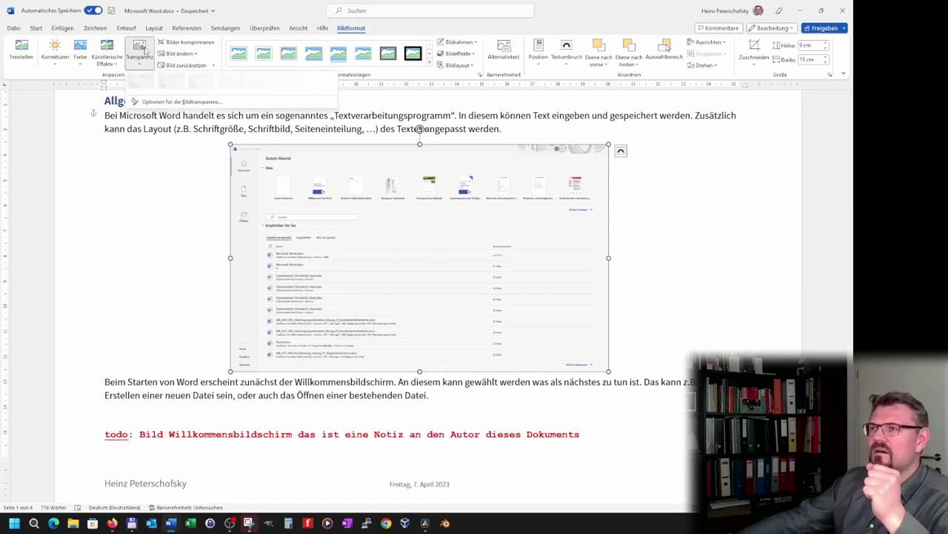
{"action": "left_click", "coordinate": [786, 114]}
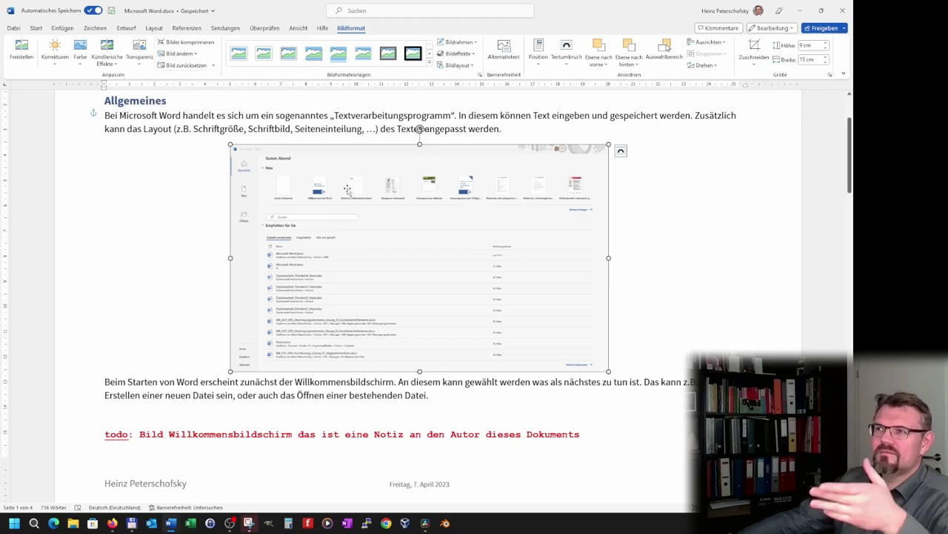
{"action": "left_click", "coordinate": [141, 59]}
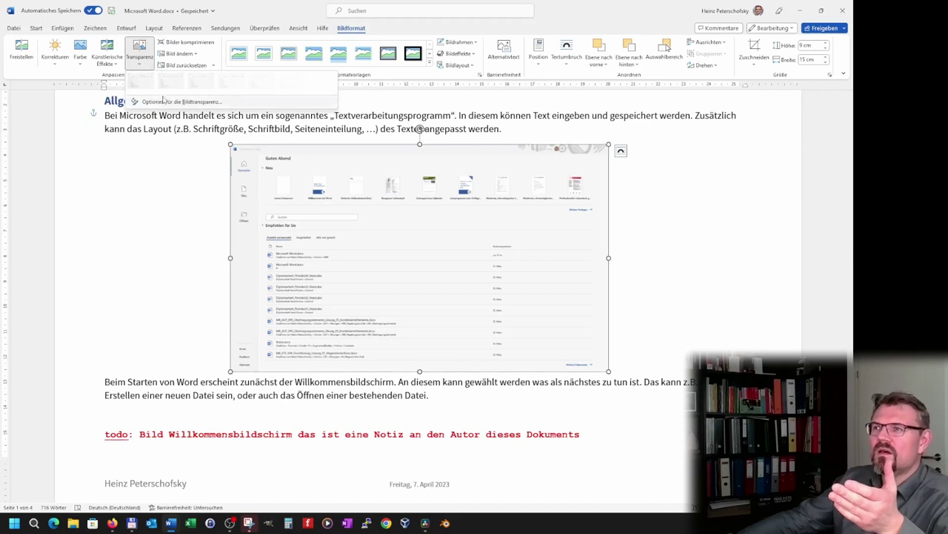
{"action": "left_click", "coordinate": [166, 101]}
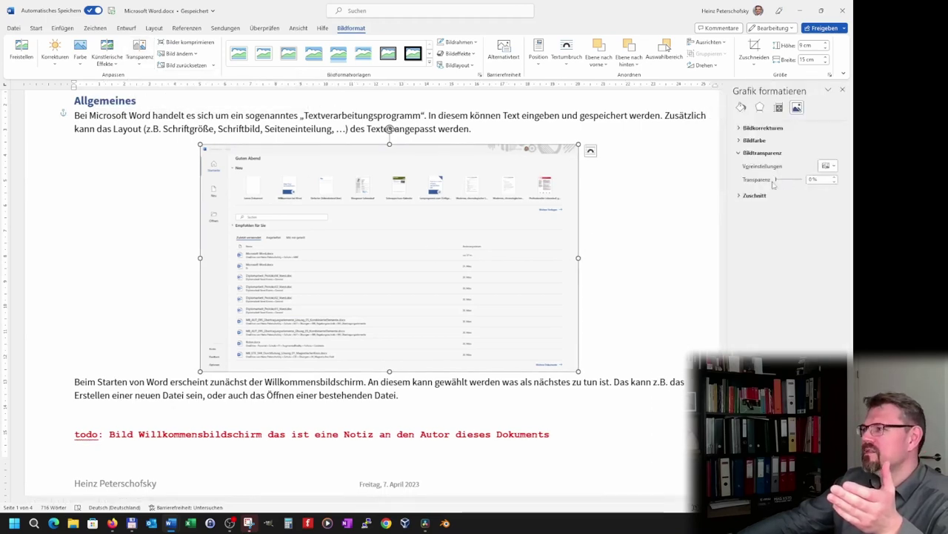
Try 83% and 67% transparency with behind-text wrapping, shifting the screenshot slightly up-left
{"action": "left_click_drag", "start_coordinate": [780, 184], "coordinate": [798, 185]}
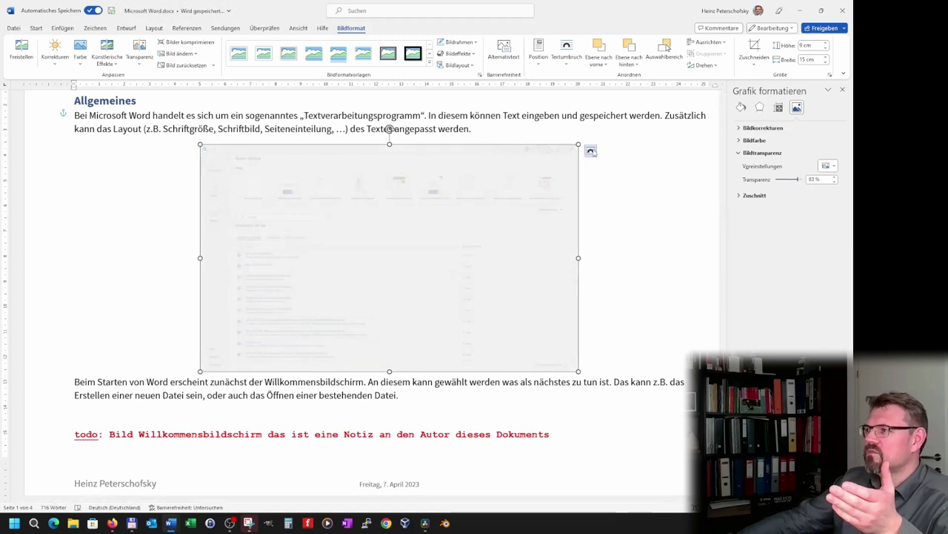
{"action": "left_click", "coordinate": [589, 150]}
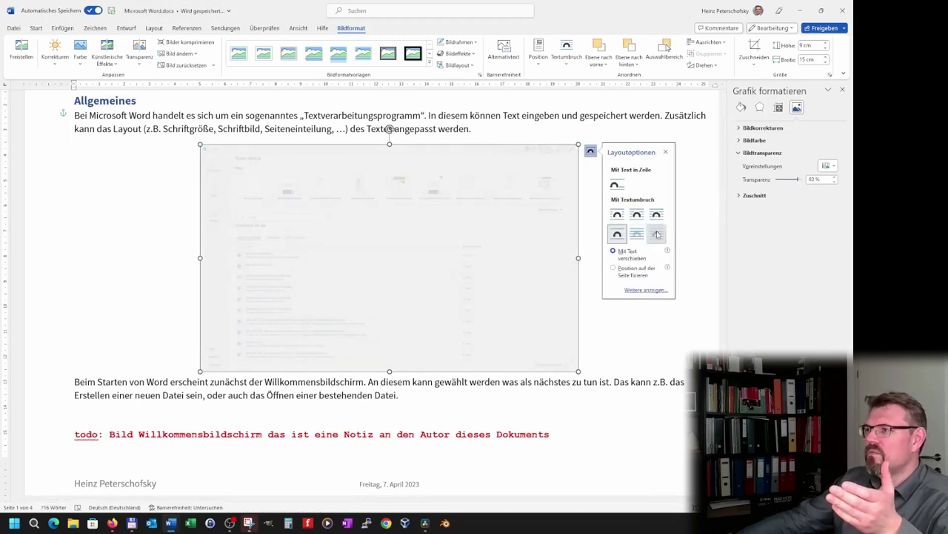
{"action": "left_click", "coordinate": [637, 236]}
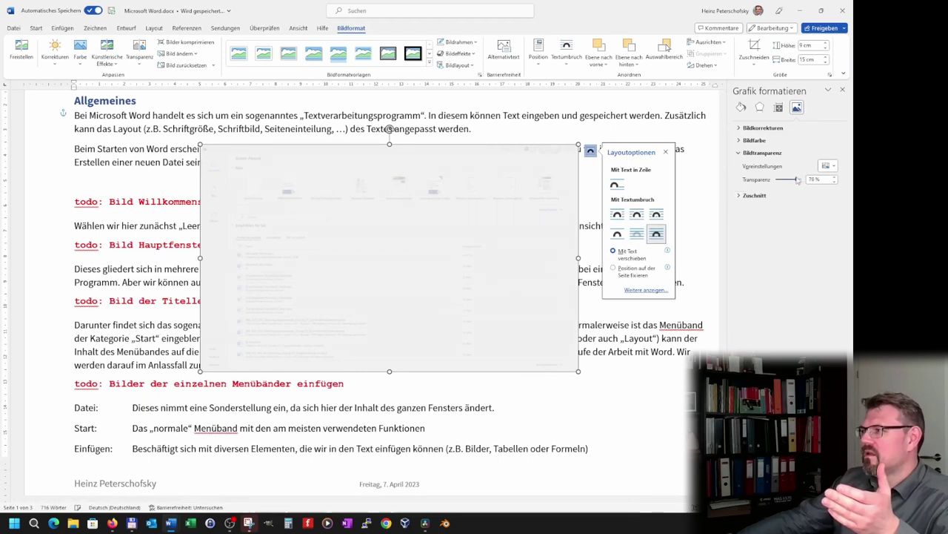
{"action": "left_click_drag", "start_coordinate": [797, 180], "coordinate": [795, 180]}
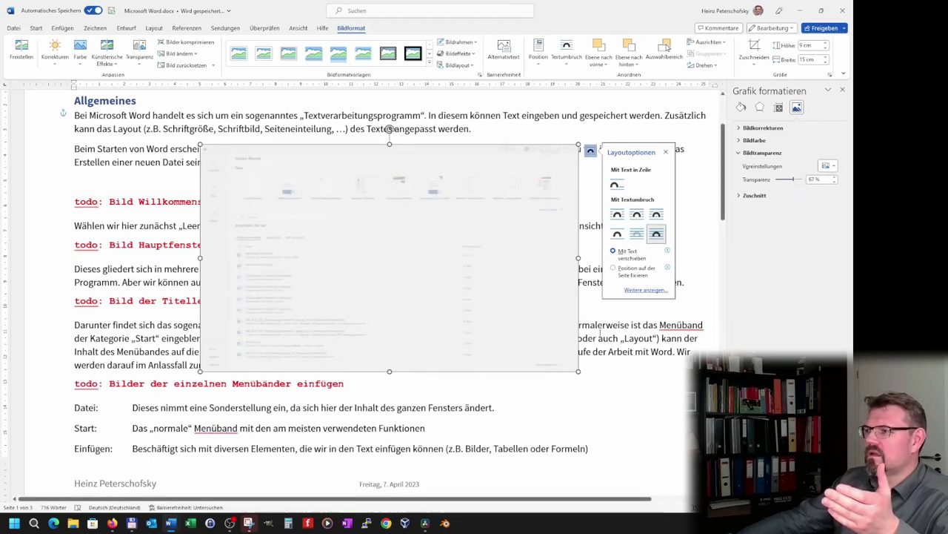
{"action": "left_click", "coordinate": [354, 267]}
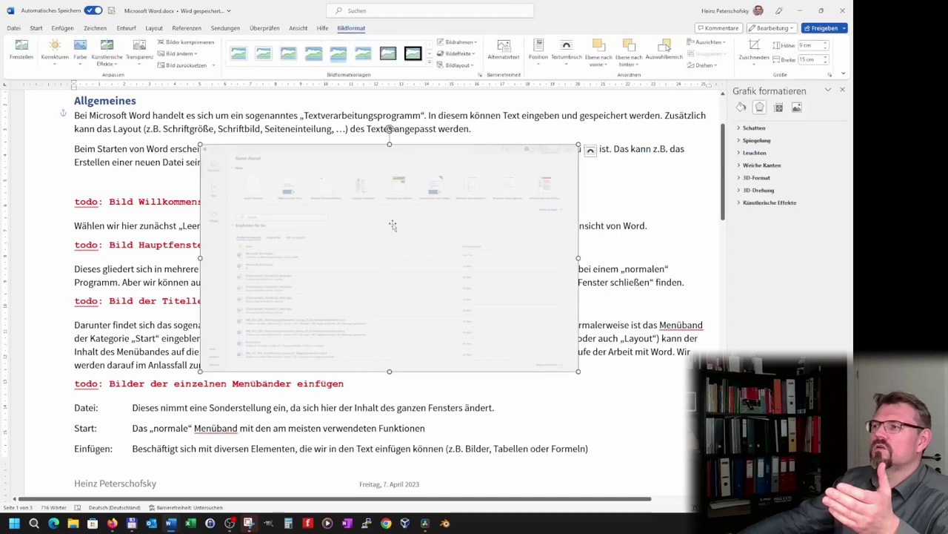
{"action": "left_click_drag", "start_coordinate": [393, 226], "coordinate": [382, 220]}
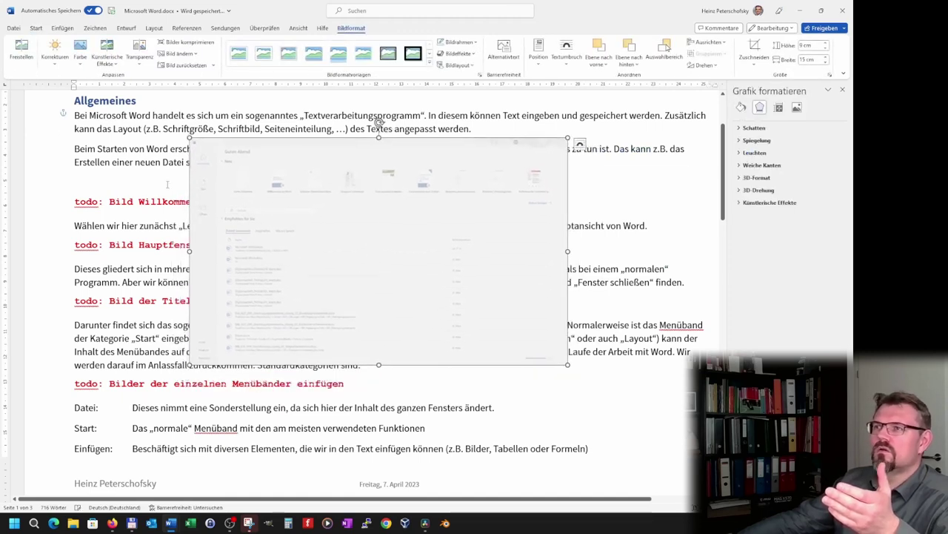
Try the 15%, 50% and 95% transparency presets, then reset the screenshot's transparency to 0%
{"action": "left_click", "coordinate": [140, 54]}
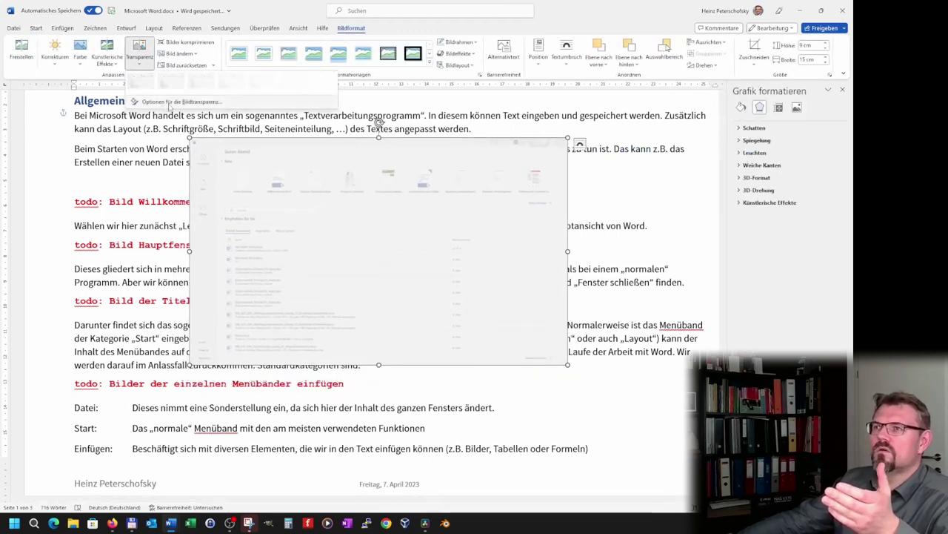
{"action": "left_click", "coordinate": [170, 105]}
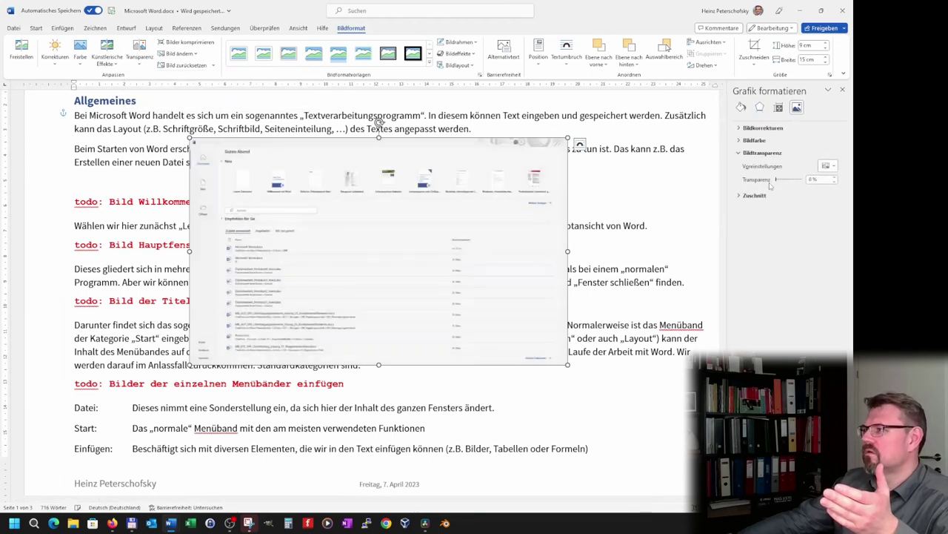
{"action": "mouse_move", "coordinate": [795, 182]}
{"action": "left_mouse_down"}
{"action": "mouse_move", "coordinate": [825, 186]}
{"action": "mouse_move", "coordinate": [765, 186]}
{"action": "left_mouse_up"}
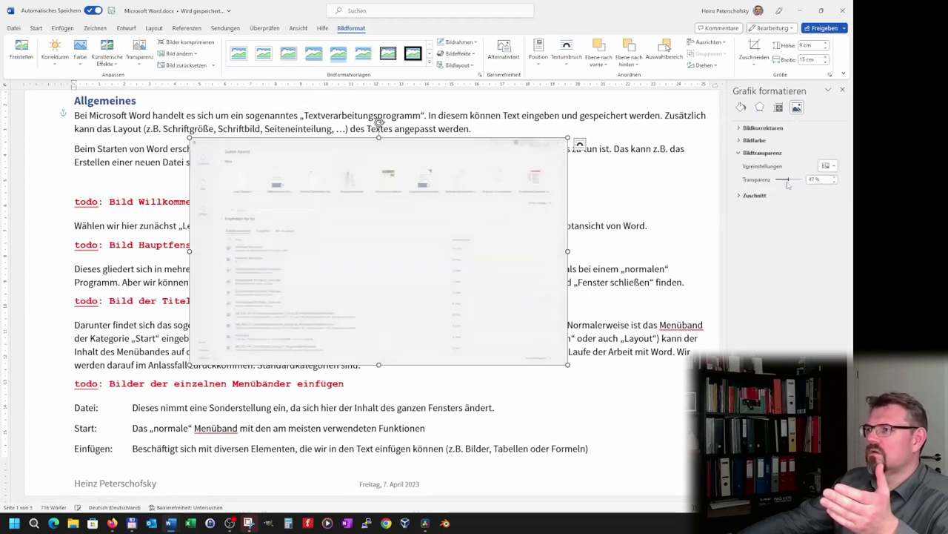
{"action": "left_click", "coordinate": [832, 166]}
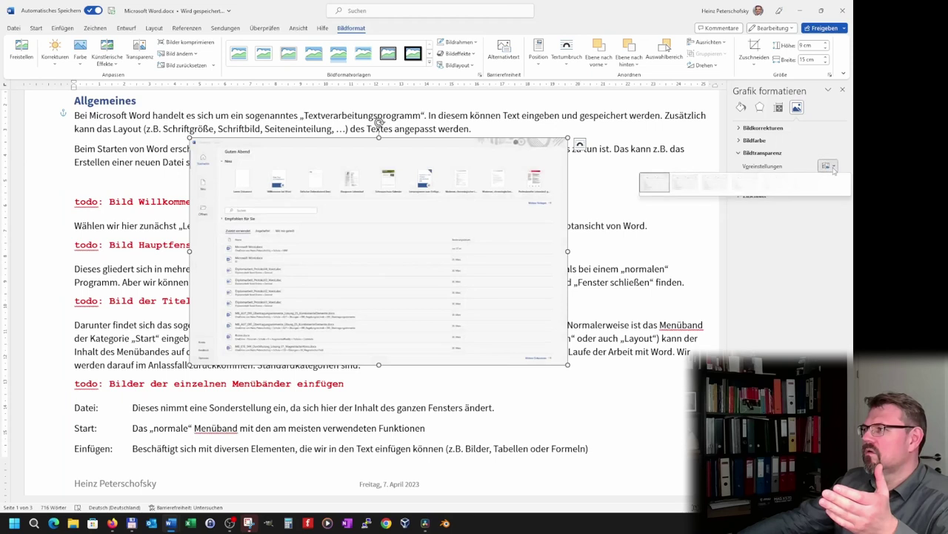
{"action": "left_click", "coordinate": [686, 183]}
{"action": "left_click", "coordinate": [834, 169]}
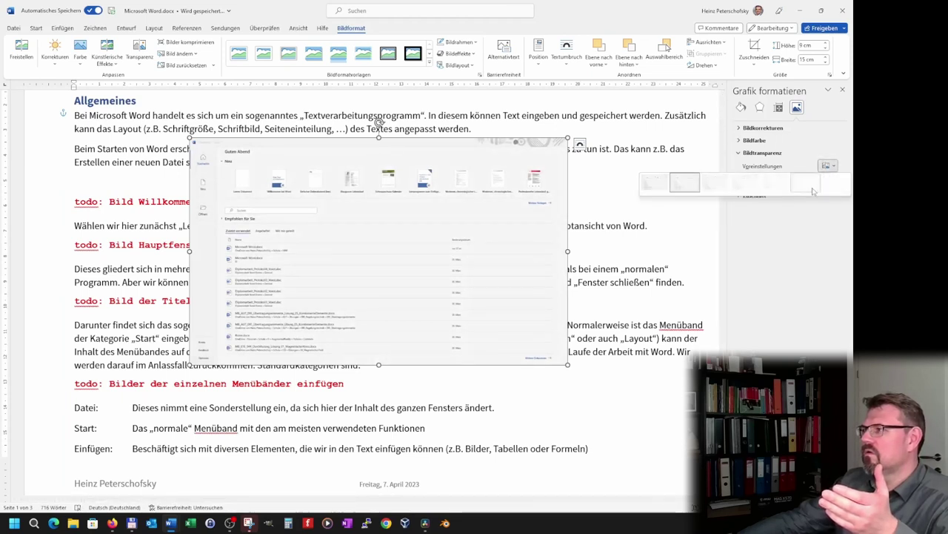
{"action": "left_click", "coordinate": [761, 190]}
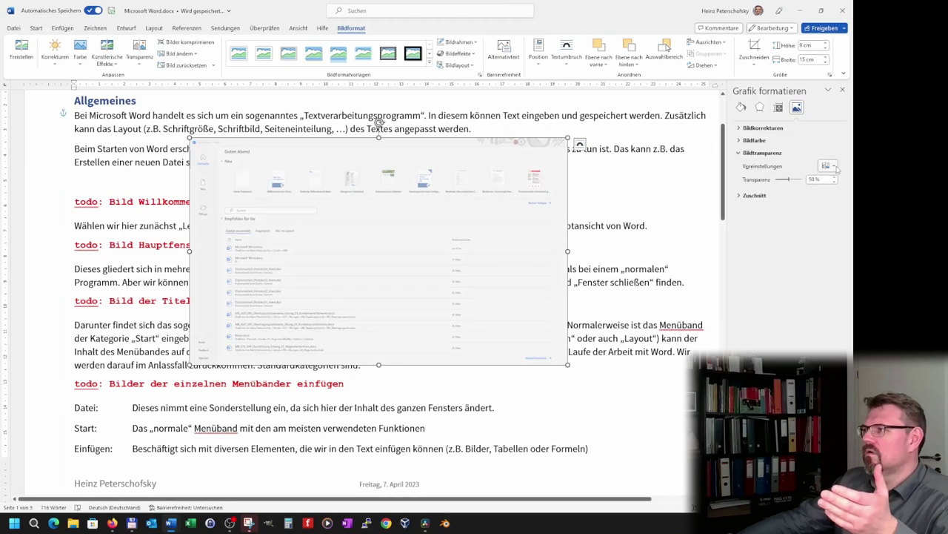
{"action": "left_click", "coordinate": [837, 169]}
{"action": "left_click", "coordinate": [847, 190]}
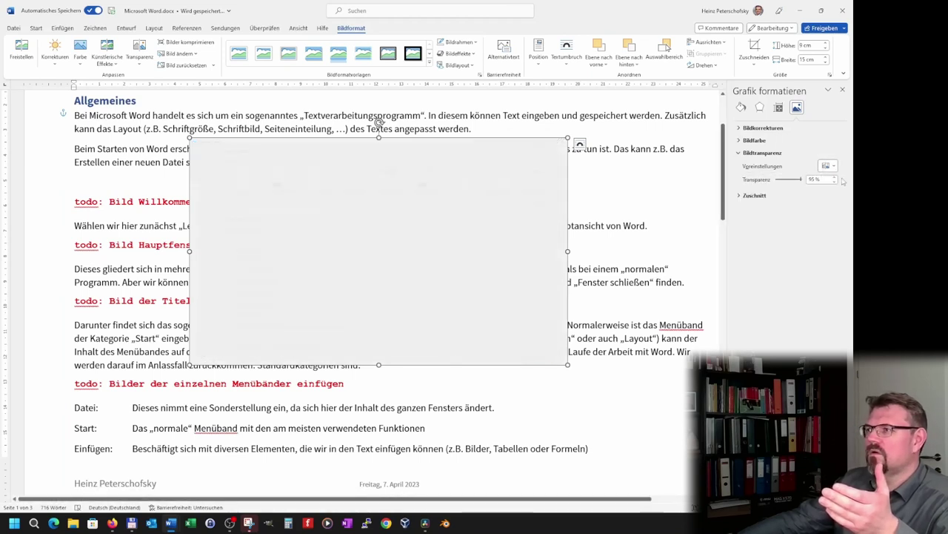
{"action": "left_click", "coordinate": [830, 166]}
{"action": "left_click", "coordinate": [655, 183]}
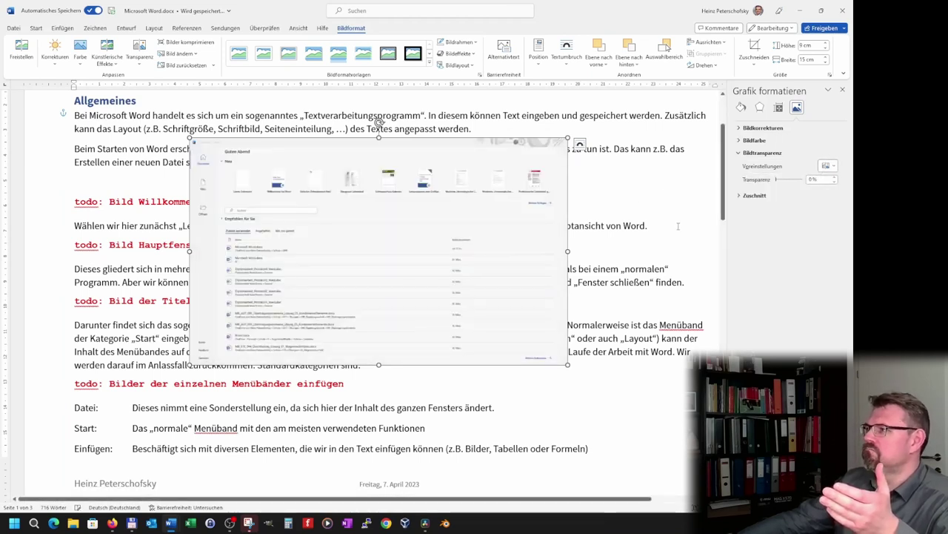
{"action": "left_click", "coordinate": [668, 228]}
Set the screenshot's text wrapping to 'Oben und unten' in Layoutoptionen
{"action": "left_click", "coordinate": [284, 265]}
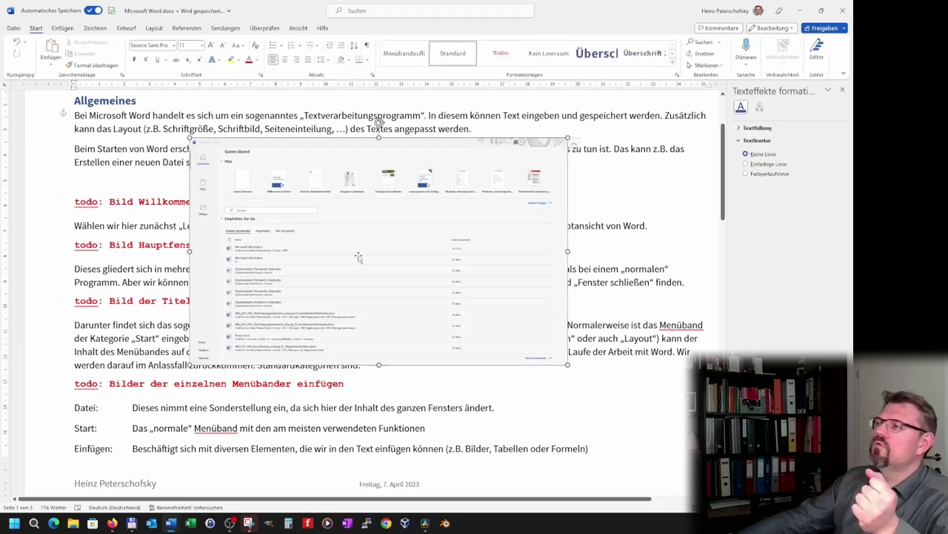
{"action": "left_click", "coordinate": [580, 144]}
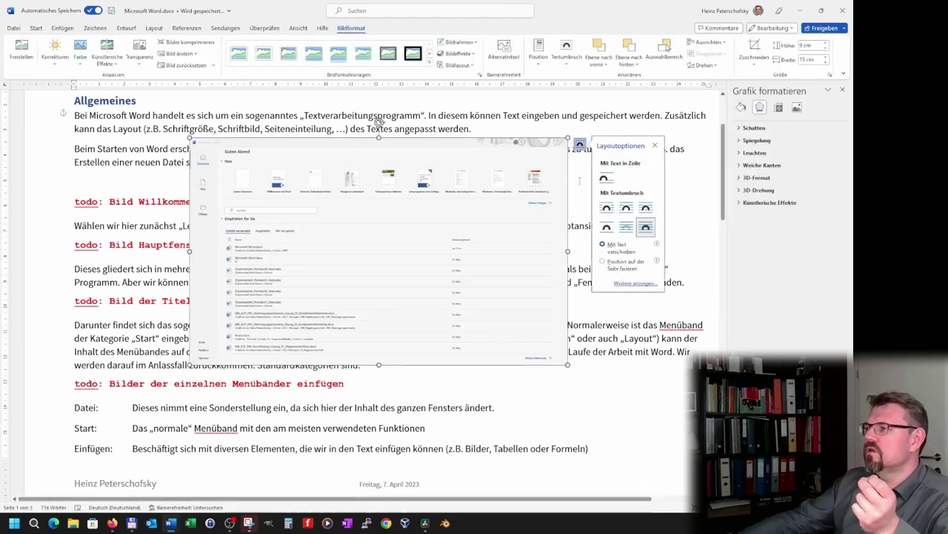
{"action": "left_click", "coordinate": [606, 208]}
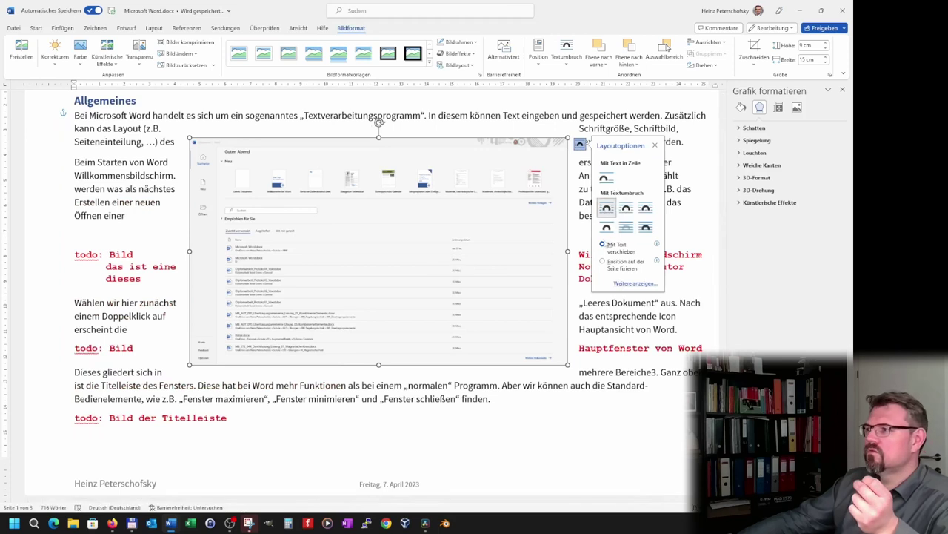
{"action": "left_click", "coordinate": [606, 227]}
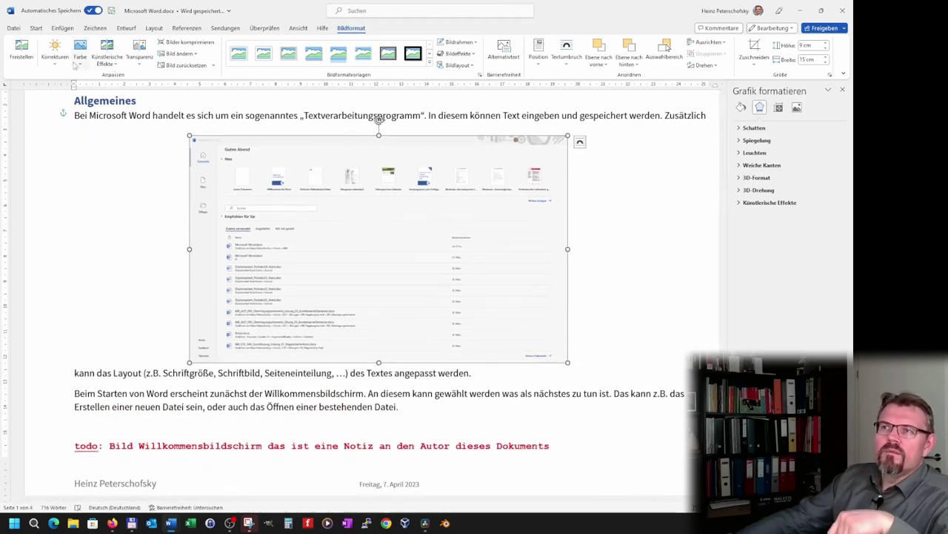
Try a darker Korrekturen preset, then reset the screenshot to Helligkeit 0 %/Kontrast 0 %
{"action": "left_click", "coordinate": [55, 55]}
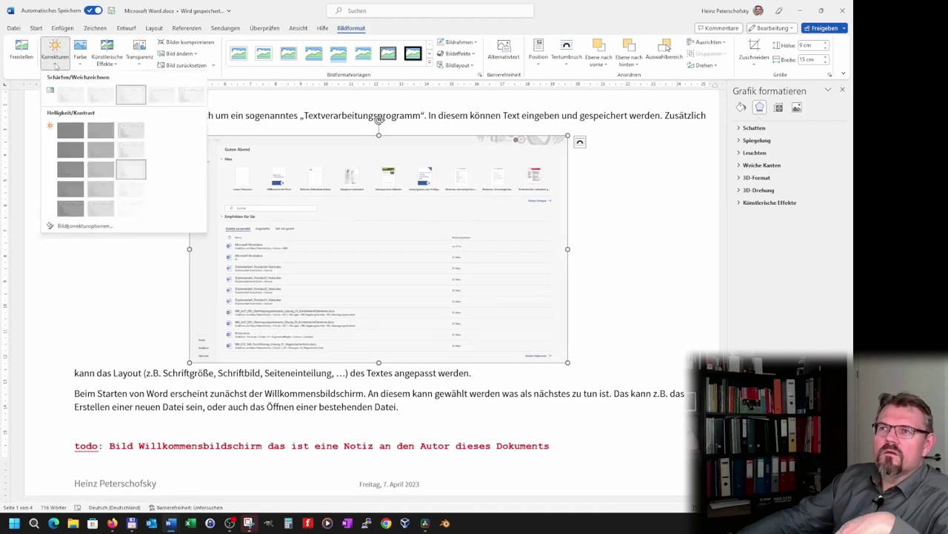
{"action": "left_click", "coordinate": [70, 170]}
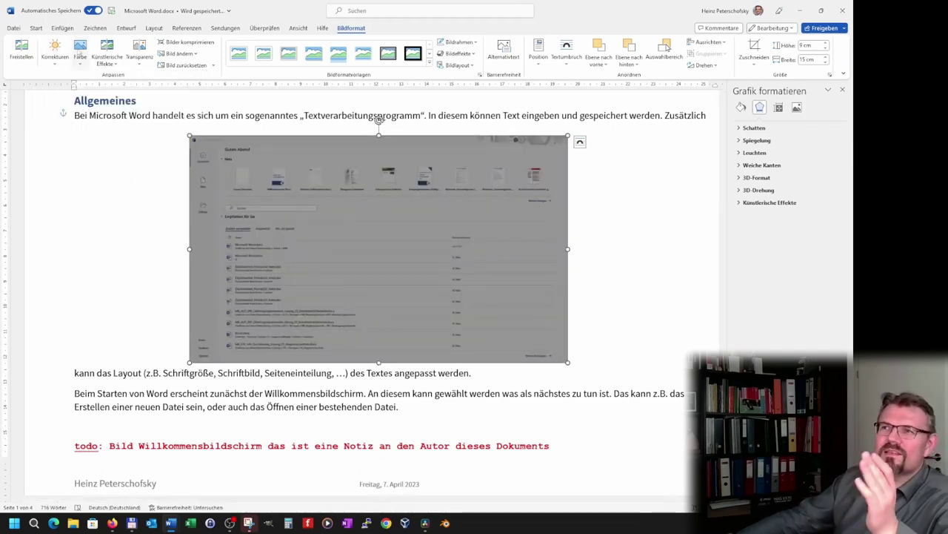
{"action": "left_click", "coordinate": [56, 59]}
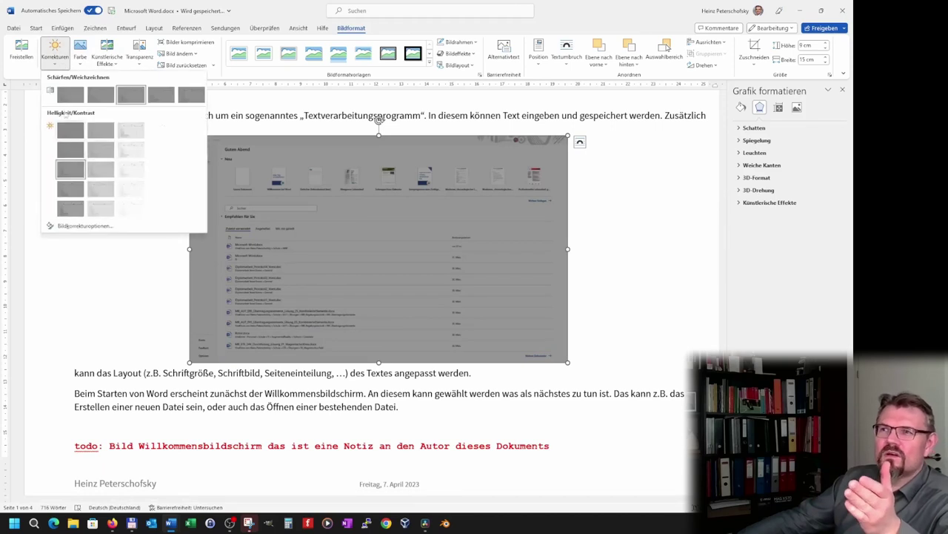
{"action": "left_click", "coordinate": [140, 173]}
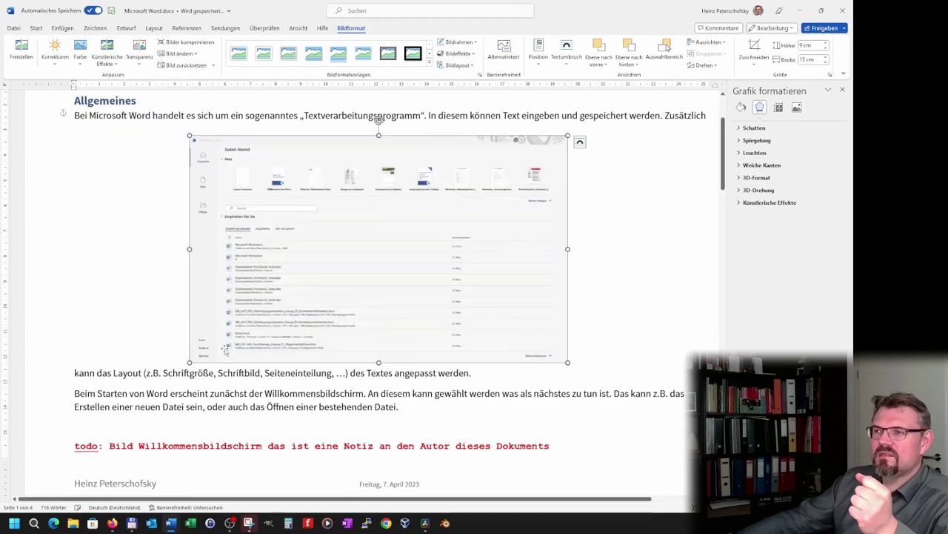
{"action": "left_click", "coordinate": [286, 378]}
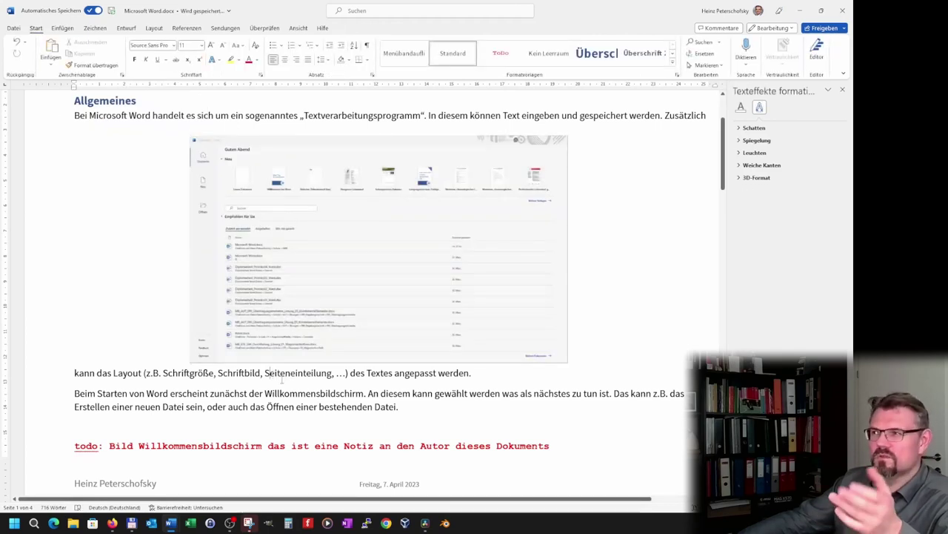
Leave the picture unreplaced and nudge the screenshot slightly higher in the opening paragraph
{"action": "left_click", "coordinate": [441, 314]}
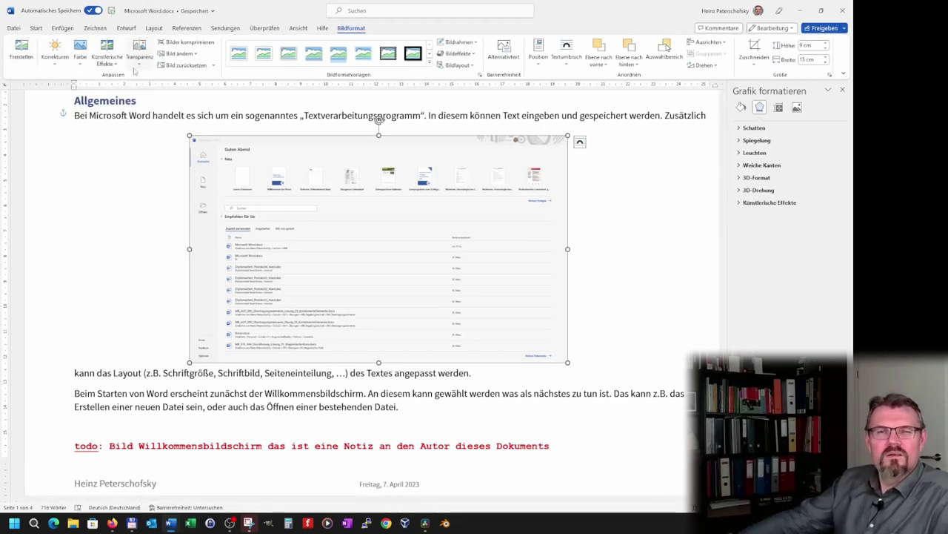
{"action": "left_click", "coordinate": [195, 54]}
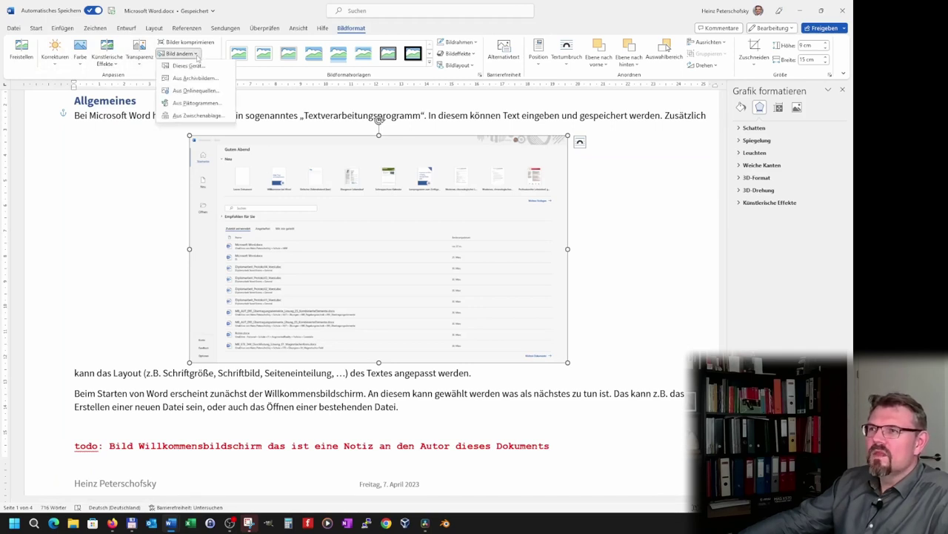
{"action": "left_click", "coordinate": [495, 294]}
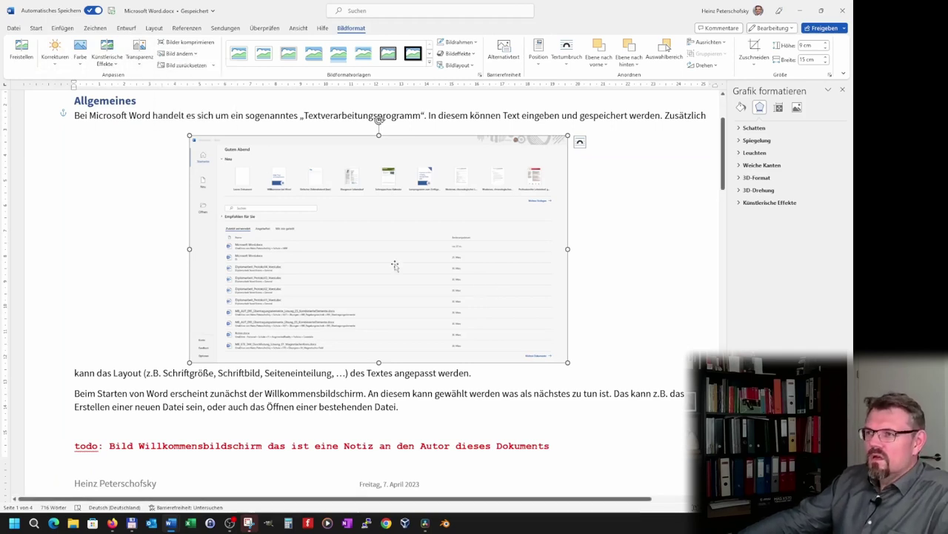
{"action": "left_click_drag", "start_coordinate": [395, 265], "coordinate": [396, 256]}
{"action": "left_click_drag", "start_coordinate": [397, 256], "coordinate": [395, 258]}
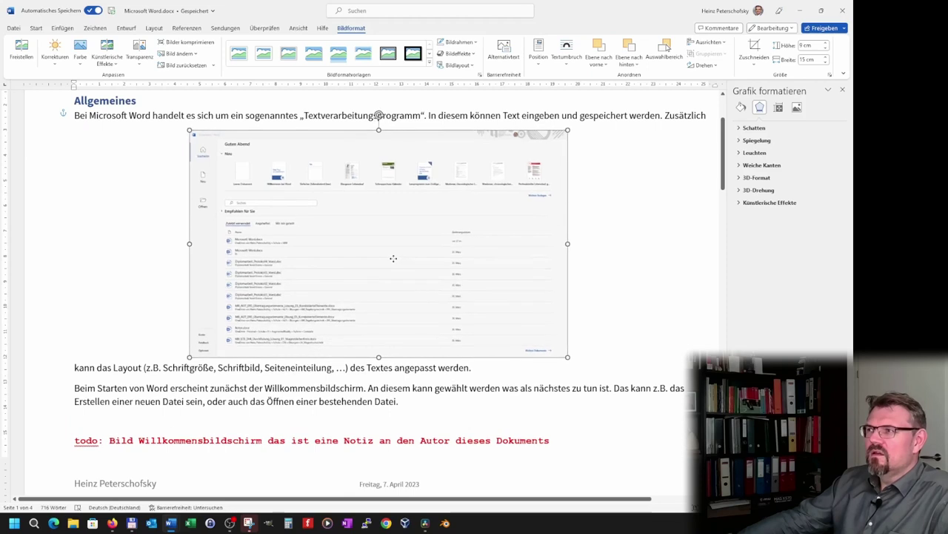
Replace the auto-generated alt text with 'Bild, welches den Willkommensbildschirm von Microsoft Word zeigt.'
{"action": "left_click", "coordinate": [505, 59]}
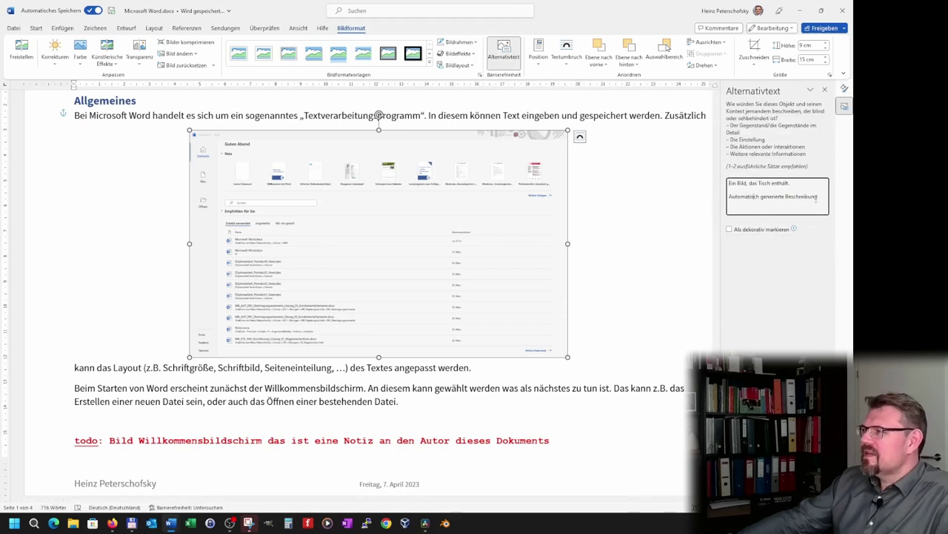
{"action": "left_click_drag", "start_coordinate": [822, 198], "coordinate": [671, 178]}
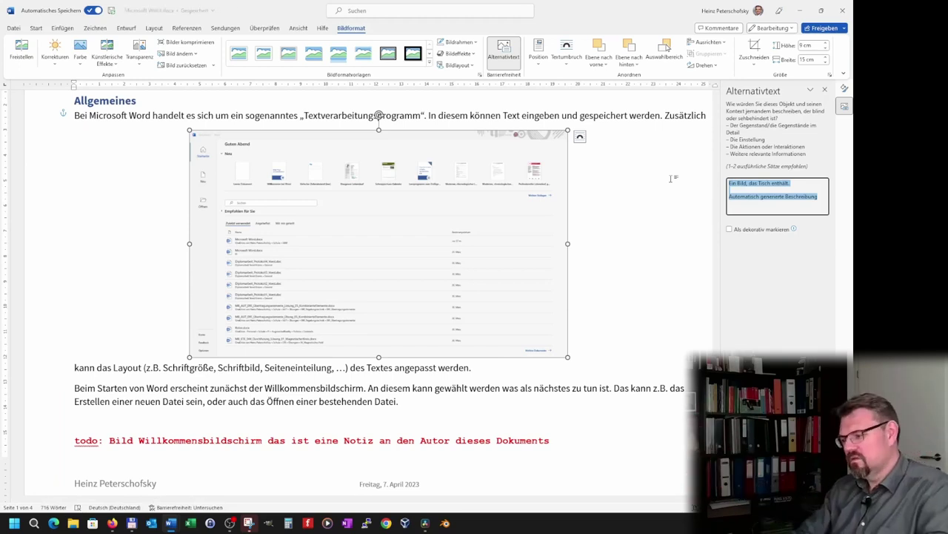
{"action": "key", "text": "BackSpace"}
{"action": "type", "text": "Bild, das"}
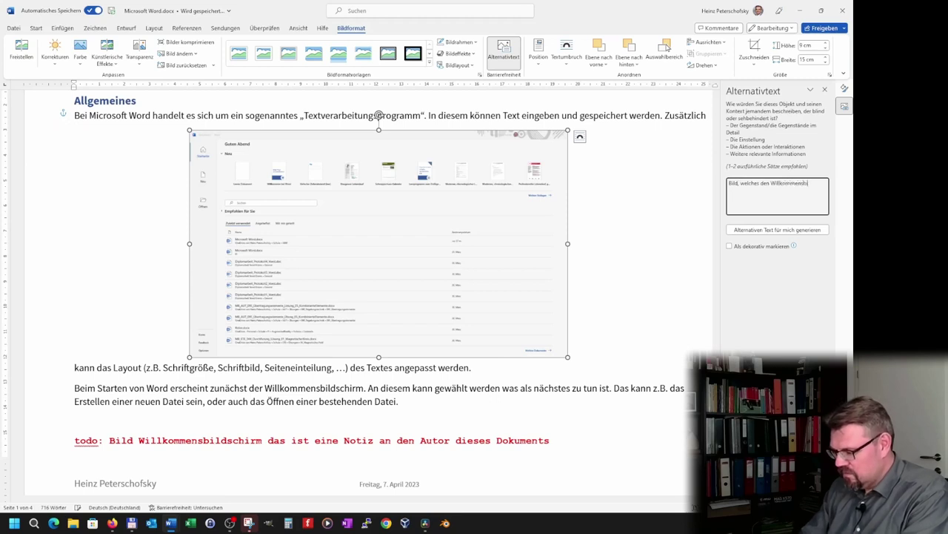
{"action": "type", "text": "rm"}
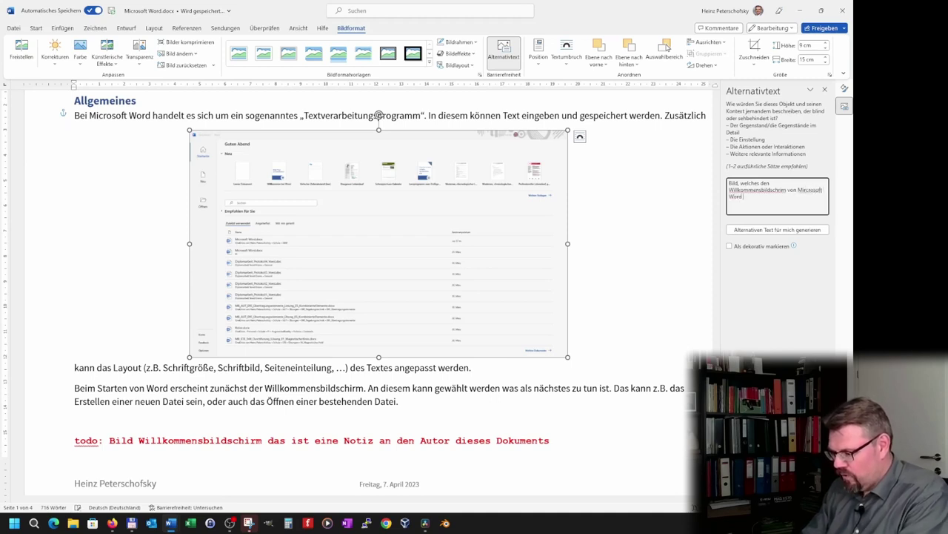
{"action": "type", "text": "gt."}
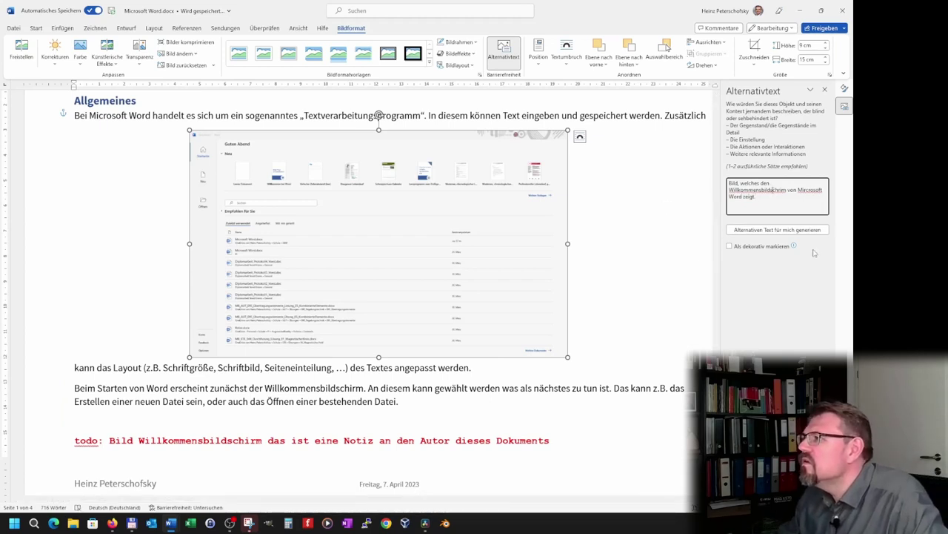
{"action": "key", "text": "ctrl+a"}
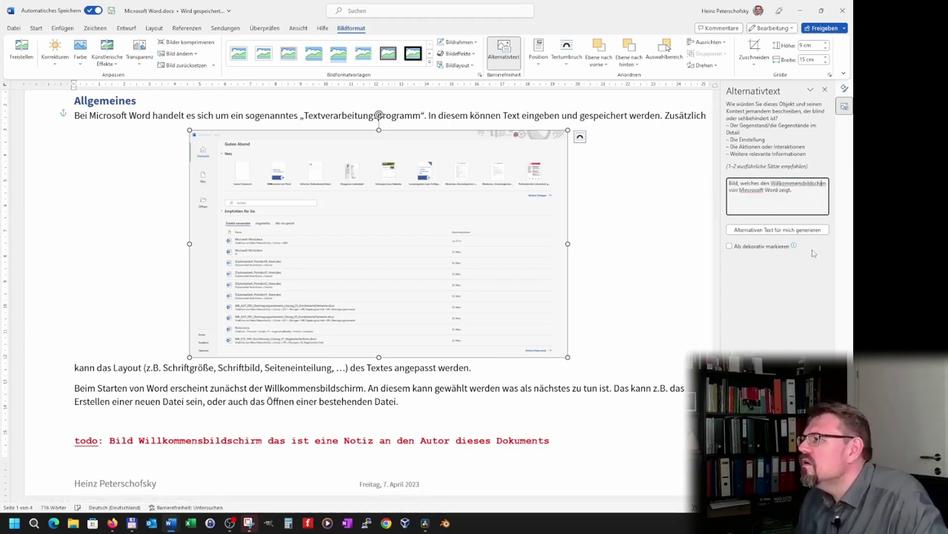
{"action": "left_click", "coordinate": [782, 190]}
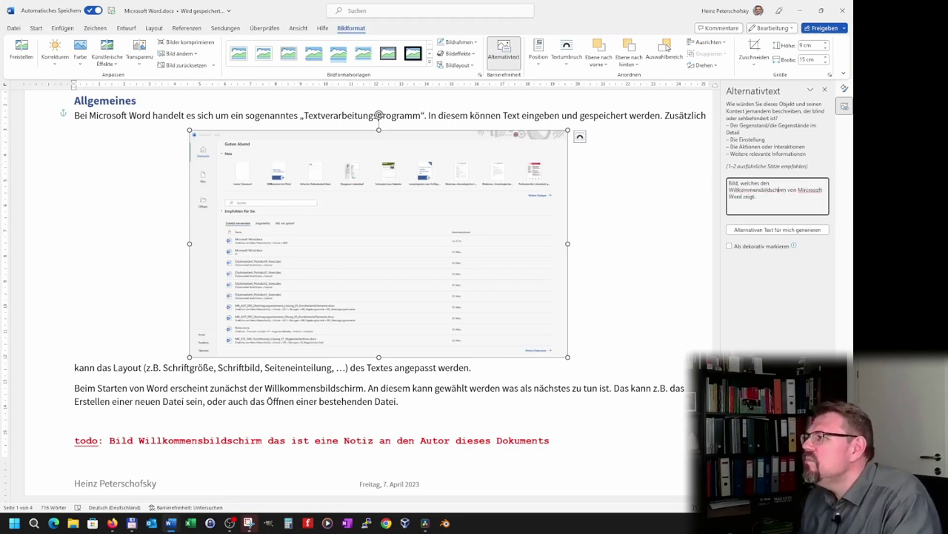
{"action": "key", "text": "ctrl+End"}
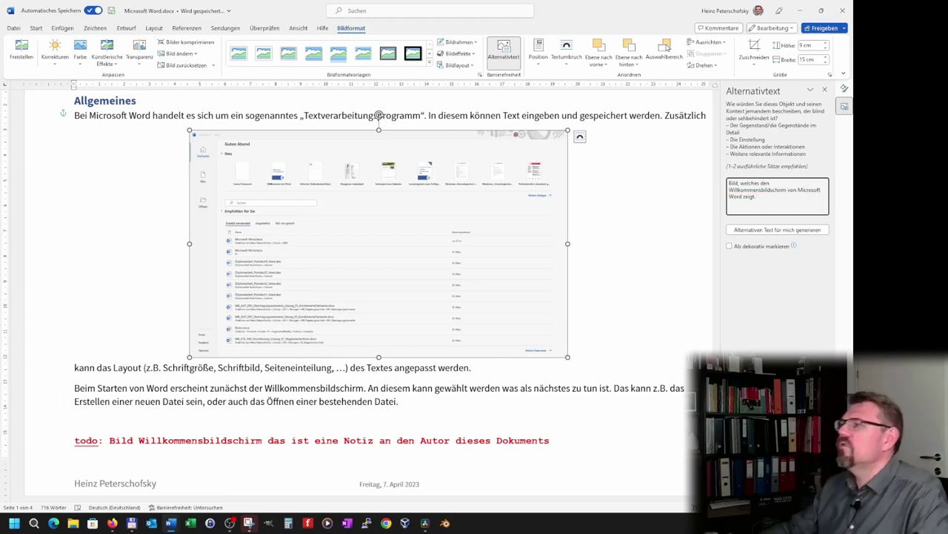
{"action": "left_click", "coordinate": [644, 274]}
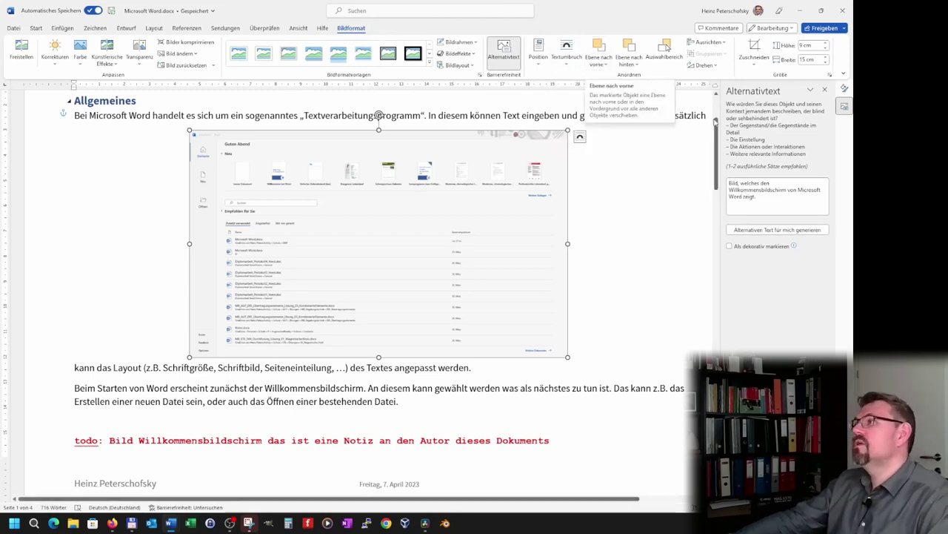
{"action": "left_click", "coordinate": [722, 43]}
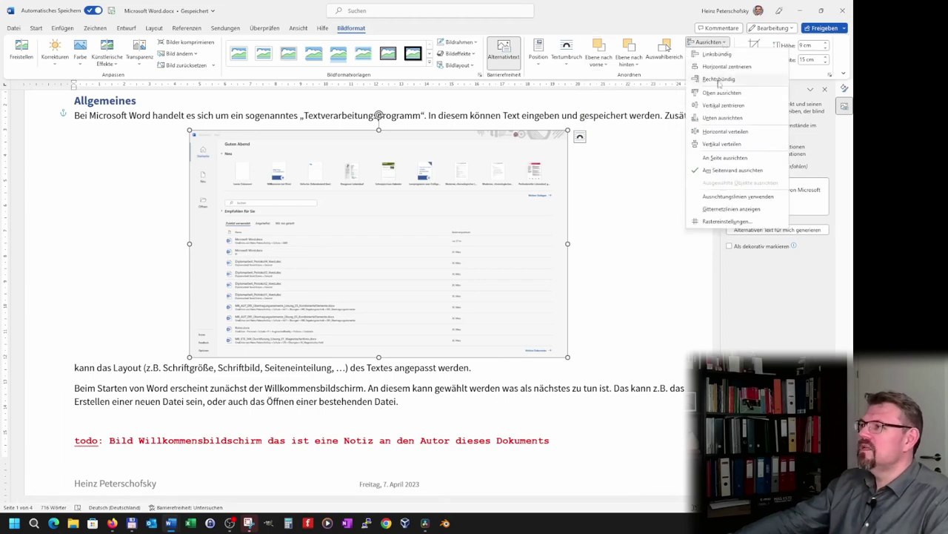
{"action": "left_click", "coordinate": [645, 247]}
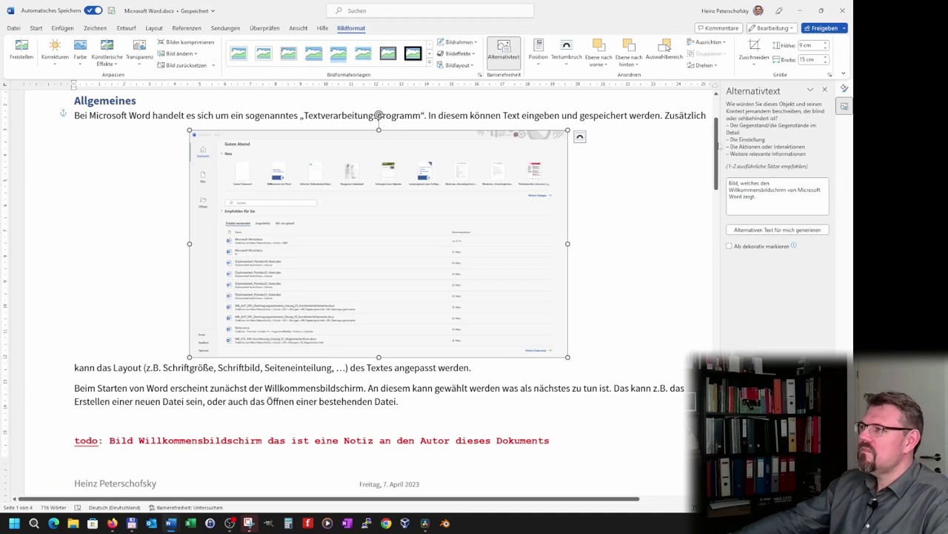
{"action": "left_click", "coordinate": [717, 66]}
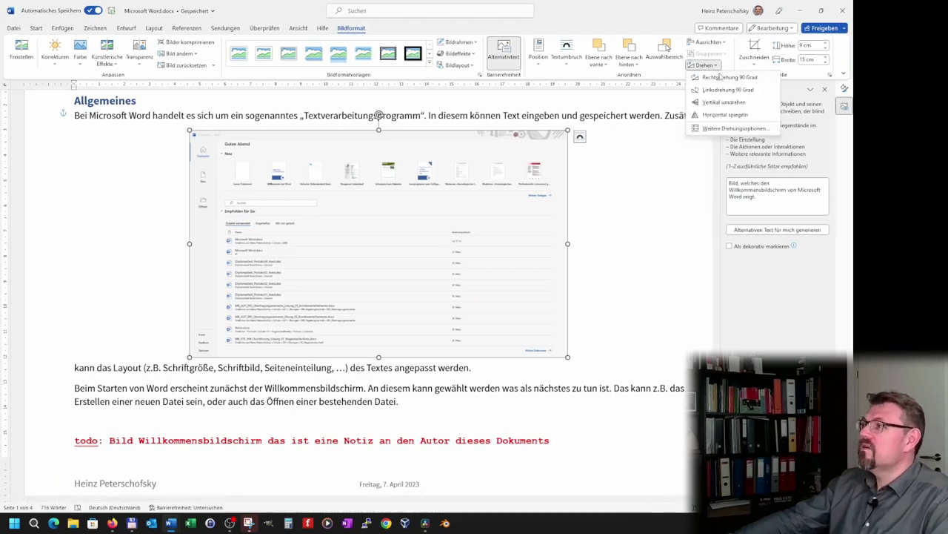
{"action": "left_click", "coordinate": [726, 78]}
{"action": "scroll", "coordinate": [368, 309], "scroll_direction": "down", "scroll_amount": 1}
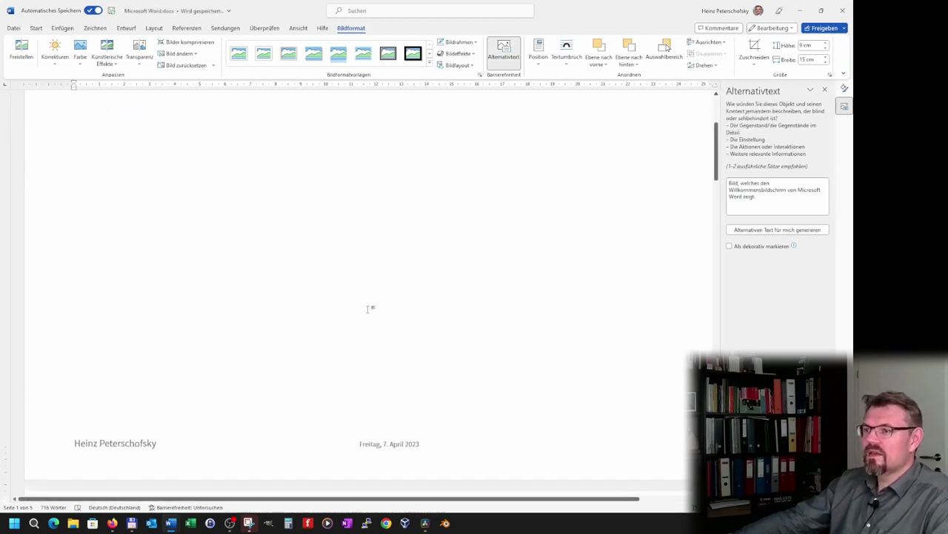
{"action": "scroll", "coordinate": [368, 309], "scroll_direction": "down", "scroll_amount": 3}
{"action": "scroll", "coordinate": [368, 309], "scroll_direction": "down", "scroll_amount": 4}
{"action": "scroll", "coordinate": [369, 309], "scroll_direction": "down", "scroll_amount": 1}
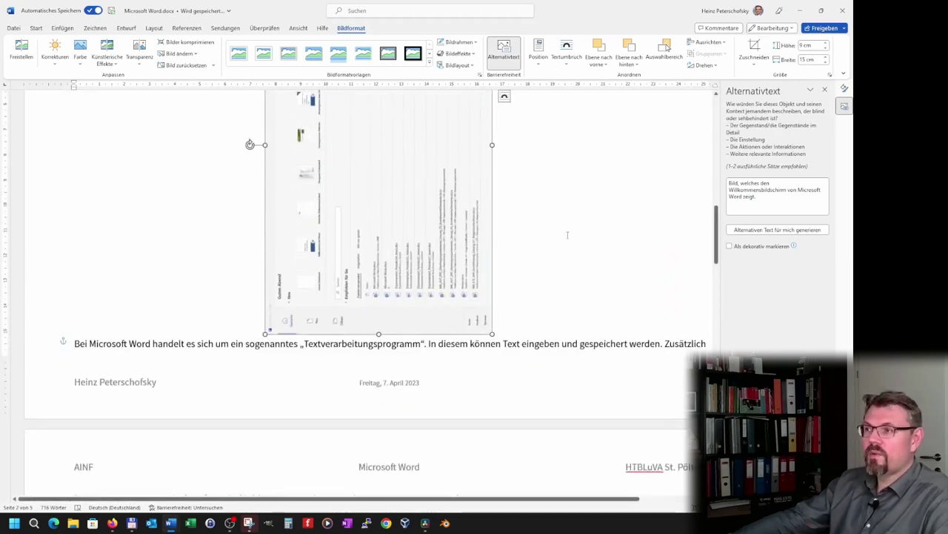
{"action": "scroll", "coordinate": [567, 235], "scroll_direction": "up", "scroll_amount": 2}
{"action": "scroll", "coordinate": [549, 252], "scroll_direction": "up", "scroll_amount": 1}
{"action": "scroll", "coordinate": [534, 267], "scroll_direction": "up", "scroll_amount": 1}
{"action": "scroll", "coordinate": [531, 273], "scroll_direction": "up", "scroll_amount": 1}
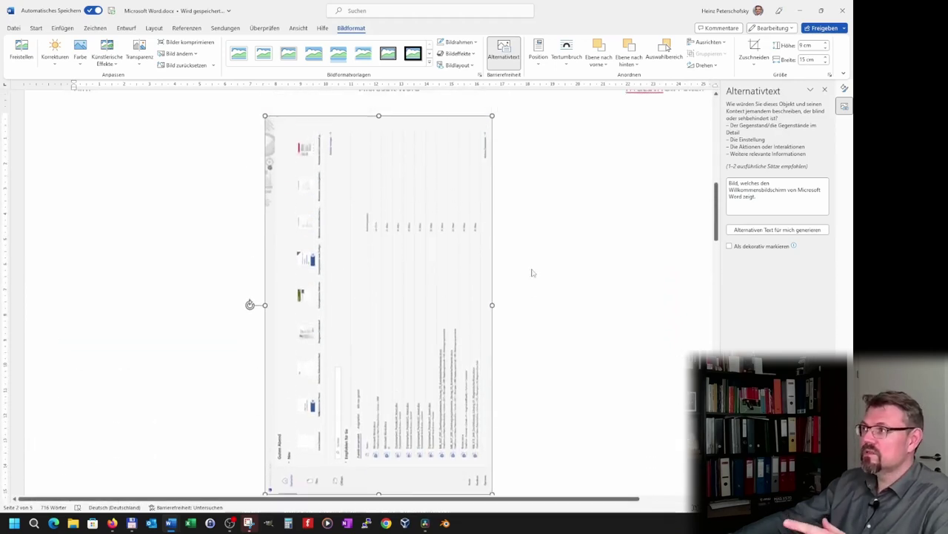
{"action": "left_click", "coordinate": [708, 65]}
{"action": "left_click", "coordinate": [693, 104]}
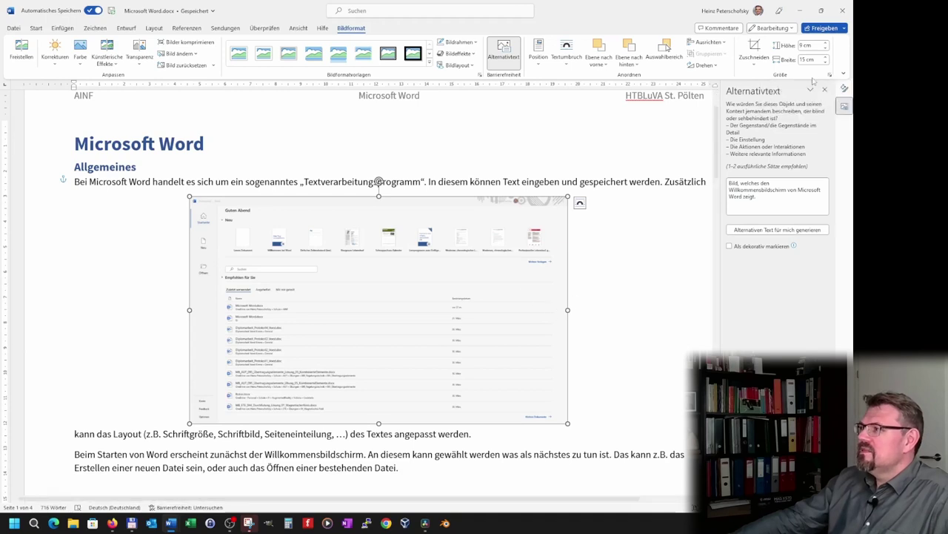
Check the picture's exact size settings without changes, then reopen the Format Picture pane
{"action": "left_click", "coordinate": [825, 90]}
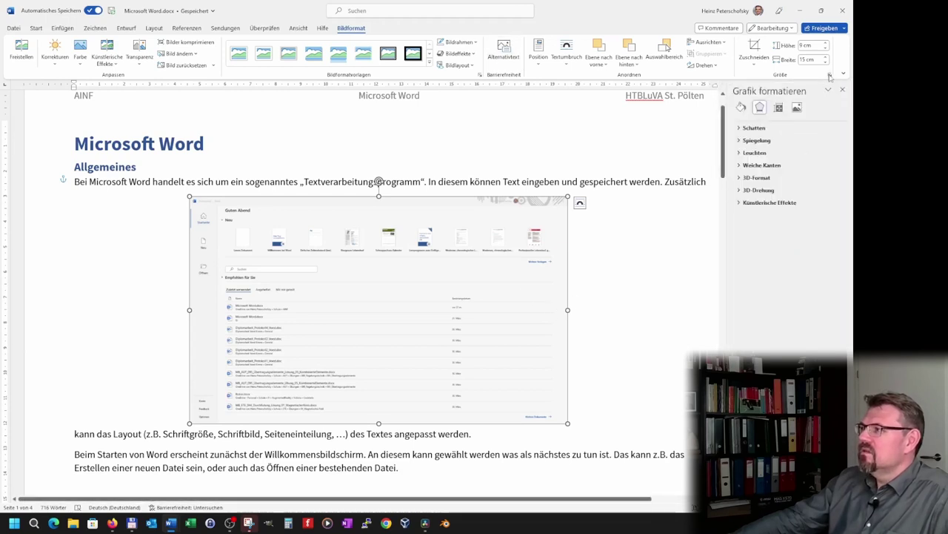
{"action": "left_click", "coordinate": [843, 90]}
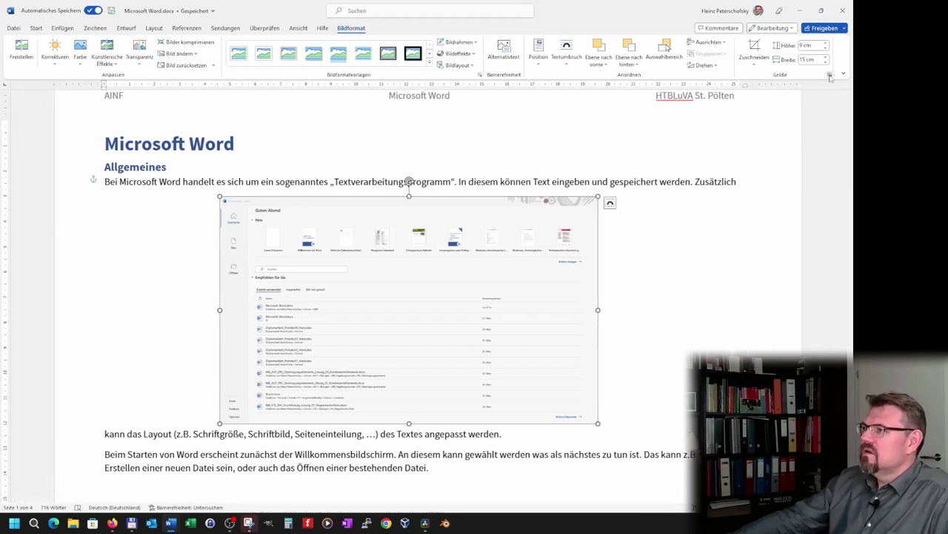
{"action": "left_click", "coordinate": [830, 76]}
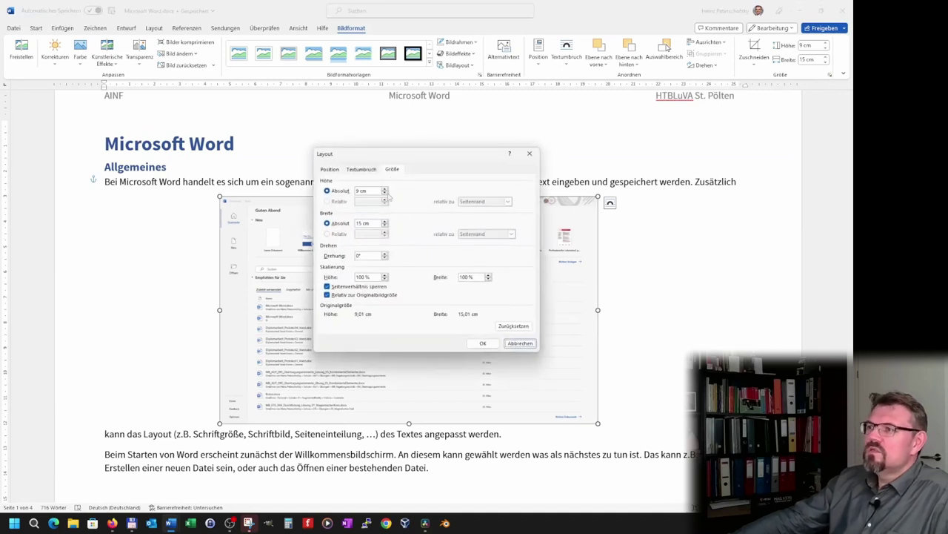
{"action": "left_click", "coordinate": [521, 344]}
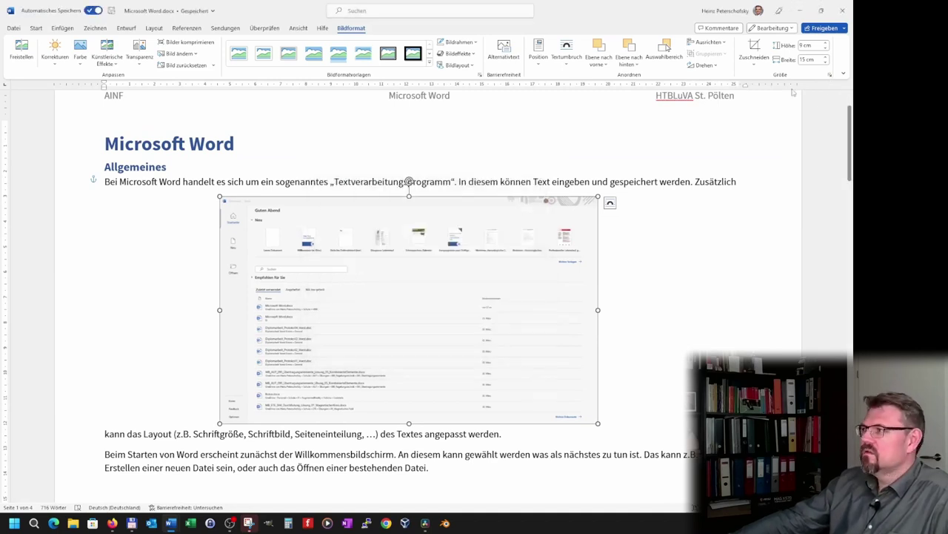
{"action": "left_click", "coordinate": [481, 76]}
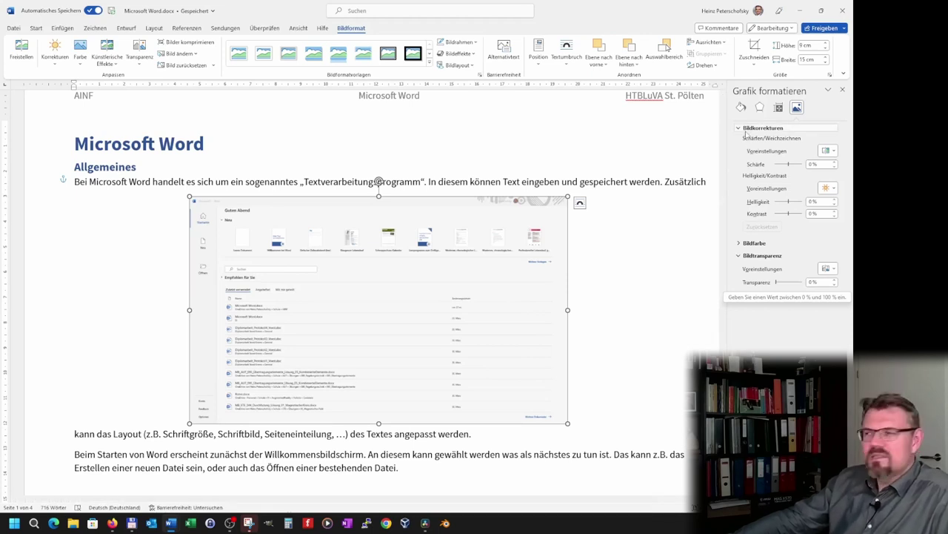
Browse the Format Picture tabs, expanding Effects > Shadow, with the screenshot selected
{"action": "left_click", "coordinate": [741, 108]}
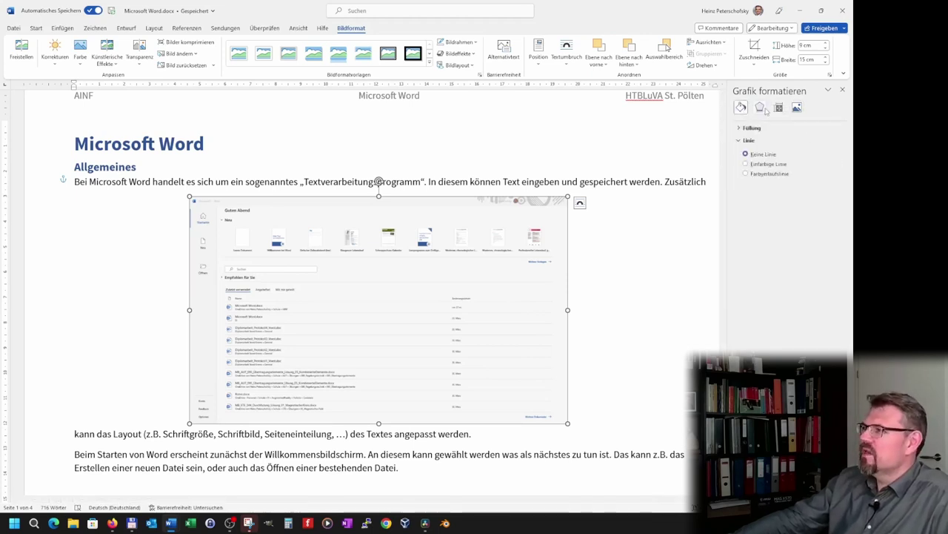
{"action": "left_click", "coordinate": [759, 108]}
{"action": "left_click", "coordinate": [779, 108]}
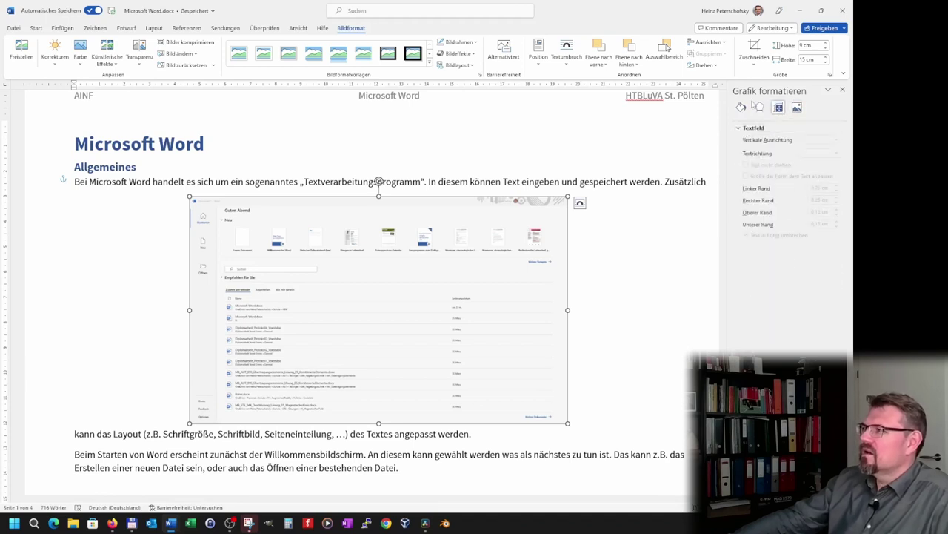
{"action": "left_click", "coordinate": [760, 108]}
{"action": "left_click", "coordinate": [737, 128]}
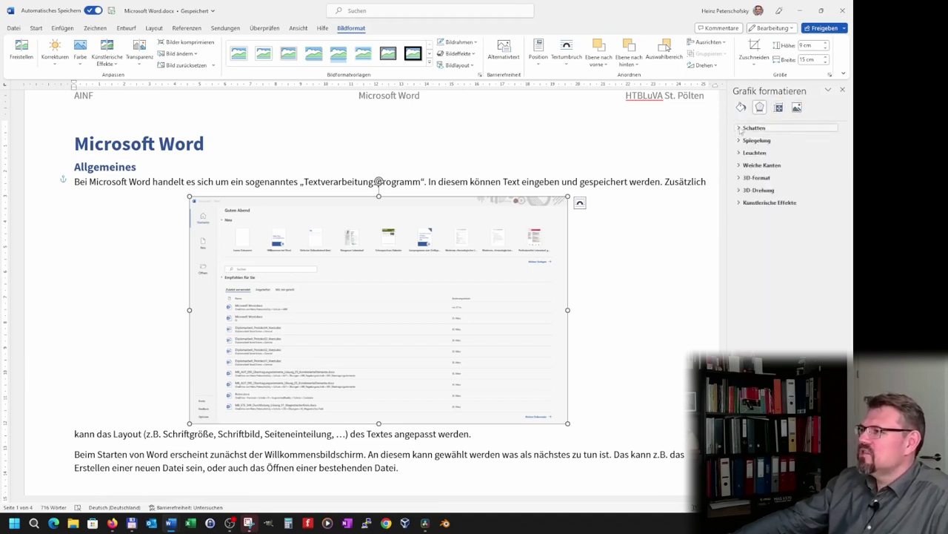
{"action": "left_click", "coordinate": [741, 108]}
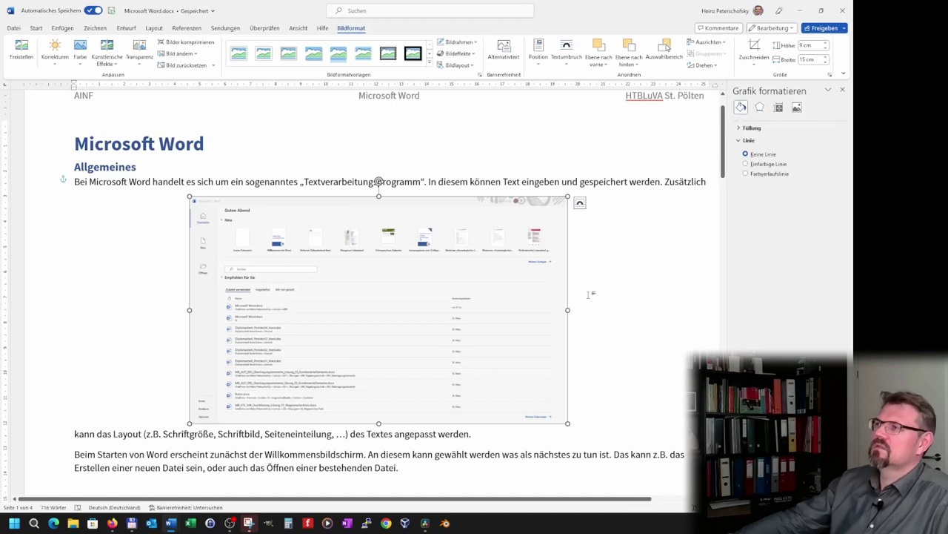
{"action": "left_click", "coordinate": [591, 294]}
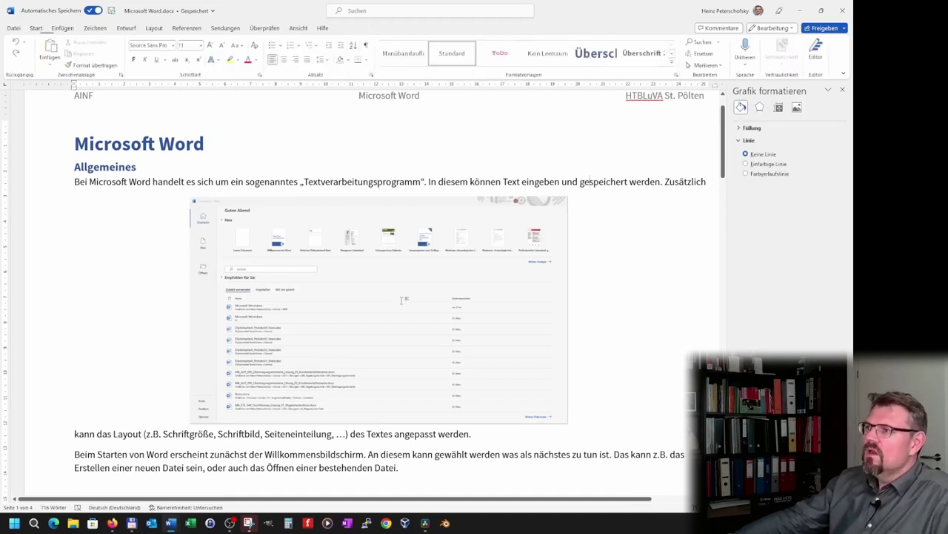
{"action": "left_click", "coordinate": [397, 298]}
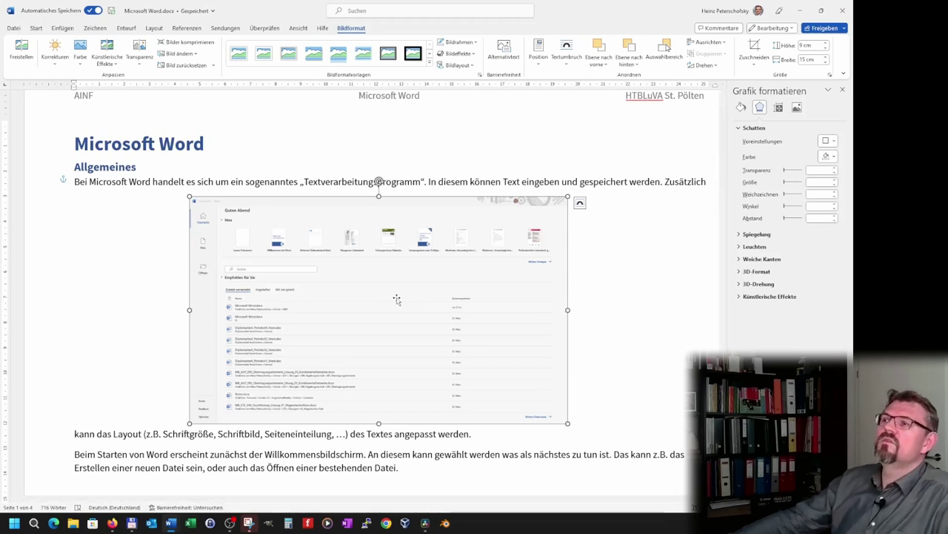
{"action": "left_click", "coordinate": [582, 289]}
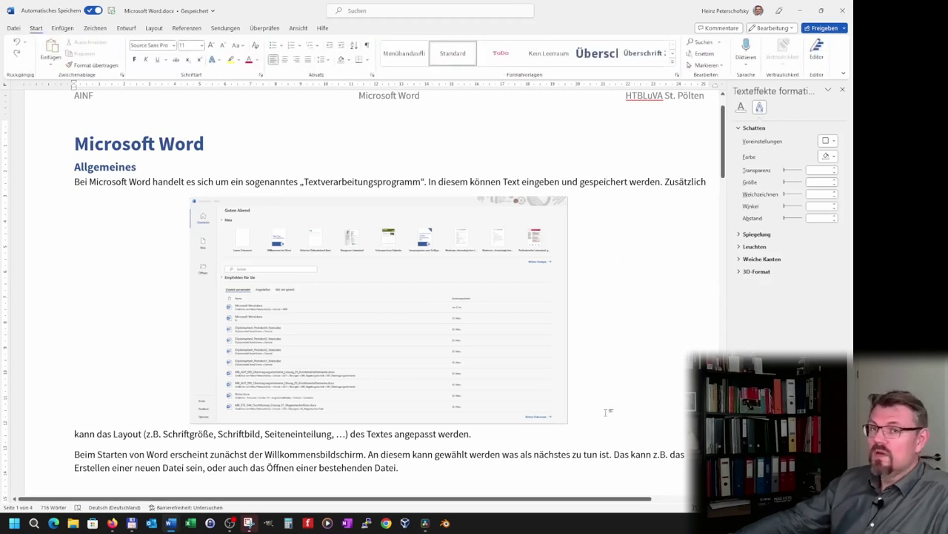
{"action": "left_click", "coordinate": [362, 269]}
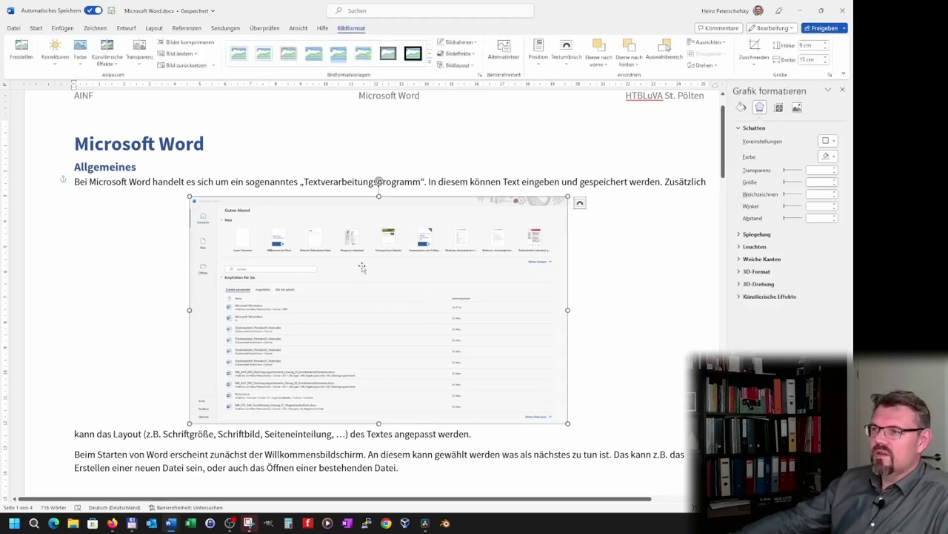
From the References tab, open the Caption dialog for the screenshot, proposing 'Abb. 1' below it
{"action": "right_click", "coordinate": [362, 269]}
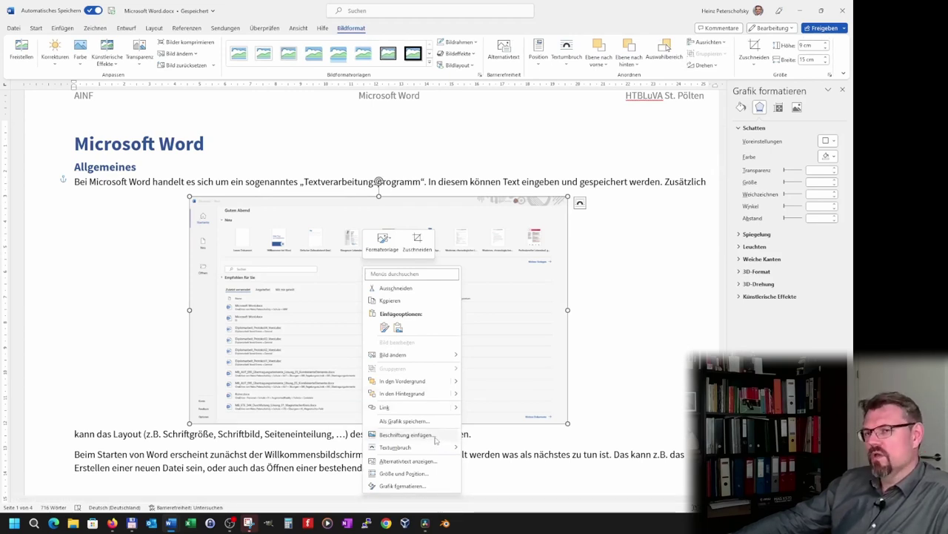
{"action": "key", "text": "Escape"}
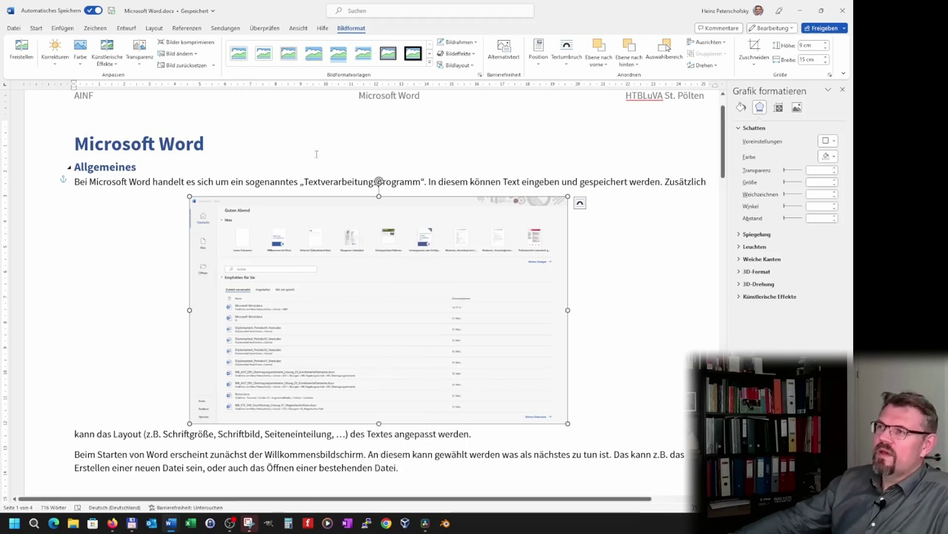
{"action": "left_click", "coordinate": [186, 28]}
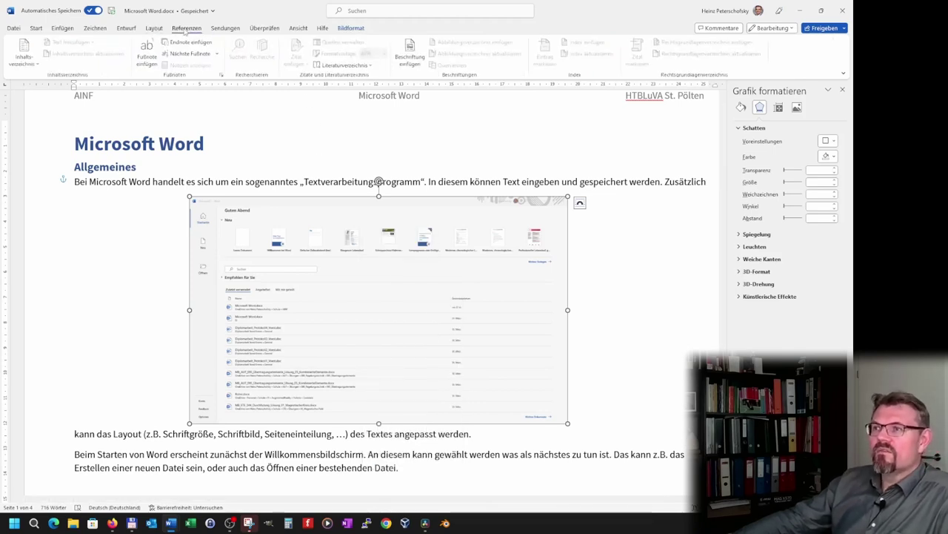
{"action": "left_click", "coordinate": [694, 181]}
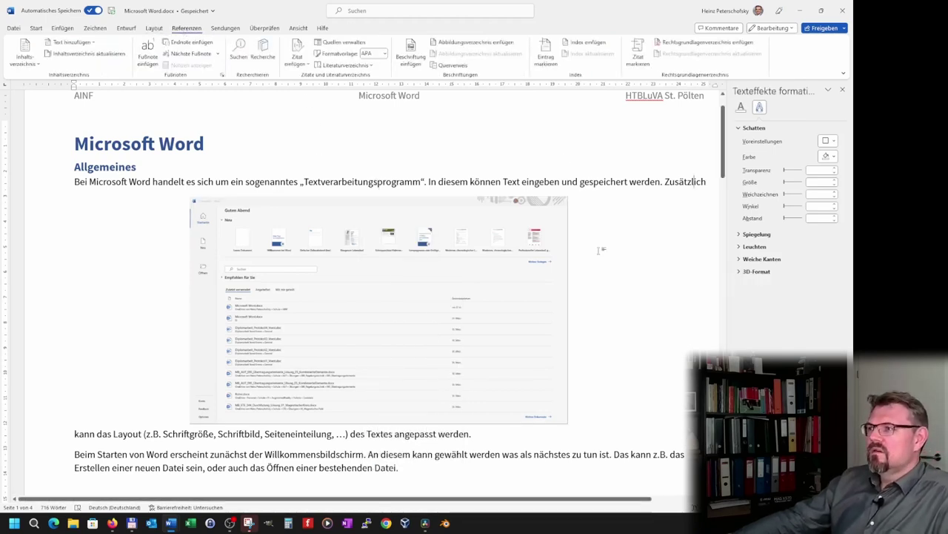
{"action": "left_click", "coordinate": [425, 180]}
{"action": "left_click", "coordinate": [449, 289]}
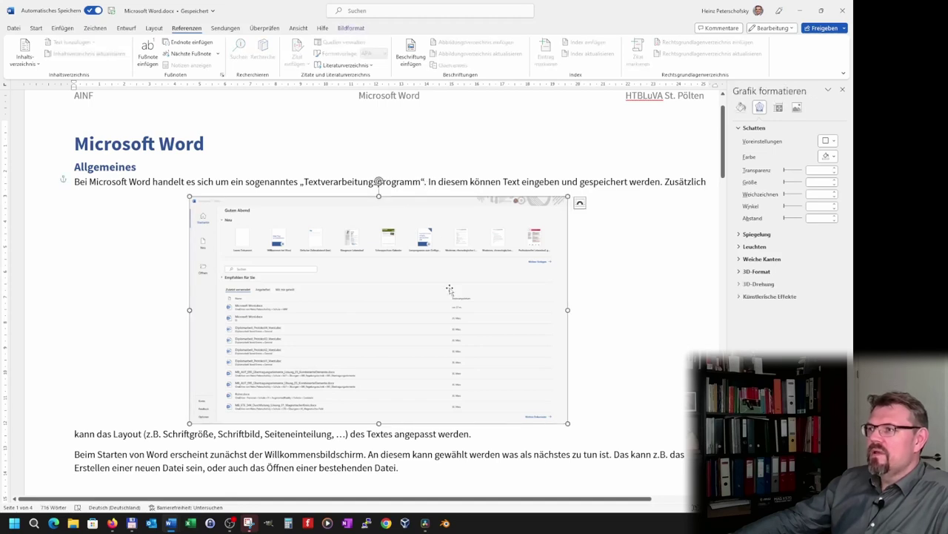
{"action": "left_click", "coordinate": [416, 57]}
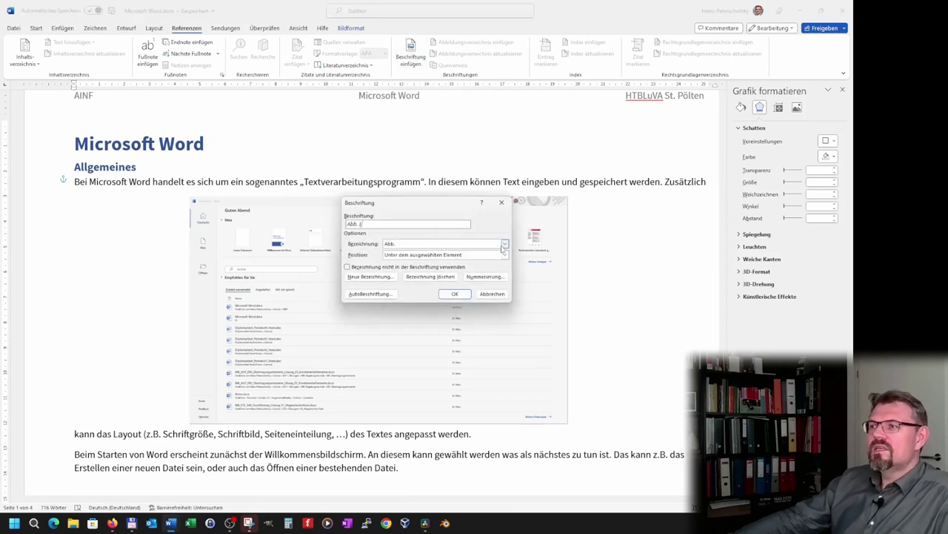
Delete the custom 'Abb.' caption label and keep 'Abbildung', leaving the label included
{"action": "left_click", "coordinate": [506, 243]}
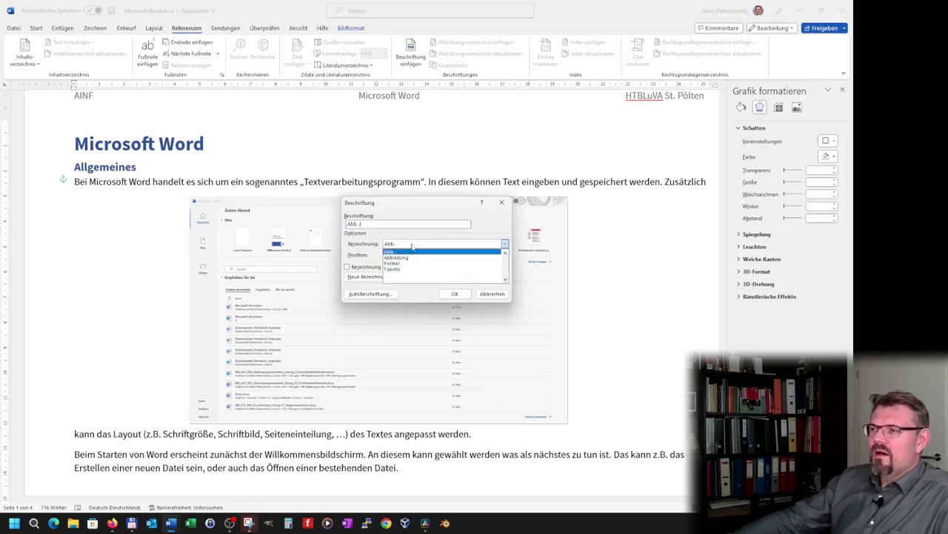
{"action": "left_click", "coordinate": [412, 249]}
{"action": "left_click", "coordinate": [431, 277]}
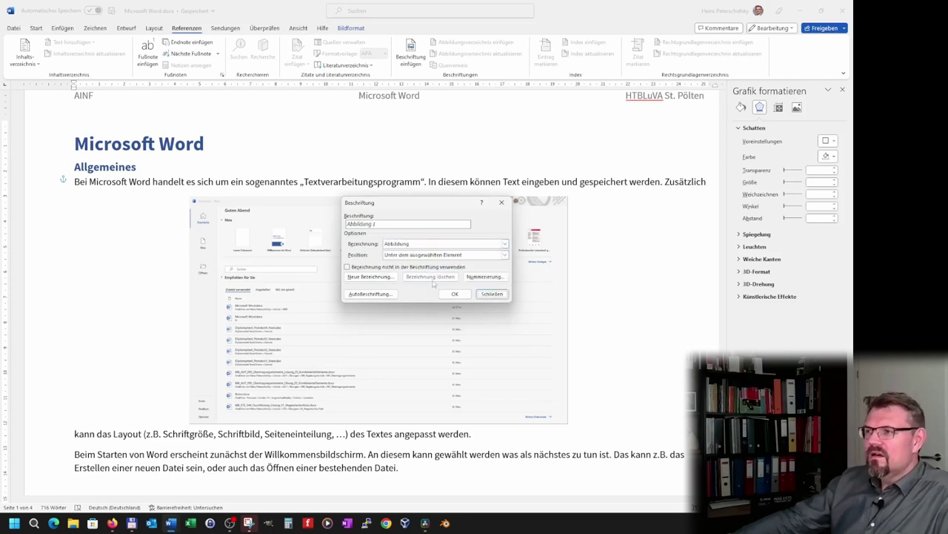
{"action": "left_click", "coordinate": [505, 245]}
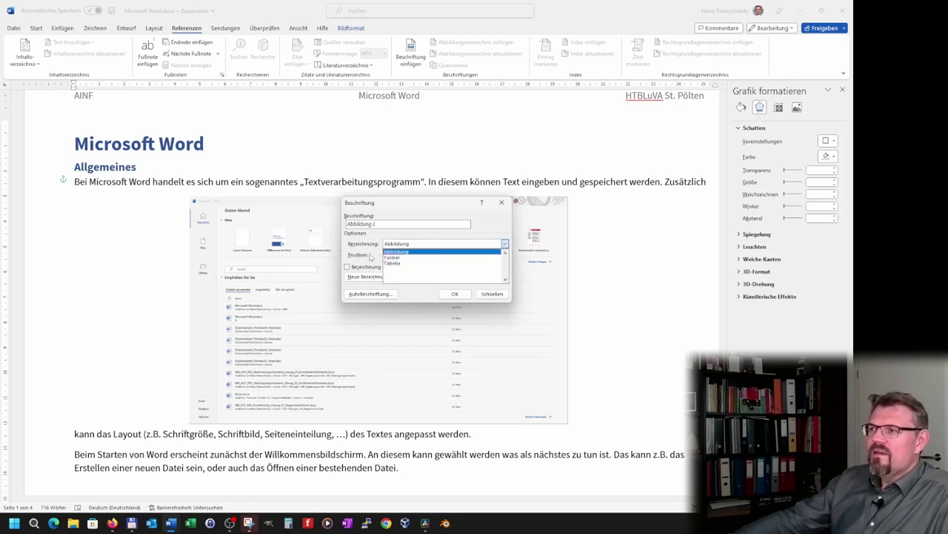
{"action": "left_click", "coordinate": [421, 250]}
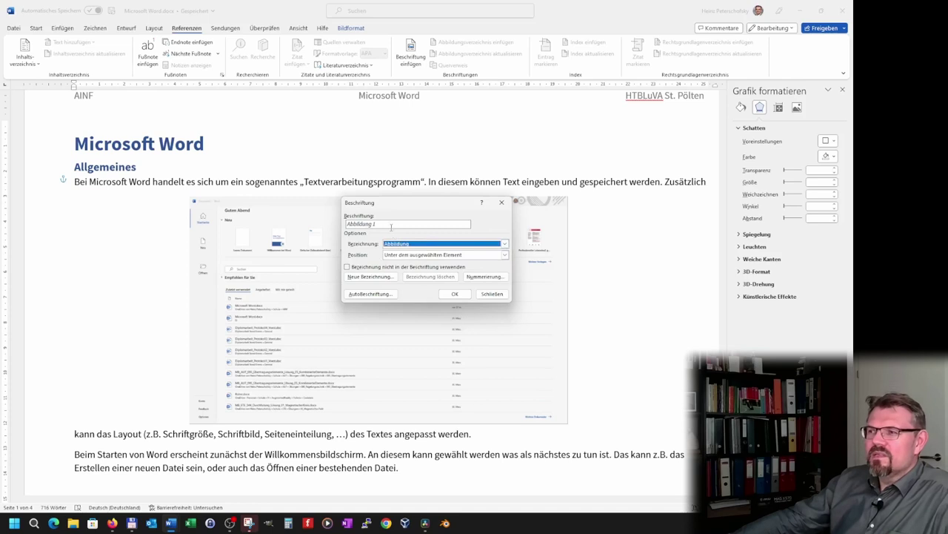
{"action": "left_click", "coordinate": [346, 268]}
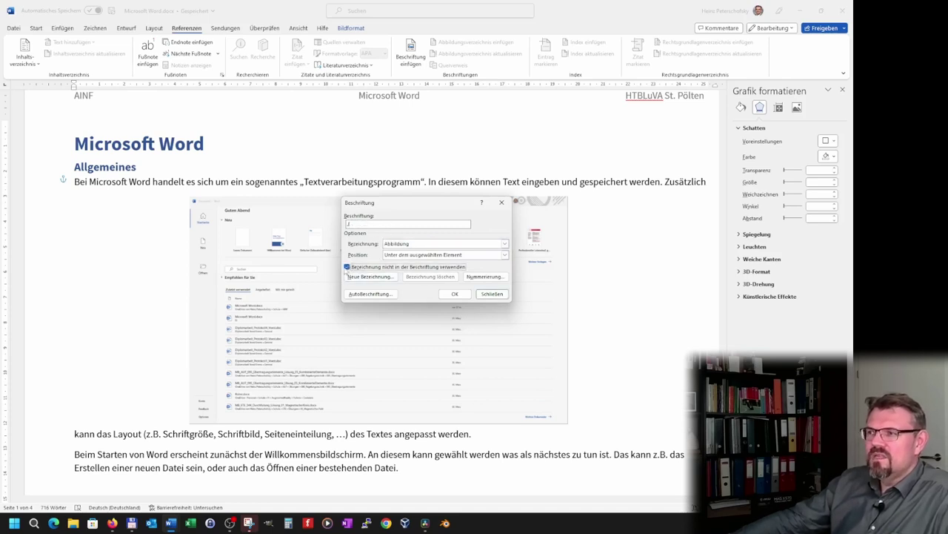
{"action": "left_click", "coordinate": [347, 266]}
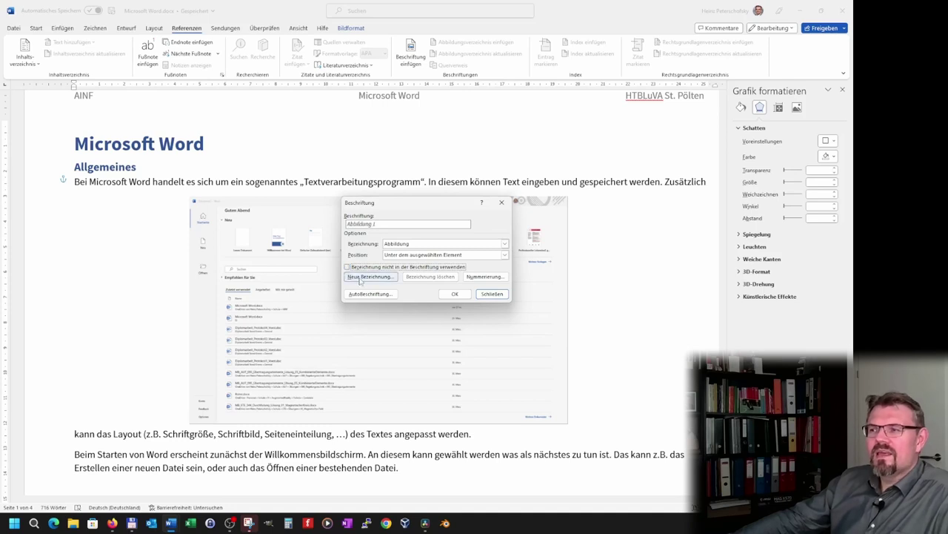
Create a new 'Abb.' label so the caption reads 'Abb. 1 Willkommensbildschirm von Microsoft Word'
{"action": "left_click", "coordinate": [361, 277]}
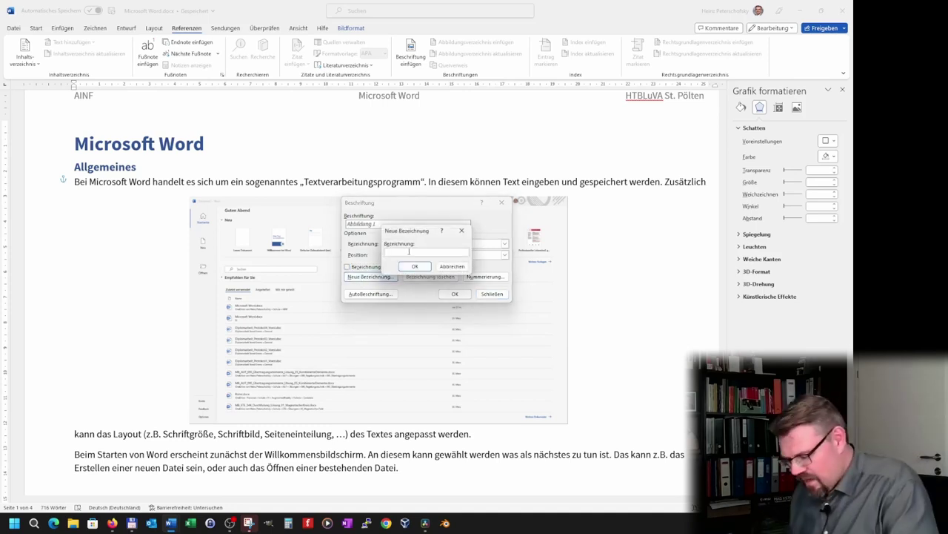
{"action": "type", "text": "Abb."}
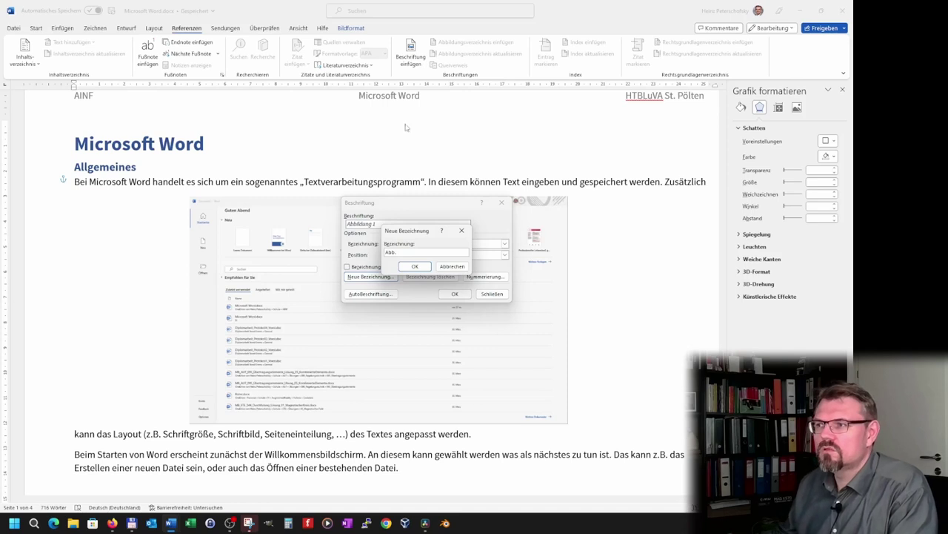
{"action": "left_click", "coordinate": [416, 266]}
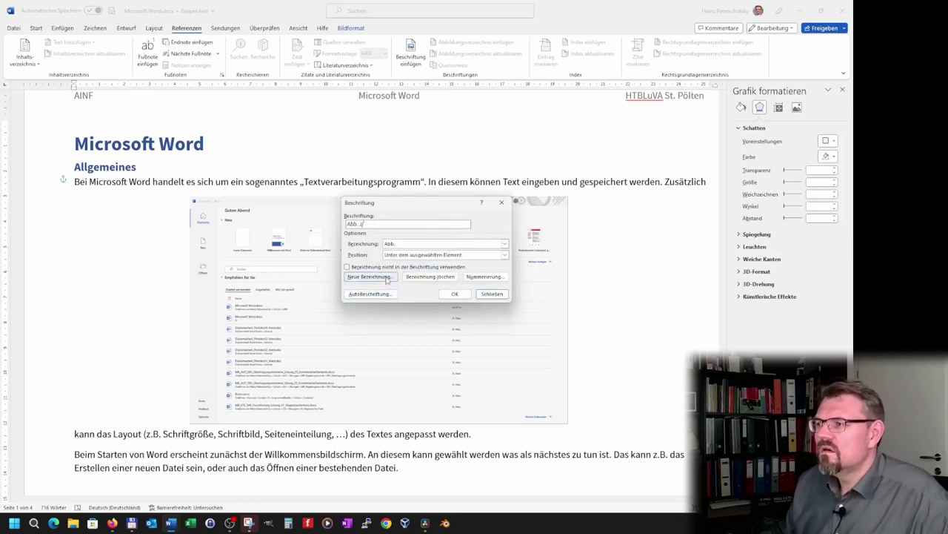
{"action": "left_click", "coordinate": [426, 277]}
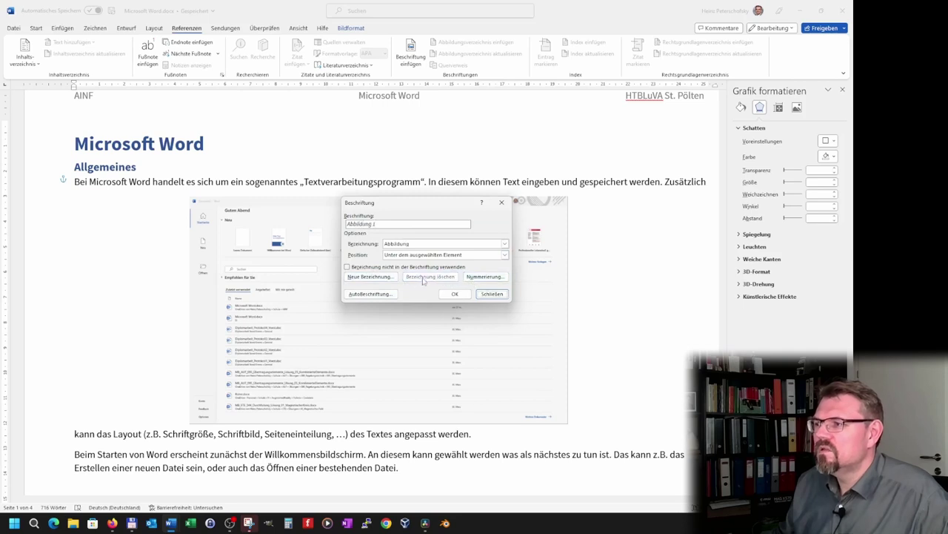
{"action": "left_click", "coordinate": [369, 277]}
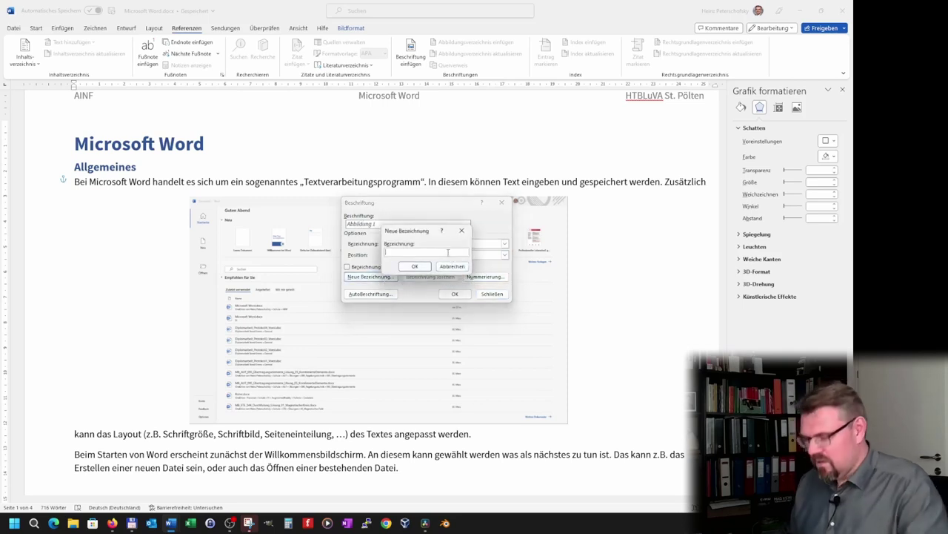
{"action": "type", "text": "Abb."}
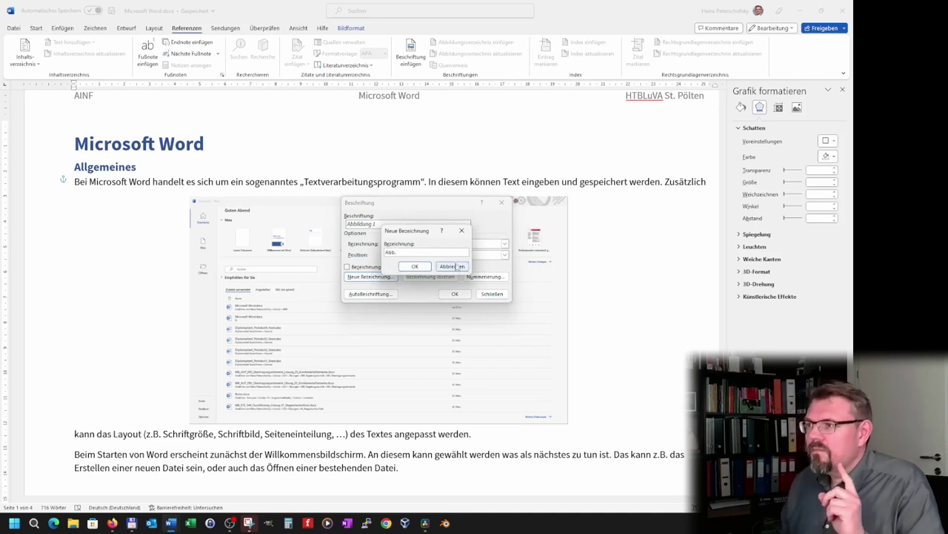
{"action": "left_click", "coordinate": [419, 268]}
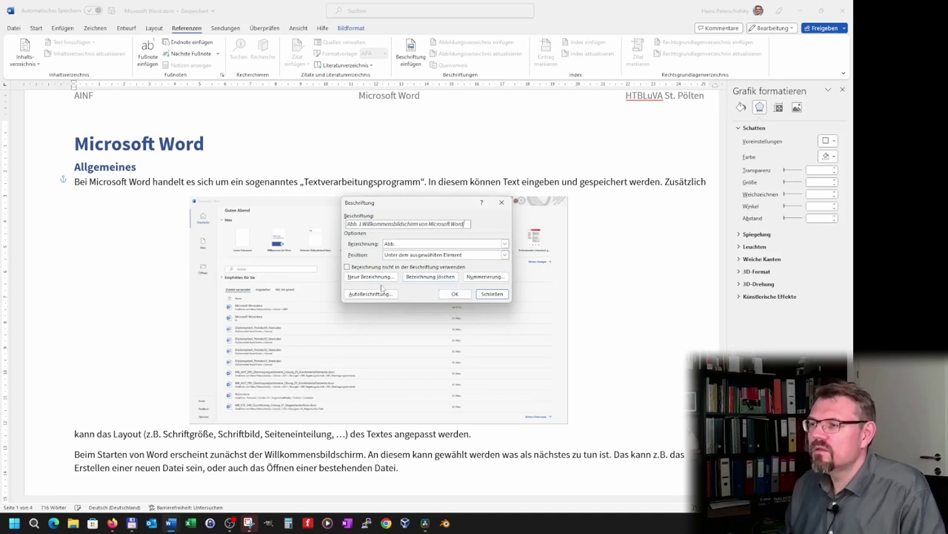
{"action": "left_click", "coordinate": [456, 294]}
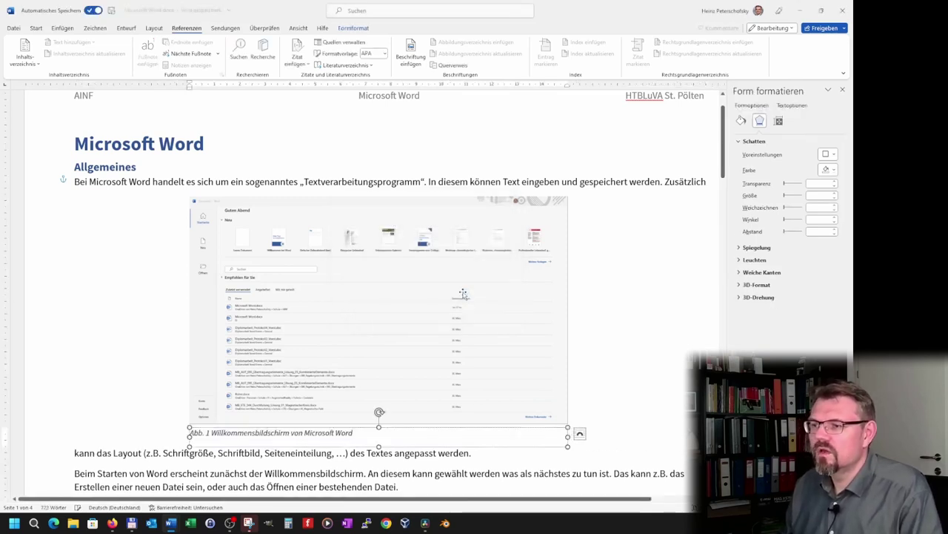
{"action": "scroll", "coordinate": [340, 453], "scroll_direction": "down", "scroll_amount": 2}
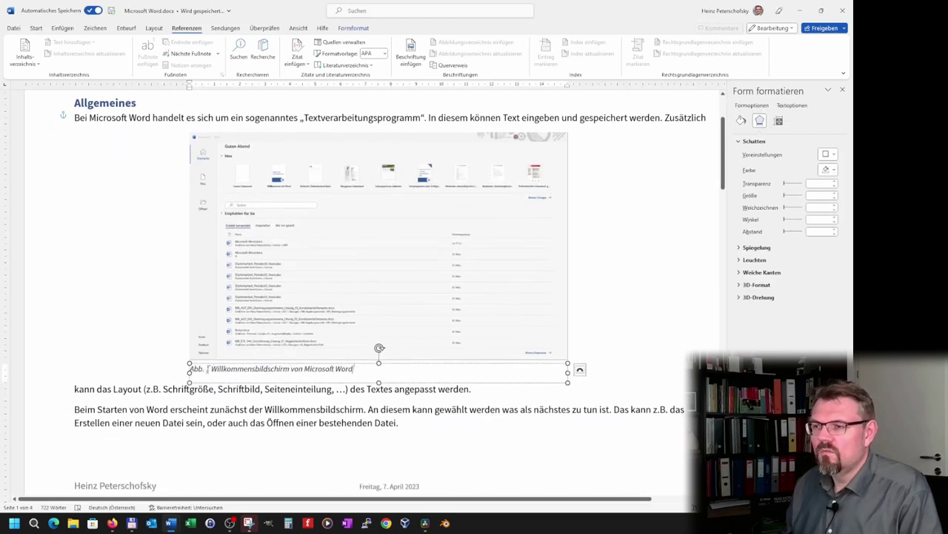
{"action": "triple_click", "coordinate": [209, 369]}
{"action": "left_click", "coordinate": [304, 389]}
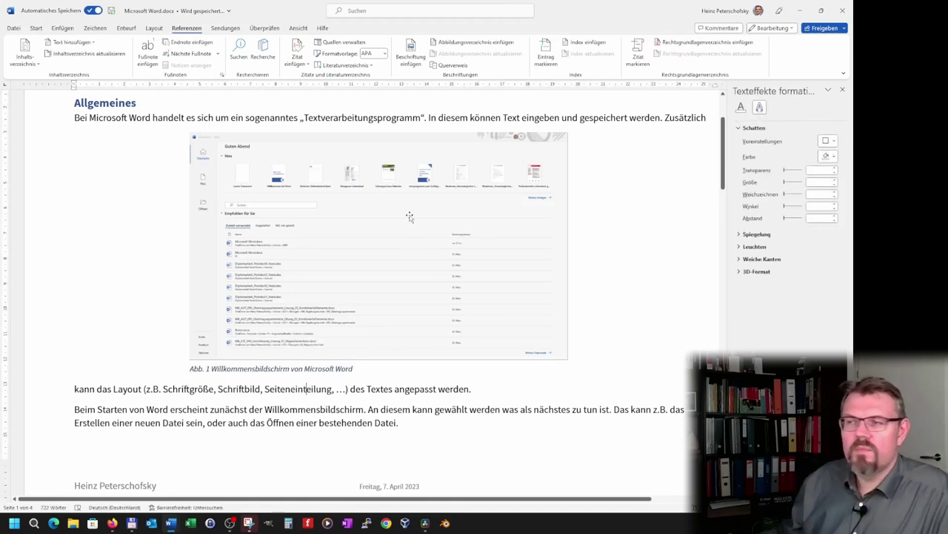
{"action": "left_click", "coordinate": [415, 255]}
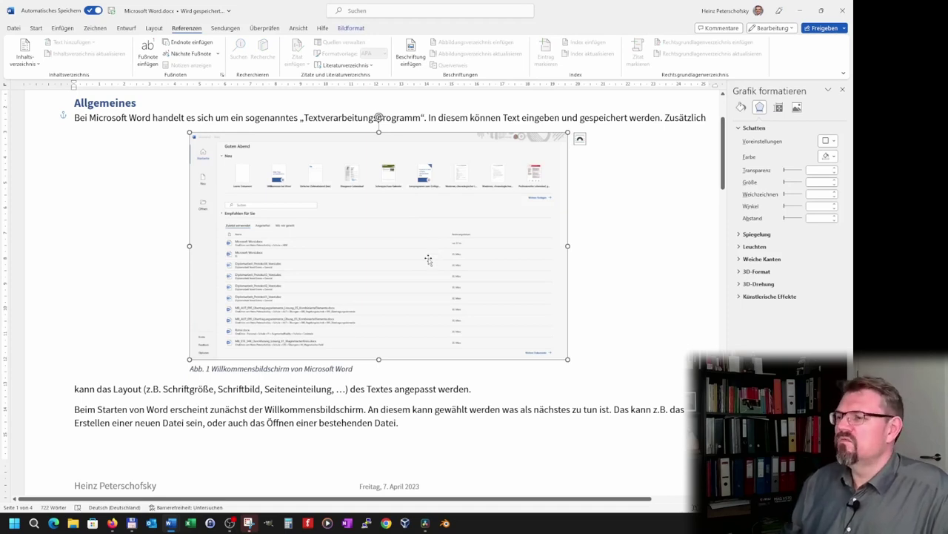
{"action": "left_click_drag", "start_coordinate": [429, 259], "coordinate": [360, 362]}
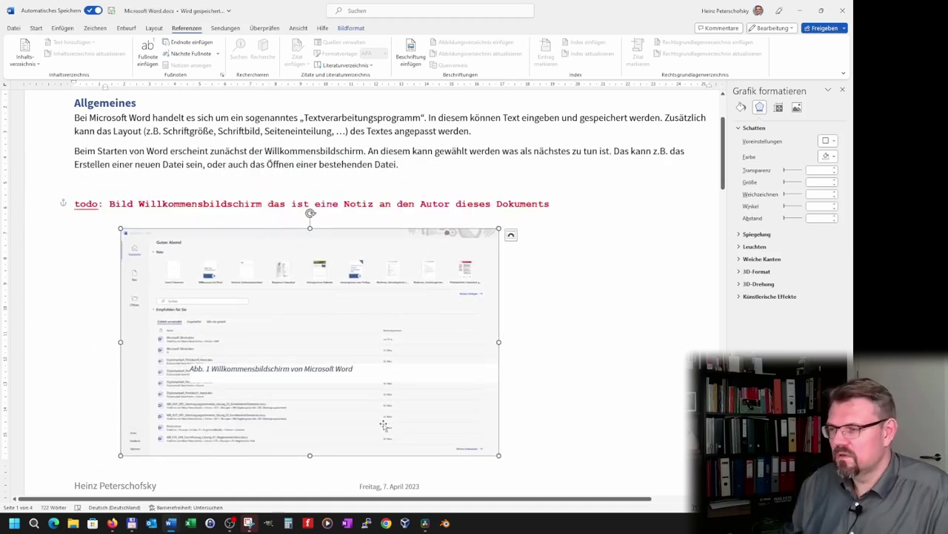
{"action": "key", "text": "ctrl+z"}
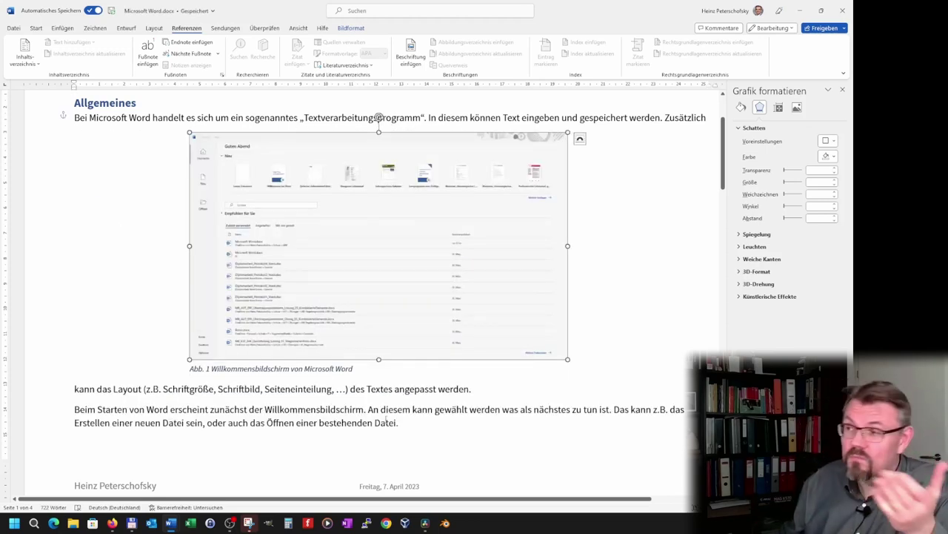
{"action": "left_click_drag", "start_coordinate": [341, 269], "coordinate": [391, 328]}
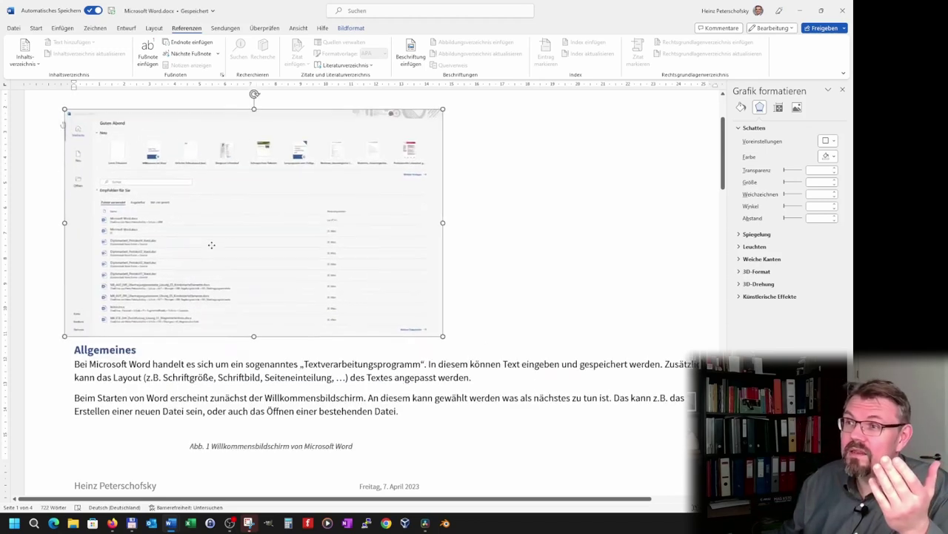
{"action": "left_click", "coordinate": [311, 446]}
{"action": "left_click_drag", "start_coordinate": [310, 447], "coordinate": [205, 341]}
{"action": "left_click", "coordinate": [412, 416]}
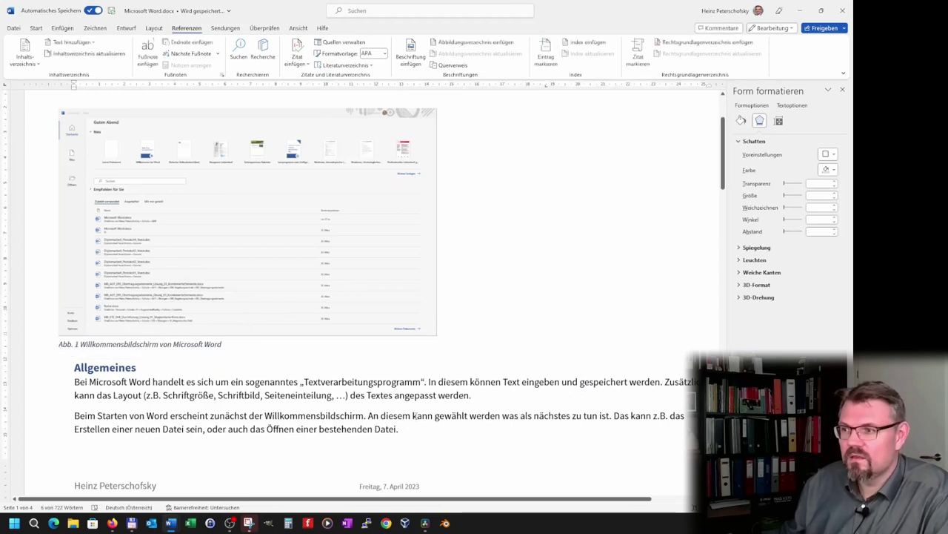
{"action": "mouse_move", "coordinate": [248, 113]}
{"action": "left_mouse_down"}
{"action": "mouse_move", "coordinate": [377, 482]}
{"action": "mouse_move", "coordinate": [378, 117]}
{"action": "left_mouse_up"}
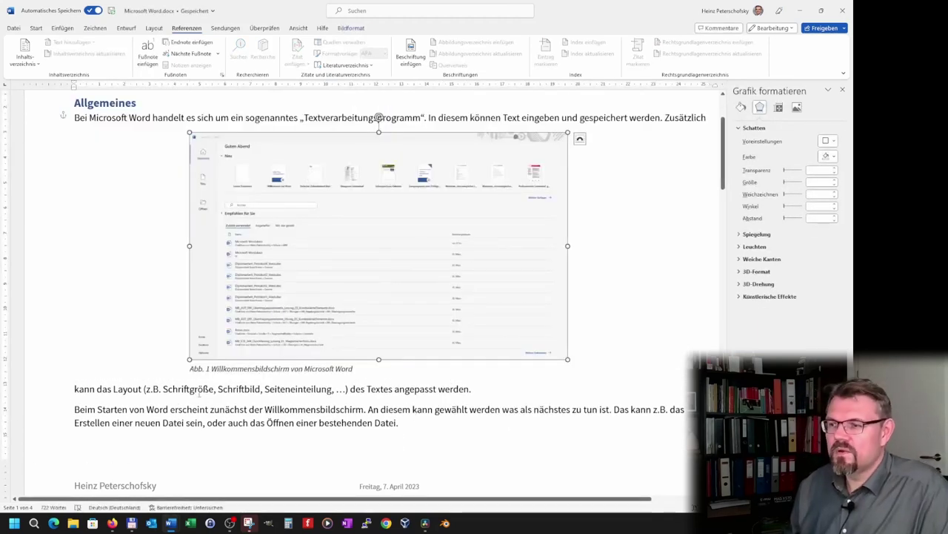
{"action": "left_click", "coordinate": [212, 389]}
{"action": "left_click", "coordinate": [273, 370]}
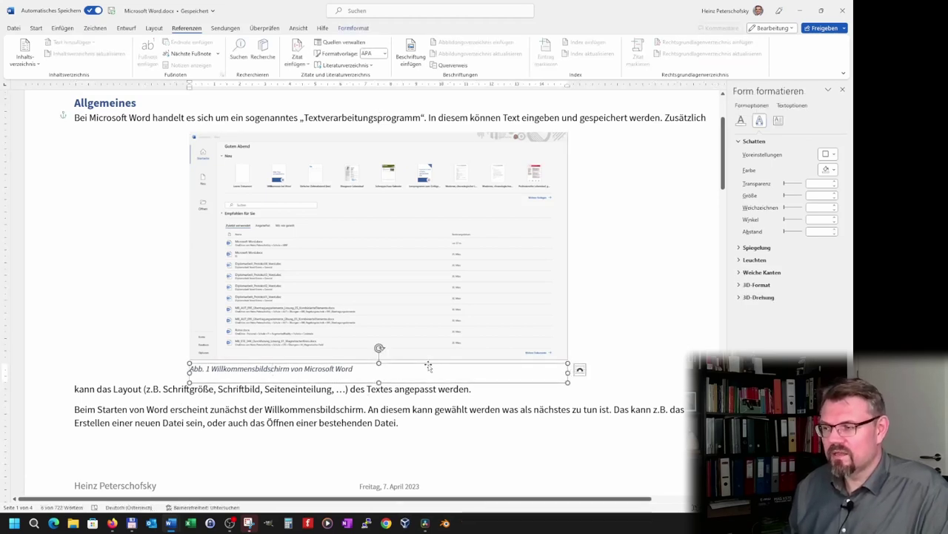
{"action": "left_click", "coordinate": [458, 323], "text": "ctrl"}
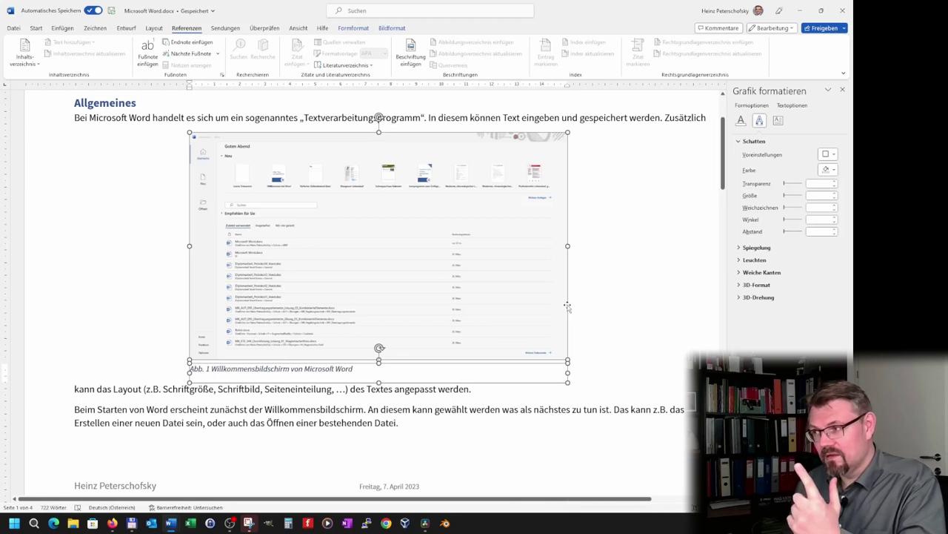
Group the screenshot and caption via Bildformat > Gruppieren, then drag the group lower
{"action": "right_click", "coordinate": [568, 306]}
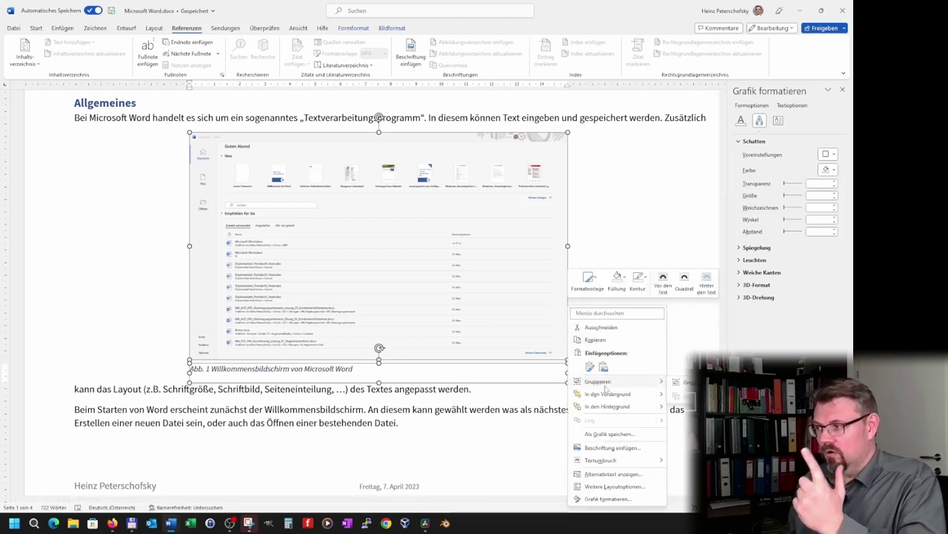
{"action": "mouse_move", "coordinate": [598, 381]}
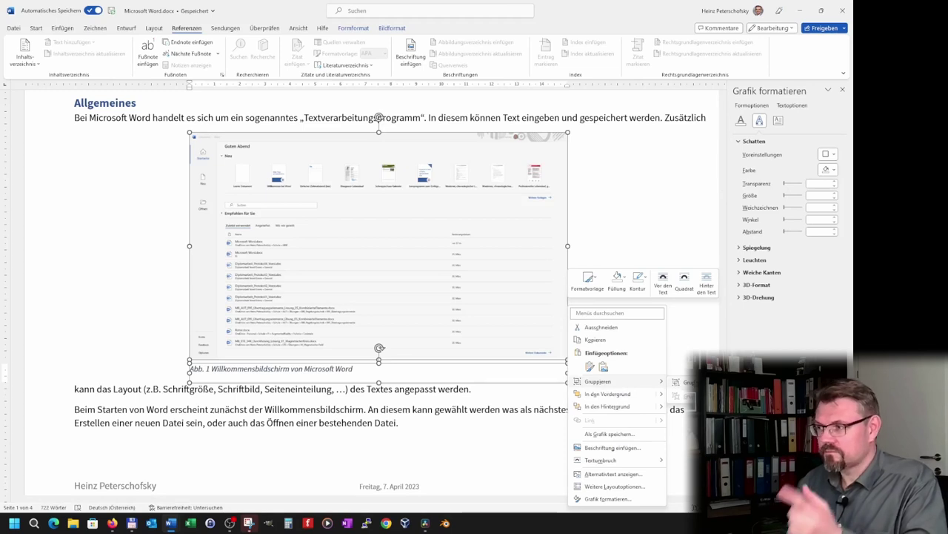
{"action": "left_click", "coordinate": [392, 28]}
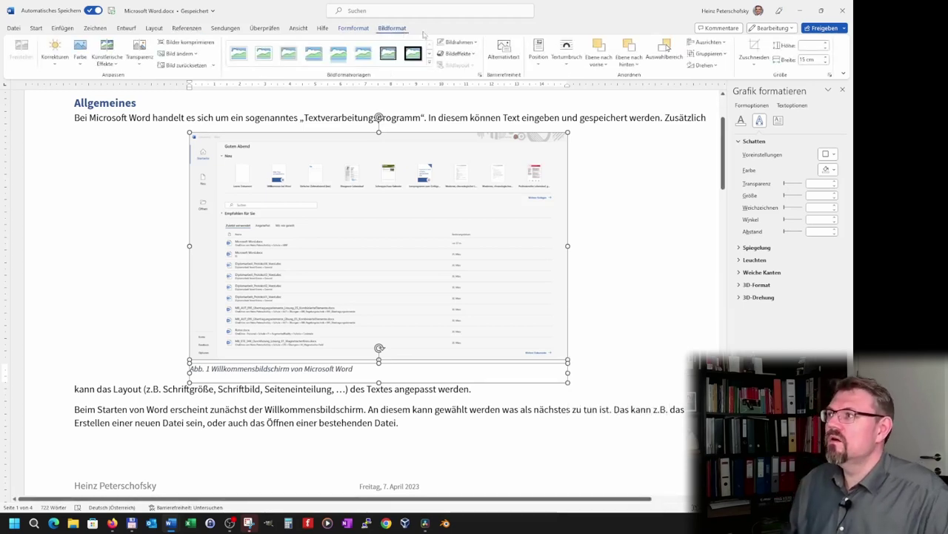
{"action": "left_click", "coordinate": [706, 54]}
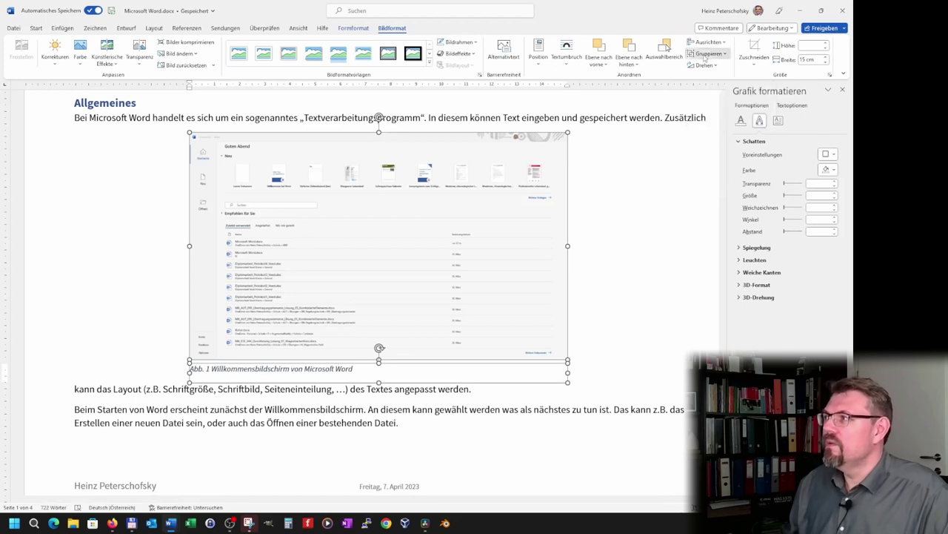
{"action": "left_click", "coordinate": [714, 66]}
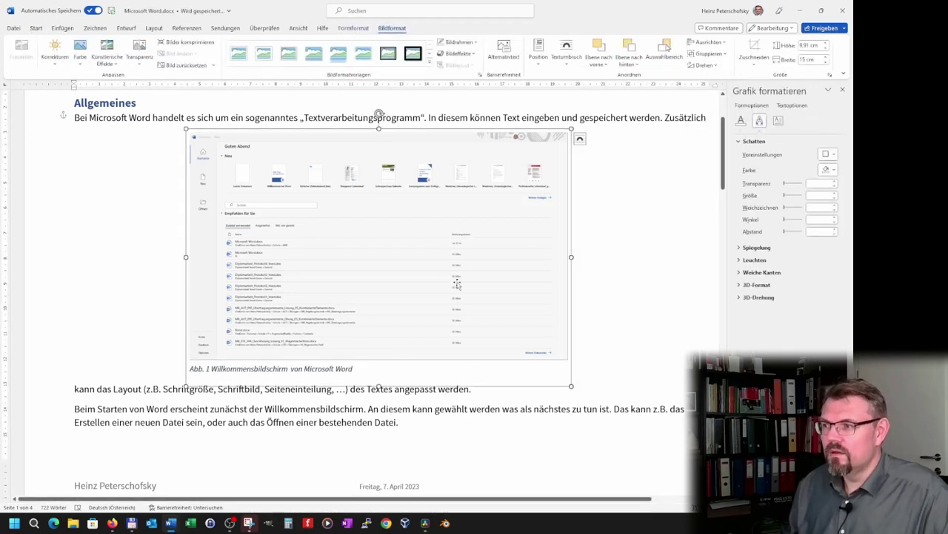
{"action": "mouse_move", "coordinate": [444, 245]}
{"action": "left_mouse_down"}
{"action": "mouse_move", "coordinate": [442, 368]}
{"action": "mouse_move", "coordinate": [447, 334]}
{"action": "left_mouse_up"}
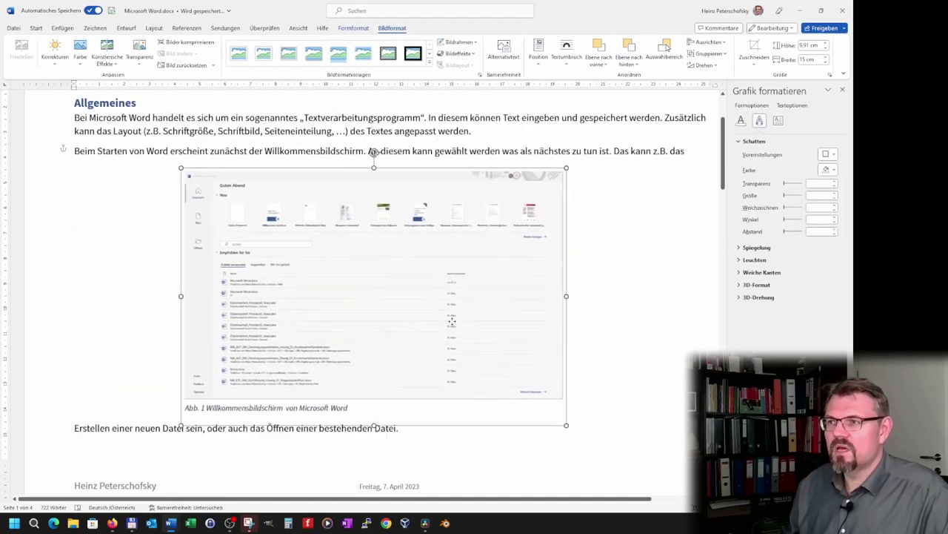
Position the grouped figure directly under the 'Beim Starten von Word…' paragraph on page 1
{"action": "mouse_move", "coordinate": [446, 335]}
{"action": "left_mouse_down"}
{"action": "mouse_move", "coordinate": [453, 296]}
{"action": "mouse_move", "coordinate": [462, 297]}
{"action": "left_mouse_up"}
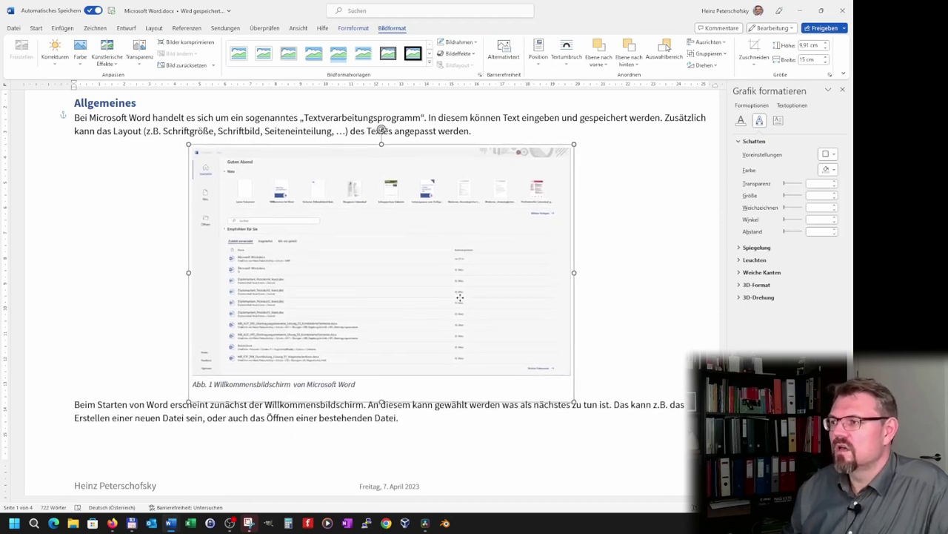
{"action": "scroll", "coordinate": [451, 332], "scroll_direction": "down", "scroll_amount": 1}
{"action": "scroll", "coordinate": [417, 424], "scroll_direction": "down", "scroll_amount": 4}
{"action": "scroll", "coordinate": [413, 421], "scroll_direction": "down", "scroll_amount": 2}
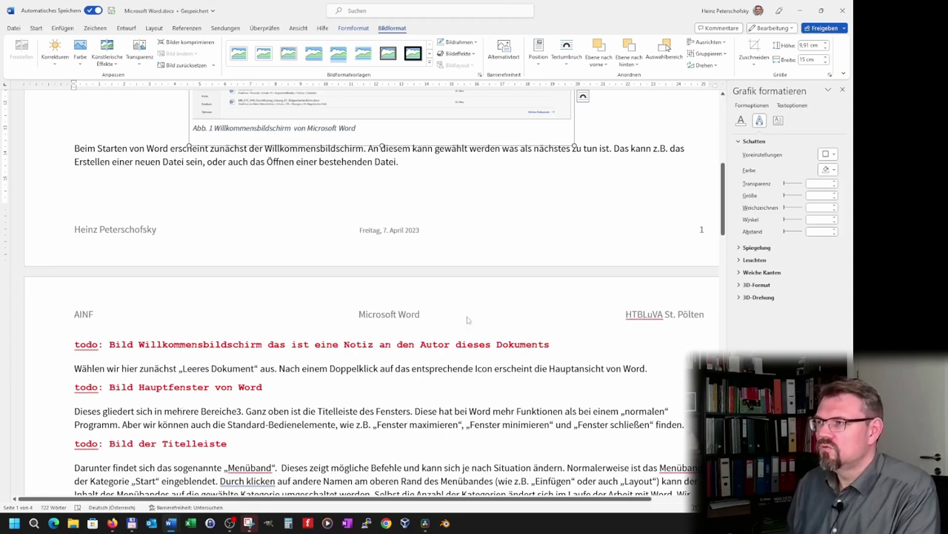
{"action": "scroll", "coordinate": [404, 241], "scroll_direction": "up", "scroll_amount": 2}
{"action": "scroll", "coordinate": [400, 260], "scroll_direction": "up", "scroll_amount": 2}
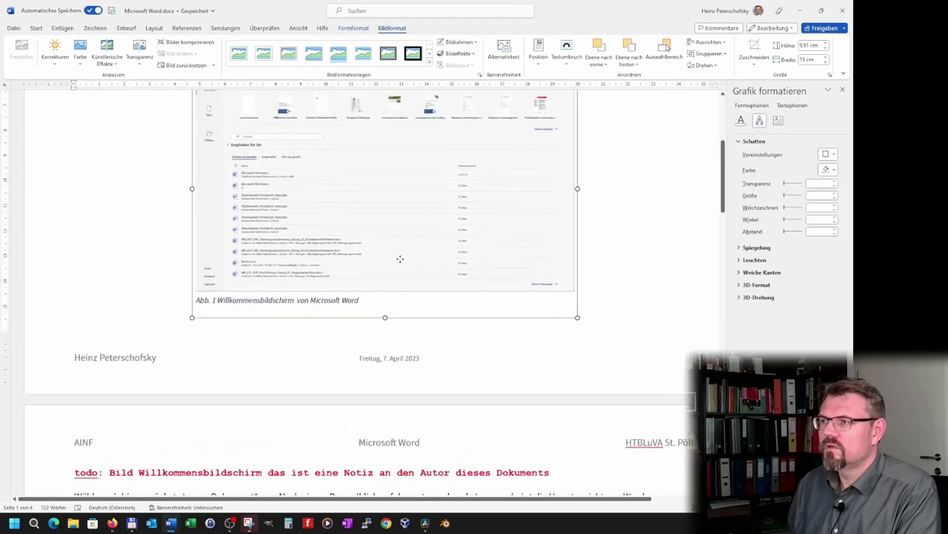
{"action": "scroll", "coordinate": [399, 272], "scroll_direction": "up", "scroll_amount": 2}
{"action": "scroll", "coordinate": [393, 297], "scroll_direction": "up", "scroll_amount": 2}
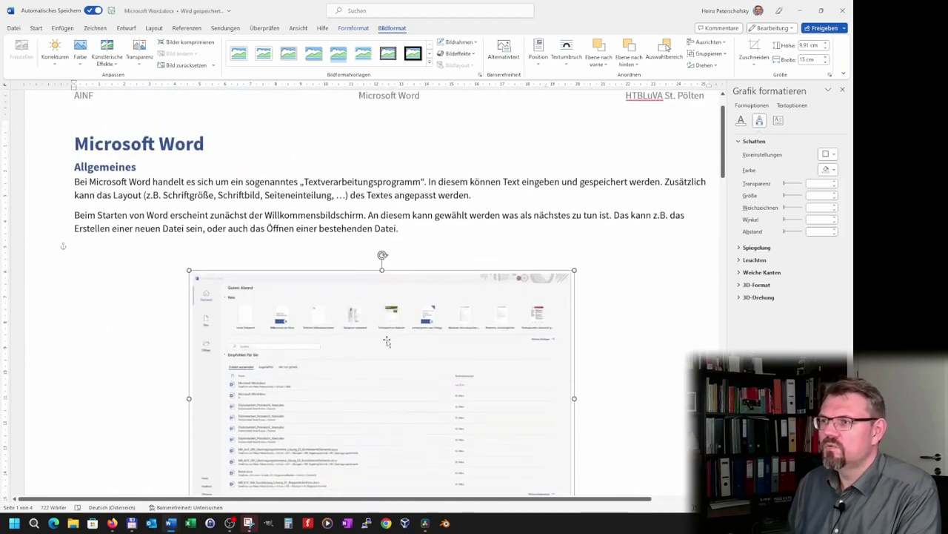
{"action": "left_click_drag", "start_coordinate": [383, 320], "coordinate": [384, 310]}
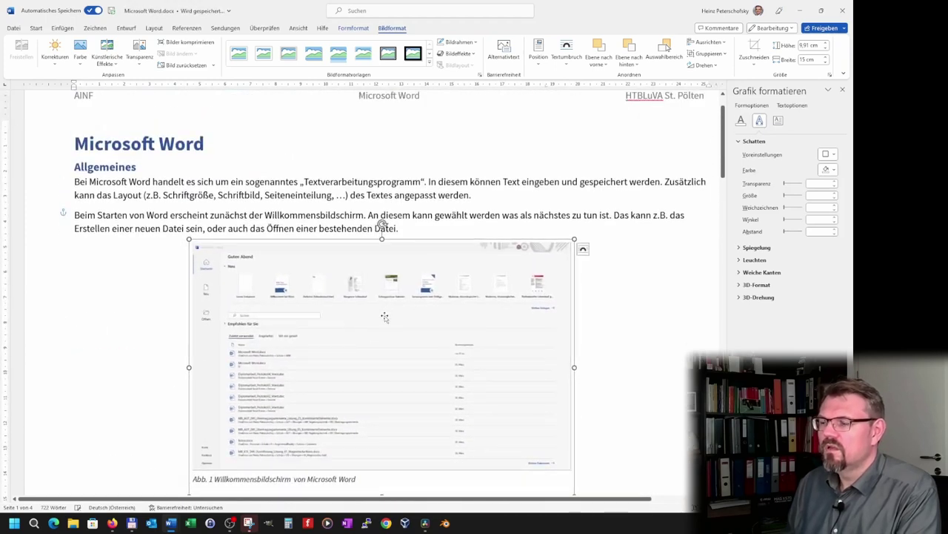
{"action": "scroll", "coordinate": [385, 317], "scroll_direction": "down", "scroll_amount": 4}
{"action": "scroll", "coordinate": [385, 320], "scroll_direction": "down", "scroll_amount": 4}
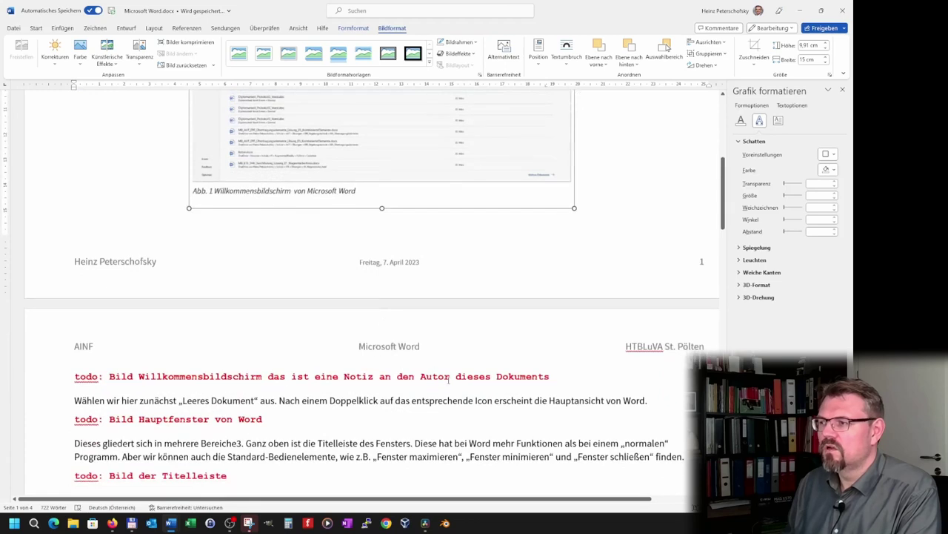
Delete the red todo note line about the welcome screen
{"action": "left_click", "coordinate": [448, 381]}
{"action": "scroll", "coordinate": [448, 378], "scroll_direction": "up", "scroll_amount": 4}
{"action": "scroll", "coordinate": [448, 378], "scroll_direction": "up", "scroll_amount": 4}
{"action": "scroll", "coordinate": [448, 375], "scroll_direction": "down", "scroll_amount": 4}
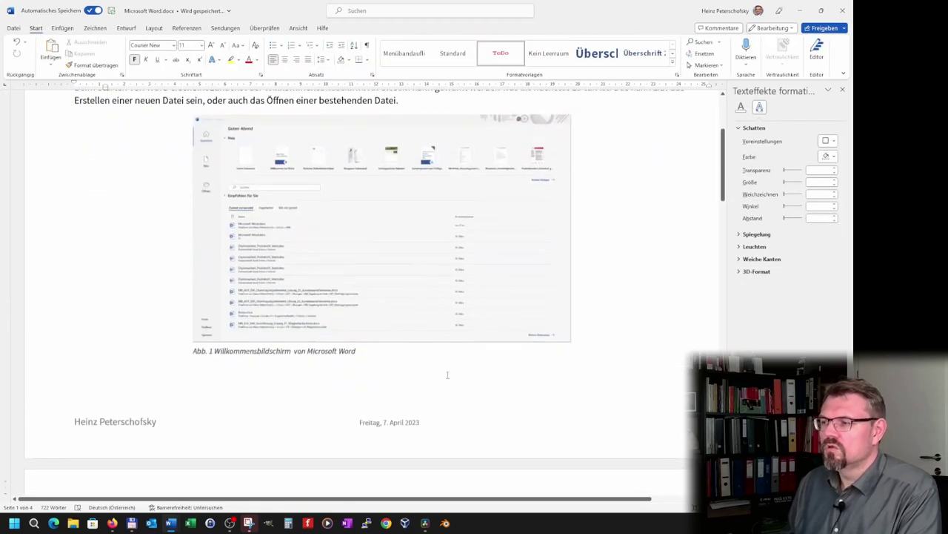
{"action": "scroll", "coordinate": [449, 378], "scroll_direction": "down", "scroll_amount": 4}
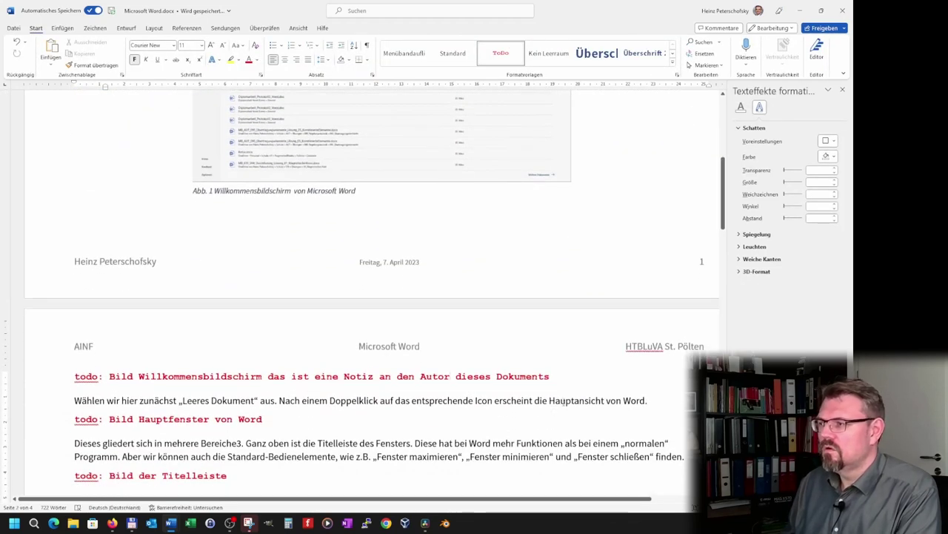
{"action": "left_click_drag", "start_coordinate": [552, 377], "coordinate": [72, 378]}
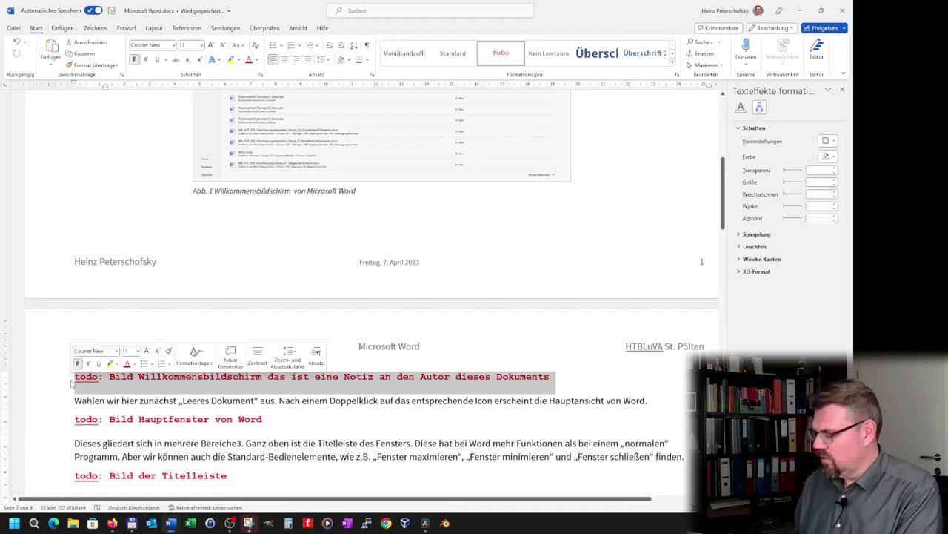
{"action": "key", "text": "Delete"}
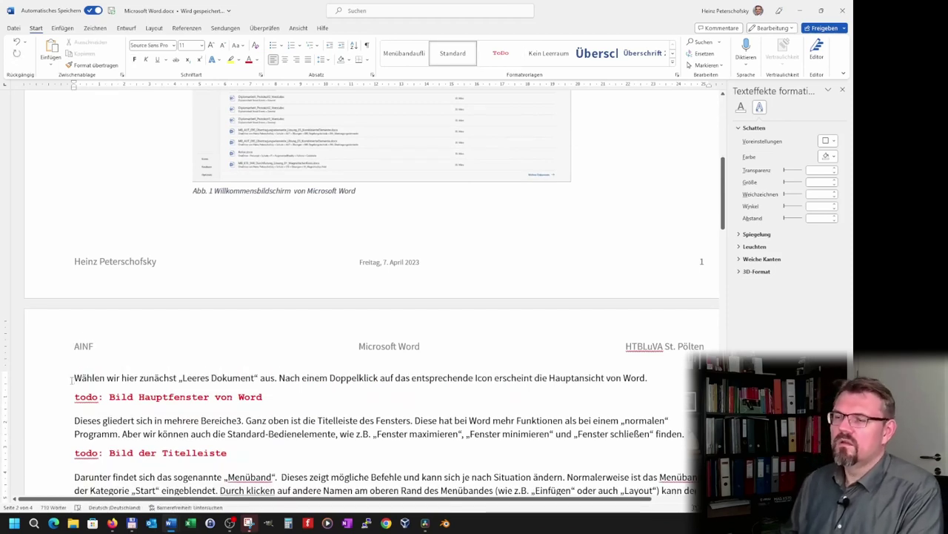
Pull the 'Wählen wir hier zunächst' paragraph up beneath the caption, undoing a trial page break
{"action": "left_click", "coordinate": [108, 225]}
{"action": "key", "text": "Delete"}
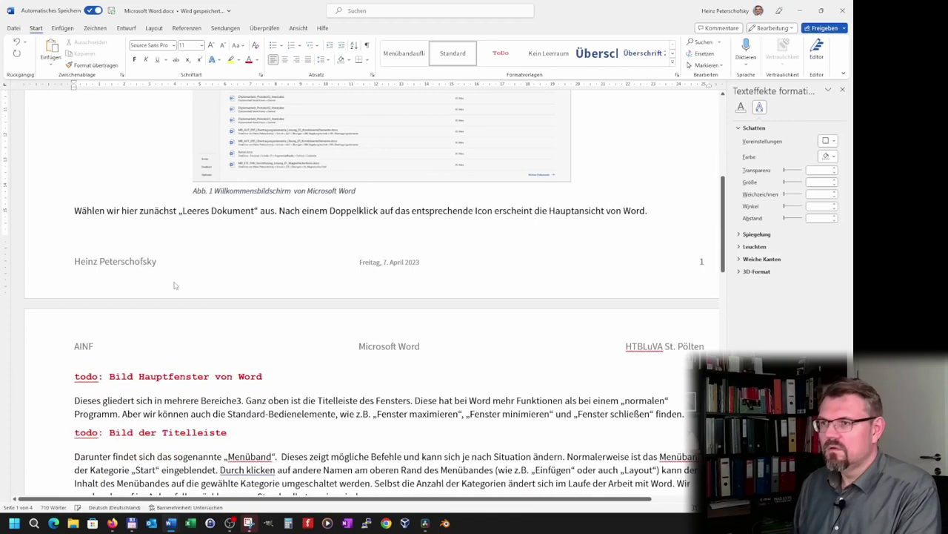
{"action": "key", "text": "Down"}
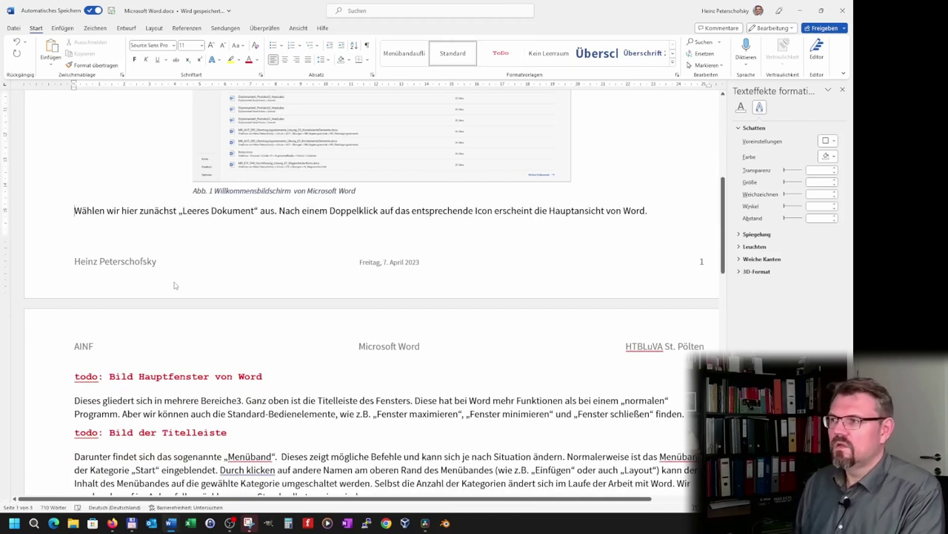
{"action": "key", "text": "Down"}
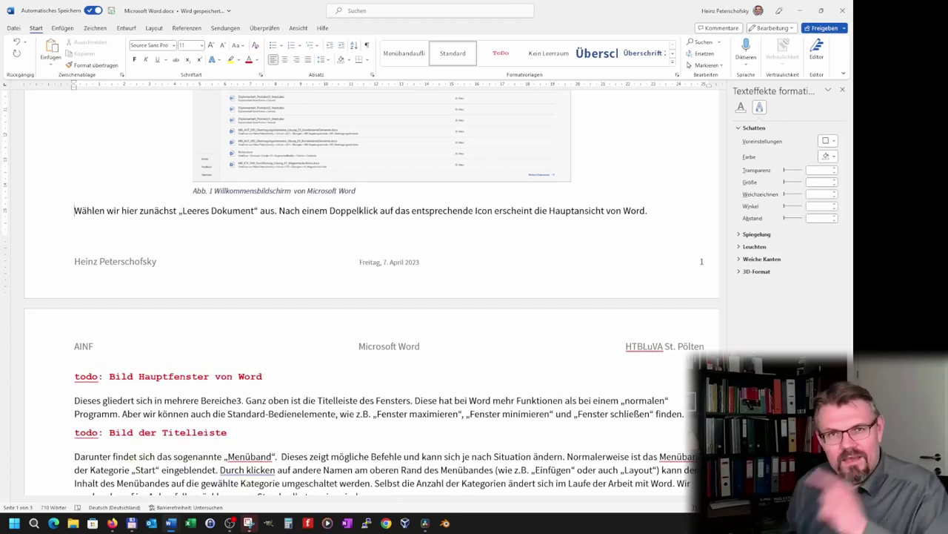
{"action": "key", "text": "ctrl+Return"}
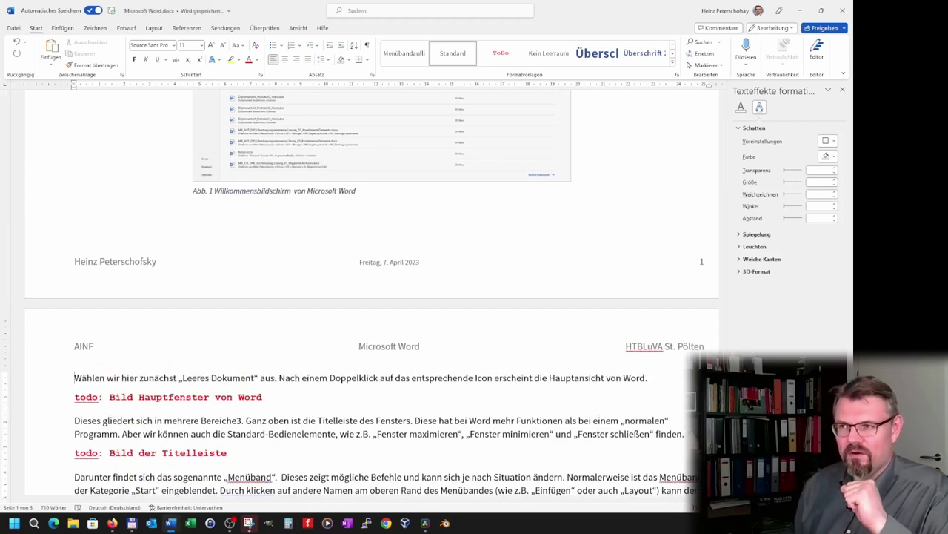
{"action": "key", "text": "ctrl+z"}
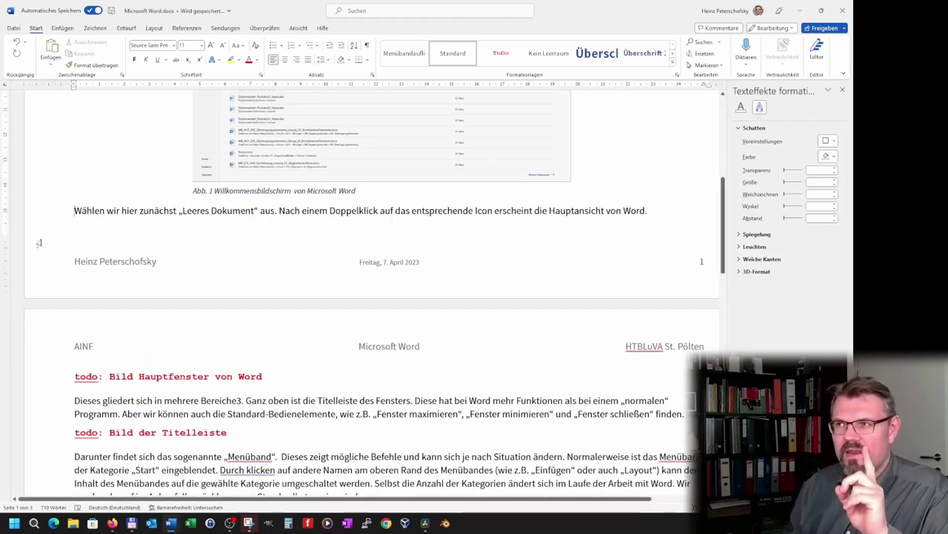
Insert a page break (Layout > Umbrüche > Seitenumbruch) directly after the figure caption
{"action": "scroll", "coordinate": [224, 260], "scroll_direction": "up", "scroll_amount": 3}
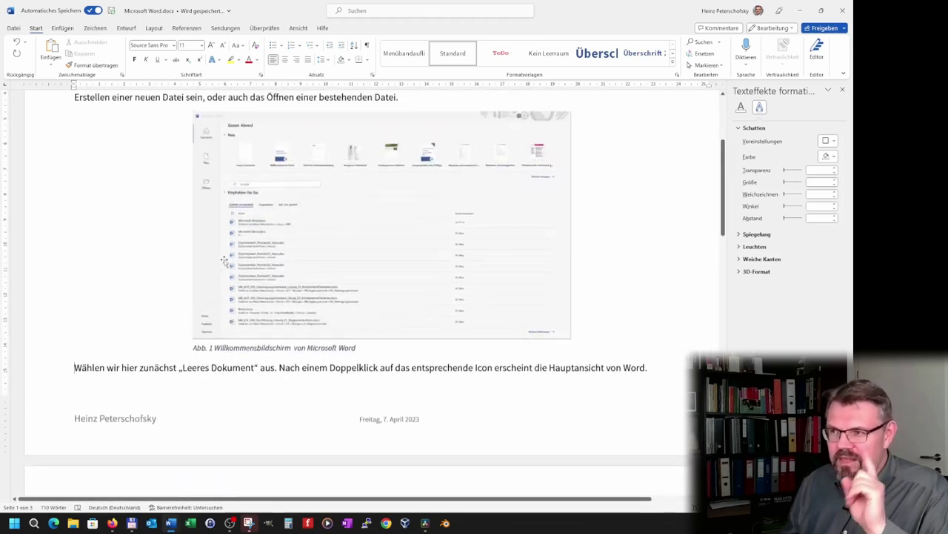
{"action": "scroll", "coordinate": [224, 260], "scroll_direction": "up", "scroll_amount": 2}
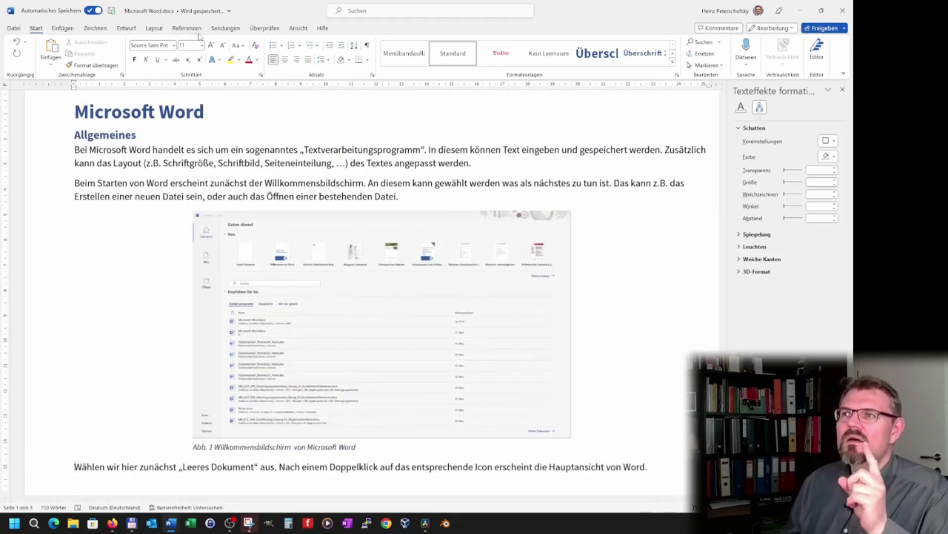
{"action": "left_click", "coordinate": [154, 28]}
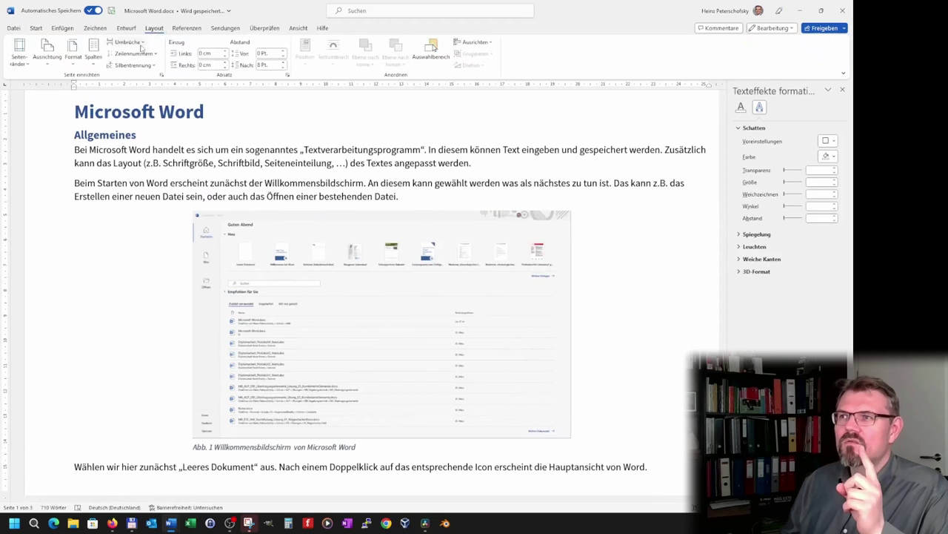
{"action": "left_click", "coordinate": [128, 42]}
{"action": "left_click", "coordinate": [152, 74]}
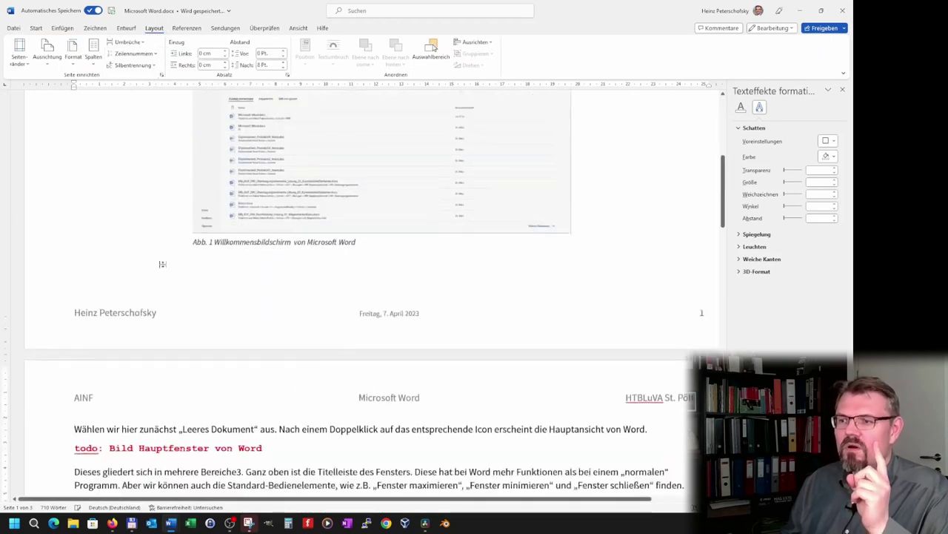
{"action": "scroll", "coordinate": [248, 365], "scroll_direction": "down", "scroll_amount": 5}
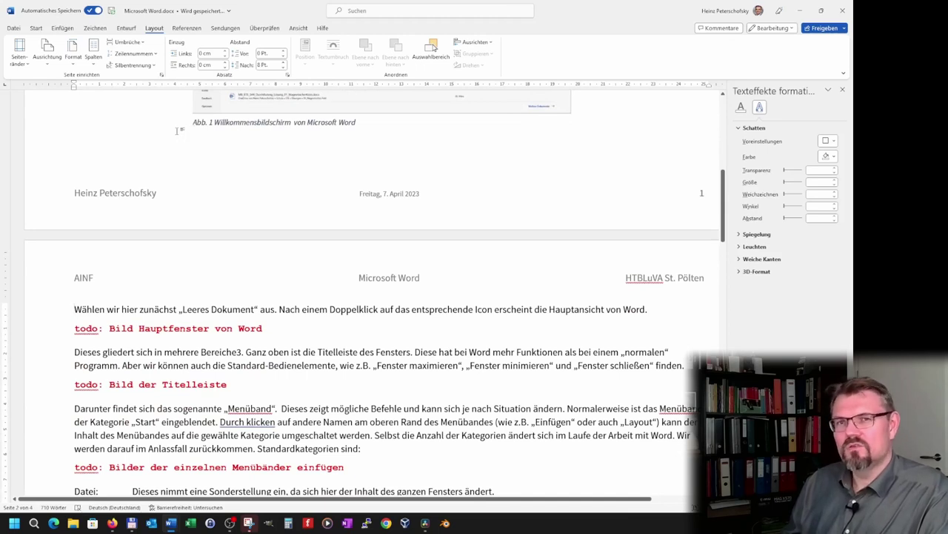
Turn on the ¶ (Alle anzeigen) formatting marks from the Start tab
{"action": "left_click", "coordinate": [36, 28]}
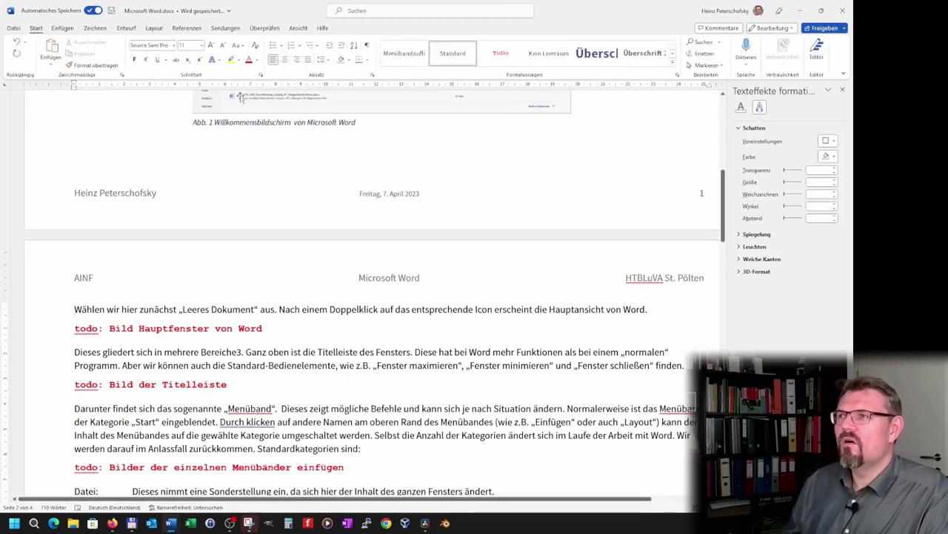
{"action": "left_click", "coordinate": [366, 47]}
{"action": "scroll", "coordinate": [243, 343], "scroll_direction": "up", "scroll_amount": 1}
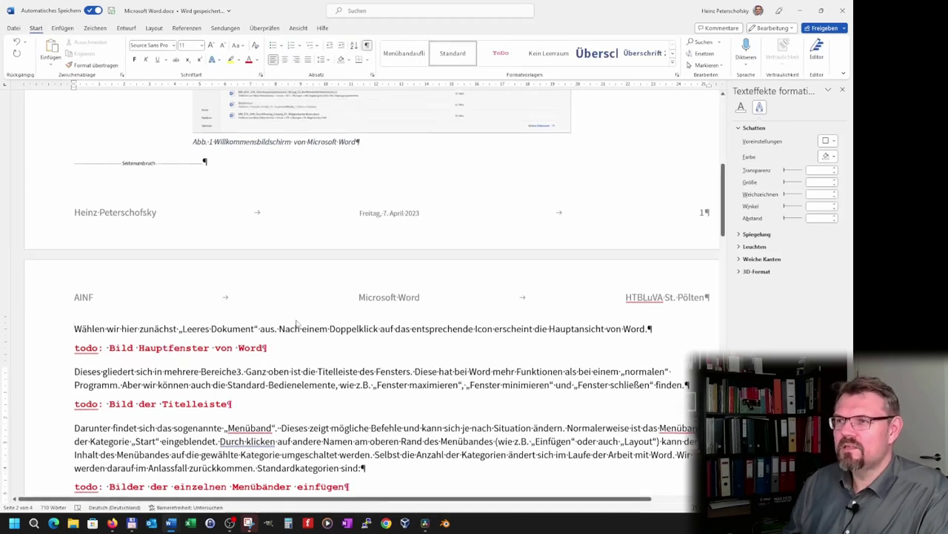
{"action": "scroll", "coordinate": [243, 344], "scroll_direction": "up", "scroll_amount": 3}
{"action": "scroll", "coordinate": [215, 333], "scroll_direction": "up", "scroll_amount": 3}
{"action": "scroll", "coordinate": [245, 312], "scroll_direction": "up", "scroll_amount": 1}
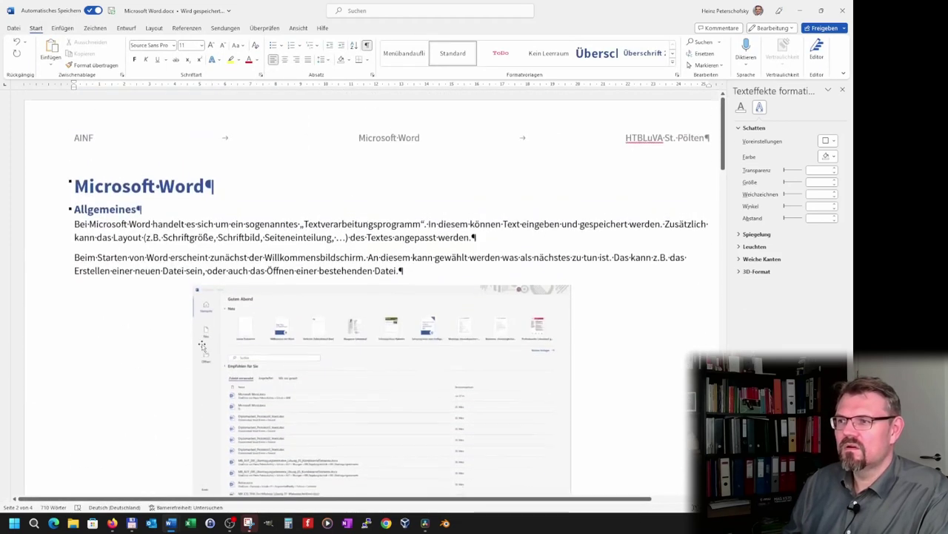
{"action": "scroll", "coordinate": [274, 285], "scroll_direction": "up", "scroll_amount": 2}
Scroll through the document to check the page break below the welcome-screen caption
{"action": "scroll", "coordinate": [393, 274], "scroll_direction": "down", "scroll_amount": 1}
{"action": "scroll", "coordinate": [385, 282], "scroll_direction": "down", "scroll_amount": 2}
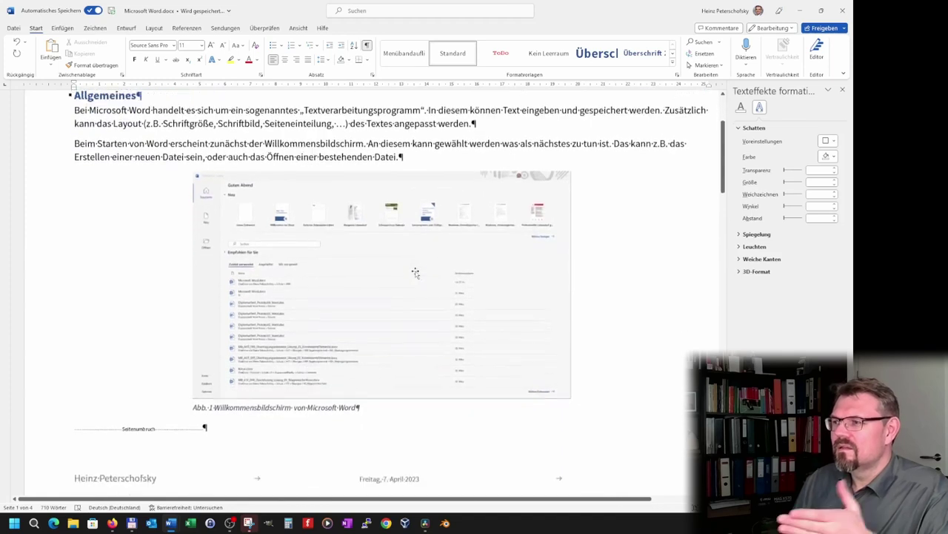
{"action": "scroll", "coordinate": [375, 293], "scroll_direction": "down", "scroll_amount": 2}
{"action": "scroll", "coordinate": [365, 300], "scroll_direction": "down", "scroll_amount": 2}
{"action": "scroll", "coordinate": [366, 300], "scroll_direction": "down", "scroll_amount": 3}
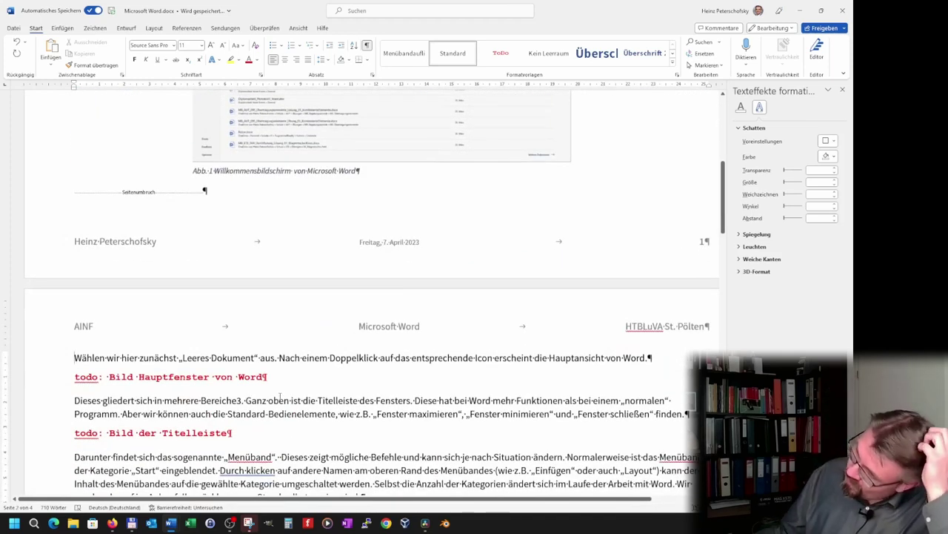
{"action": "scroll", "coordinate": [280, 397], "scroll_direction": "down", "scroll_amount": 1}
{"action": "scroll", "coordinate": [283, 382], "scroll_direction": "down", "scroll_amount": 3}
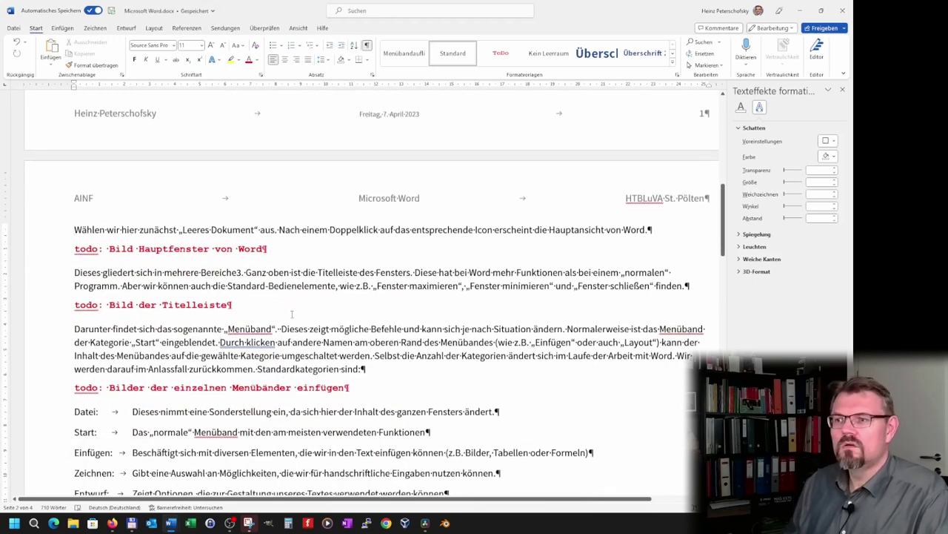
{"action": "scroll", "coordinate": [231, 291], "scroll_direction": "up", "scroll_amount": 5}
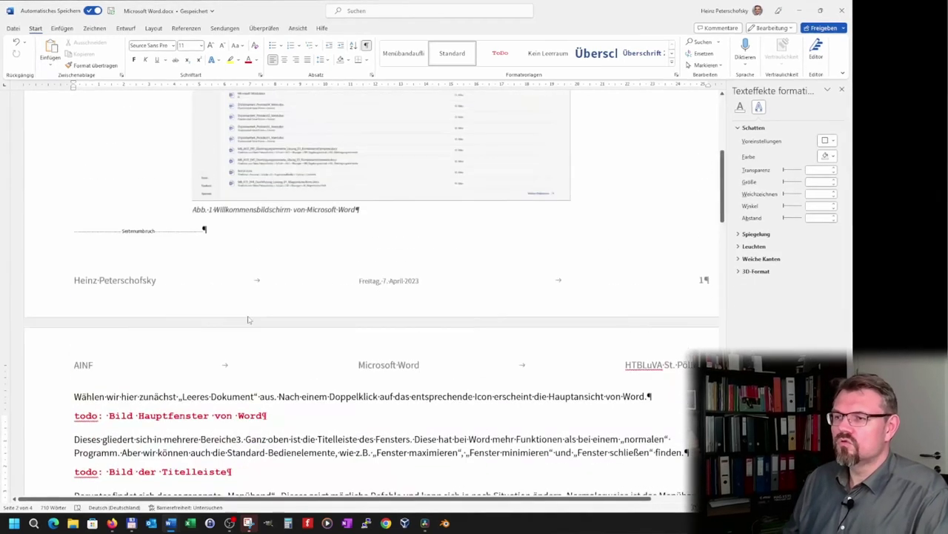
{"action": "scroll", "coordinate": [241, 307], "scroll_direction": "up", "scroll_amount": 5}
{"action": "scroll", "coordinate": [246, 315], "scroll_direction": "down", "scroll_amount": 2}
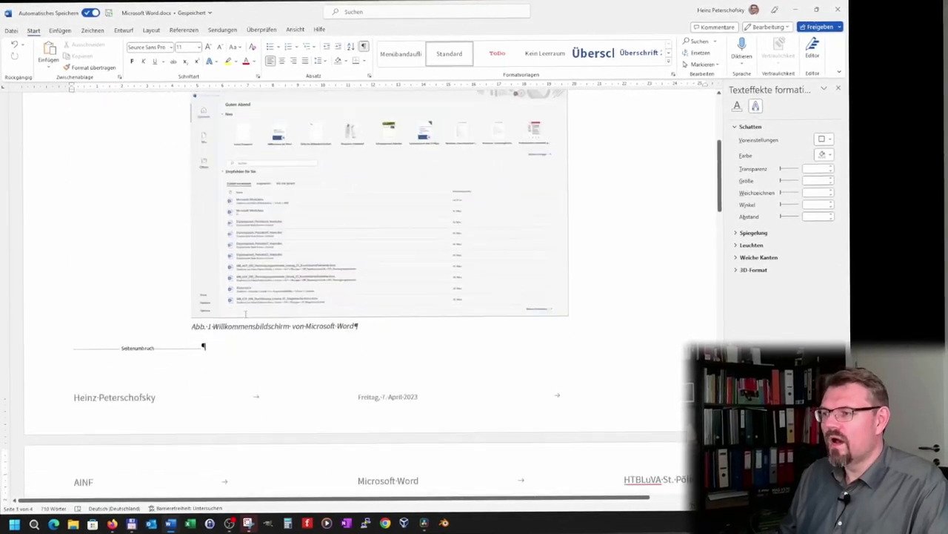
{"action": "scroll", "coordinate": [246, 315], "scroll_direction": "down", "scroll_amount": 1}
{"action": "scroll", "coordinate": [245, 315], "scroll_direction": "up", "scroll_amount": 1}
Hide the ¶ formatting marks with Ctrl+Shift+* after reviewing the page break
{"action": "scroll", "coordinate": [245, 314], "scroll_direction": "up", "scroll_amount": 1}
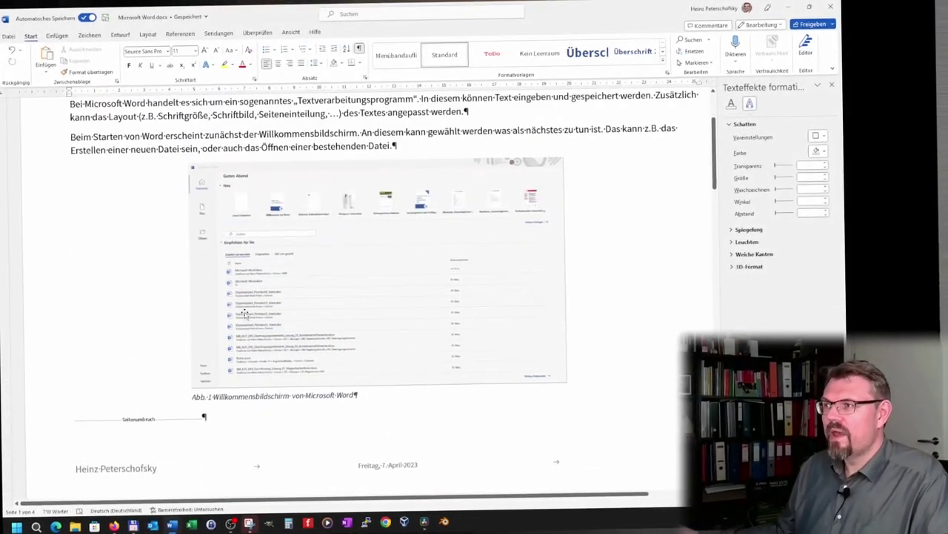
{"action": "scroll", "coordinate": [244, 316], "scroll_direction": "down", "scroll_amount": 3}
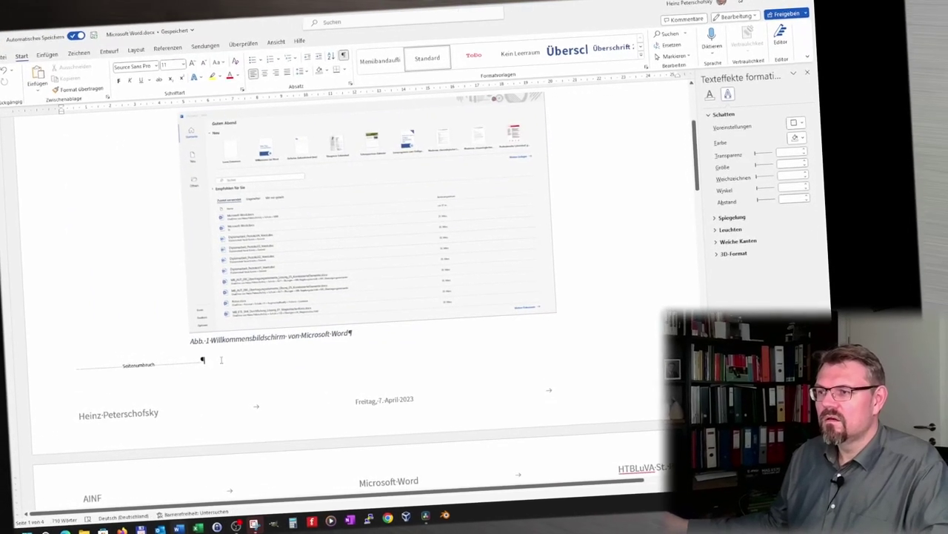
{"action": "scroll", "coordinate": [220, 361], "scroll_direction": "down", "scroll_amount": 5}
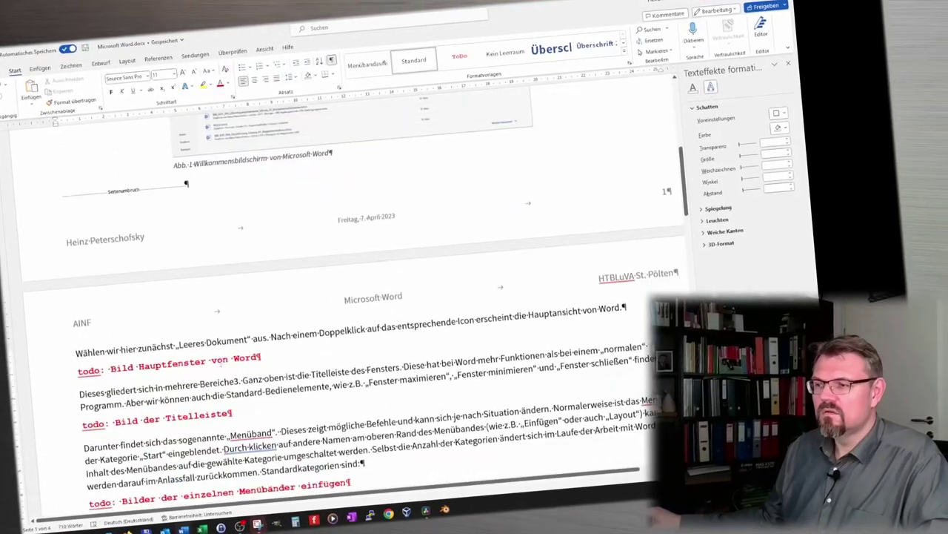
{"action": "scroll", "coordinate": [220, 361], "scroll_direction": "down", "scroll_amount": 4}
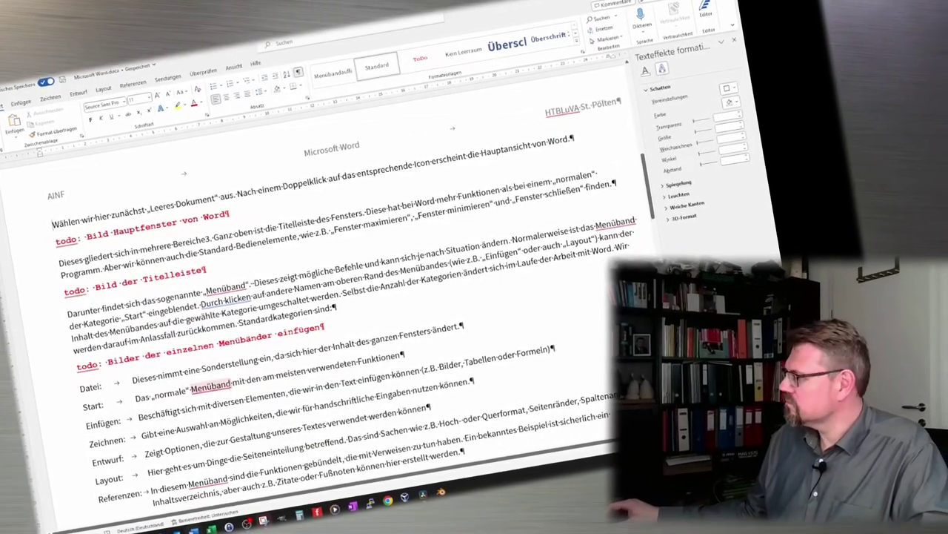
{"action": "scroll", "coordinate": [232, 387], "scroll_direction": "up", "scroll_amount": 5}
{"action": "scroll", "coordinate": [234, 370], "scroll_direction": "up", "scroll_amount": 3}
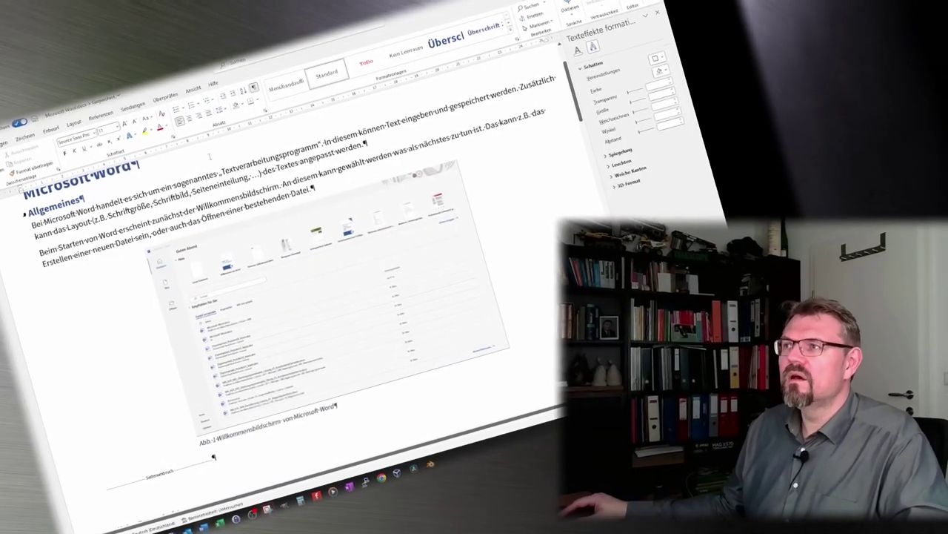
{"action": "key", "text": "ctrl+shift+8"}
{"action": "scroll", "coordinate": [251, 406], "scroll_direction": "down", "scroll_amount": 3}
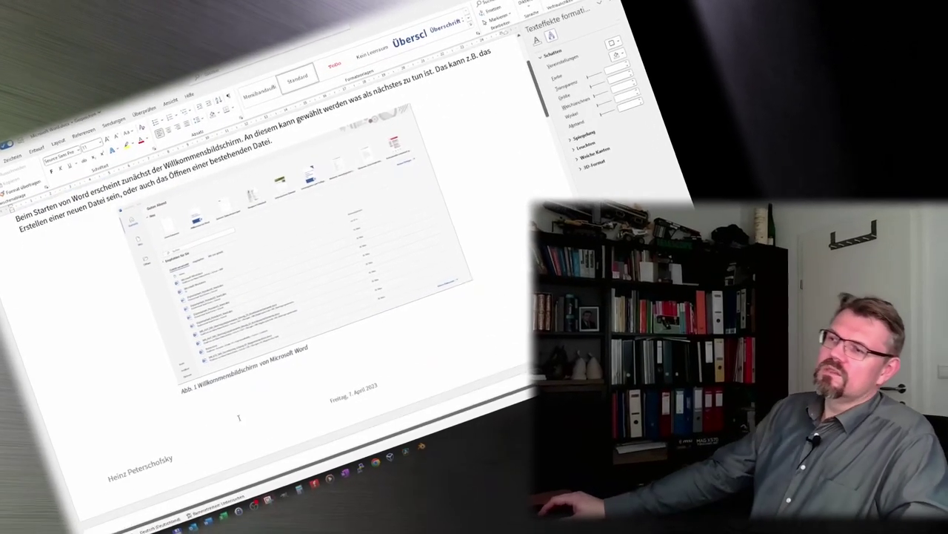
{"action": "scroll", "coordinate": [245, 403], "scroll_direction": "down", "scroll_amount": 3}
{"action": "scroll", "coordinate": [237, 400], "scroll_direction": "down", "scroll_amount": 3}
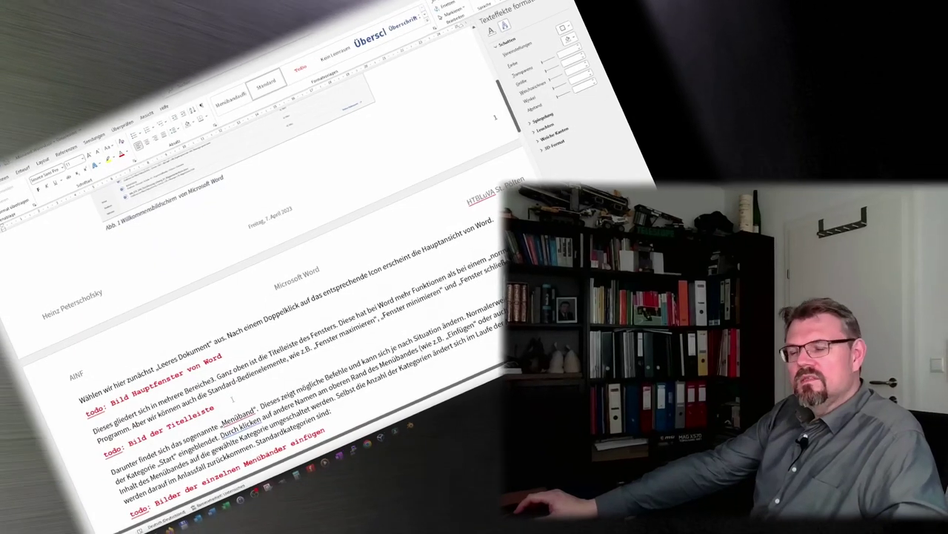